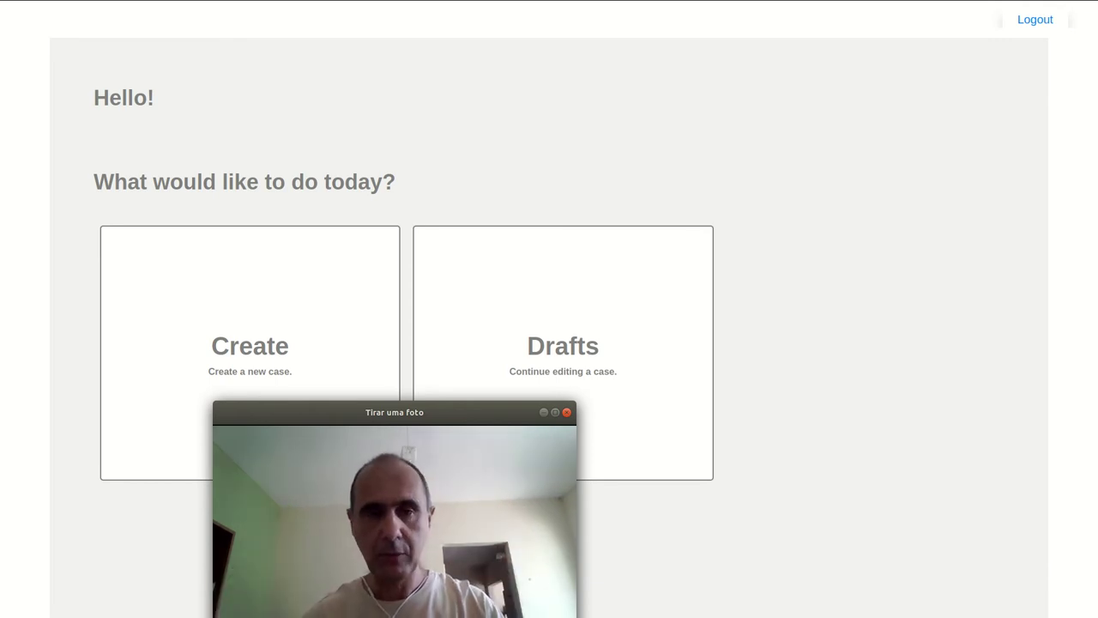
Step: Start creating a new case from the Desafio POCUS template
left_click(269, 360)
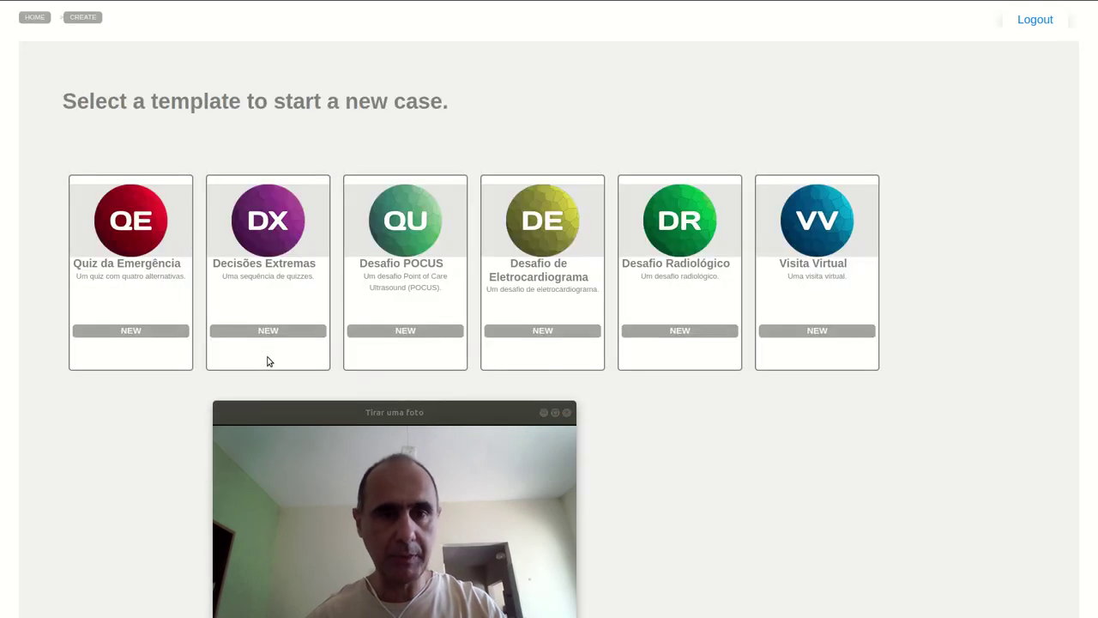
left_click_drag(394, 412, 528, 400)
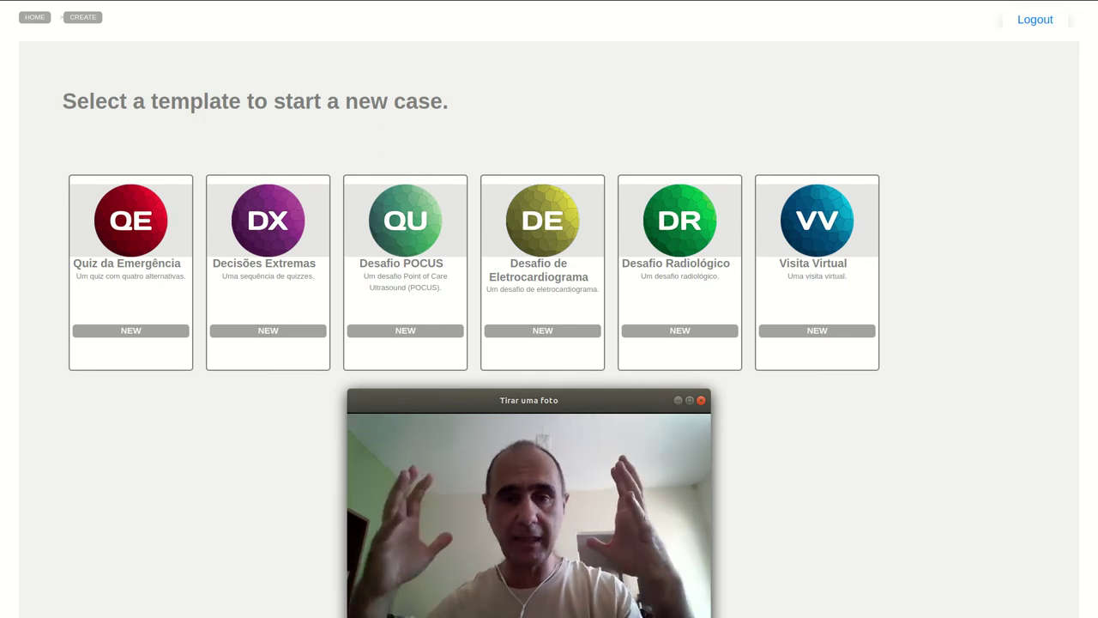
left_click_drag(611, 398, 510, 394)
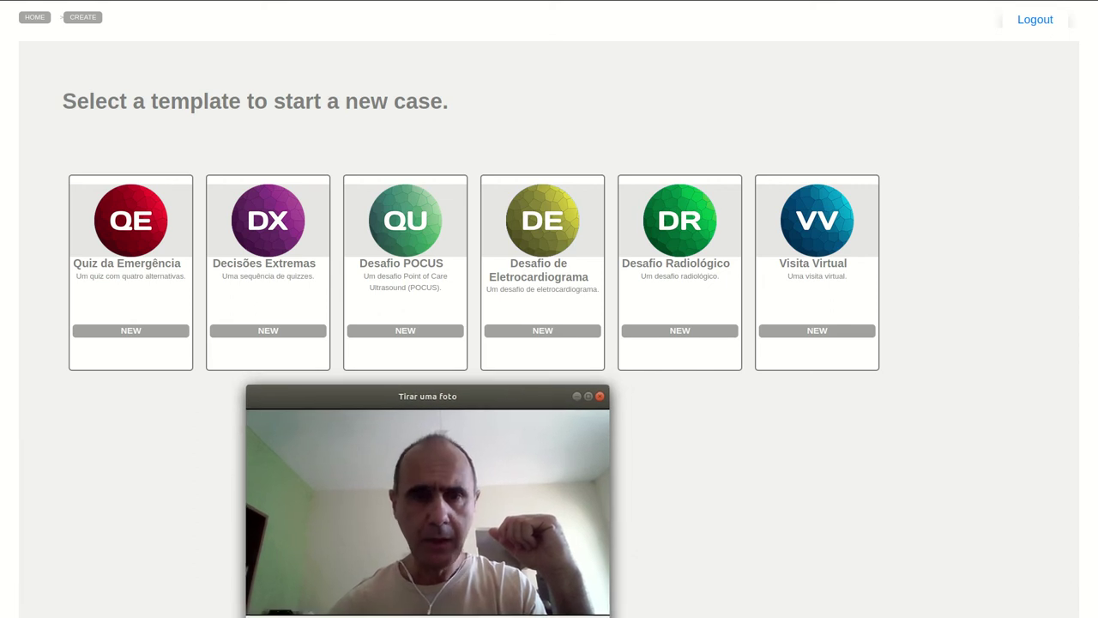
left_click(406, 331)
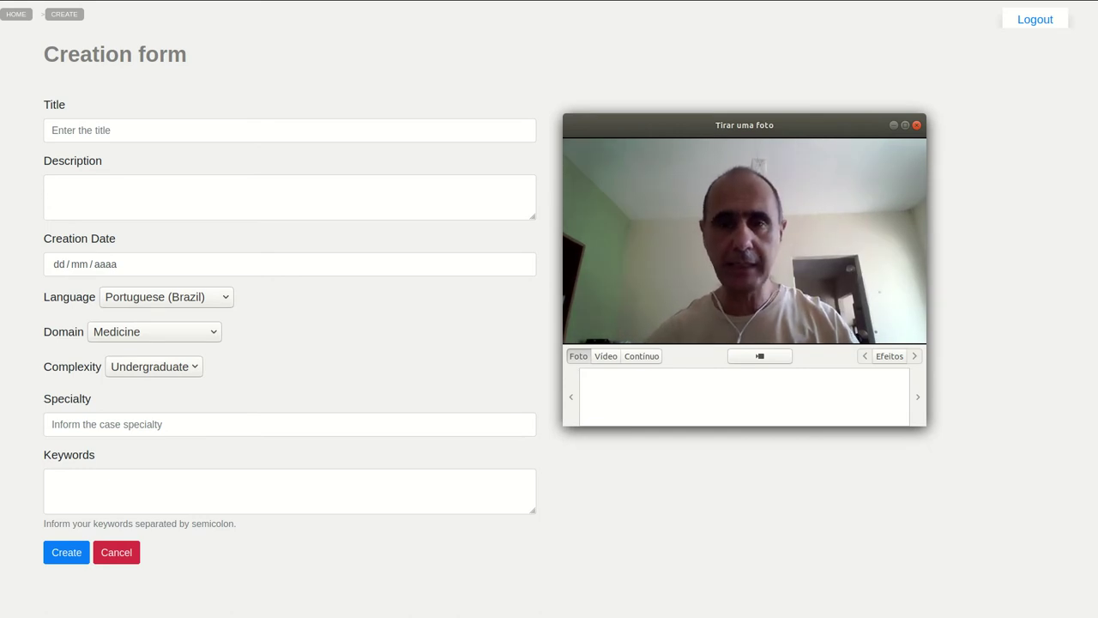
Step: Enter "Meu primeiro desafio" as the case title in the creation form
left_click(232, 131)
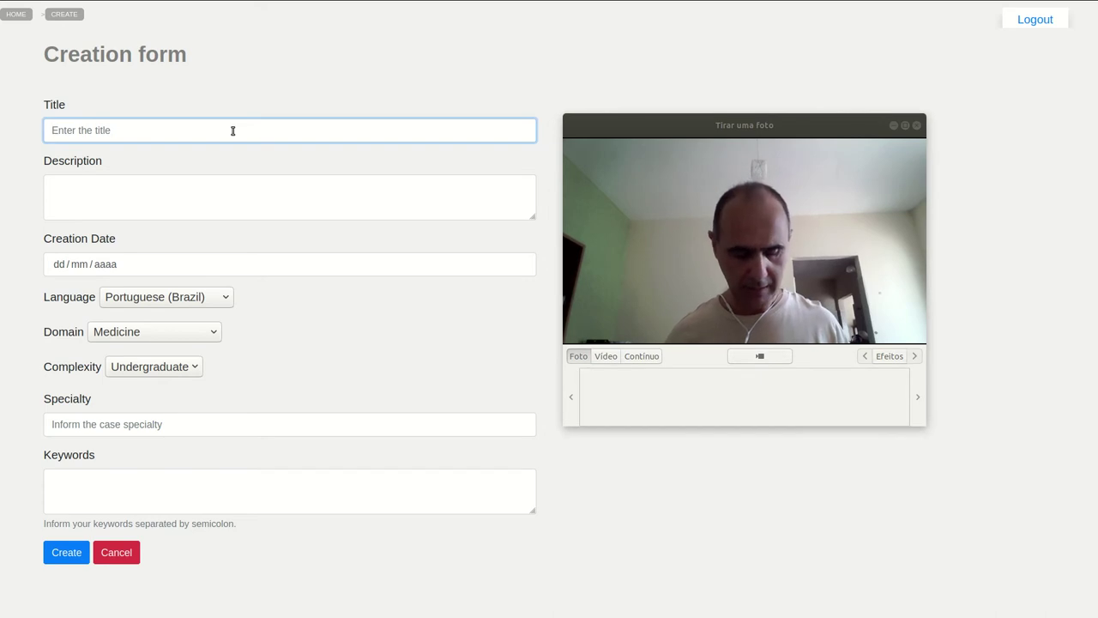
type("Meu ")
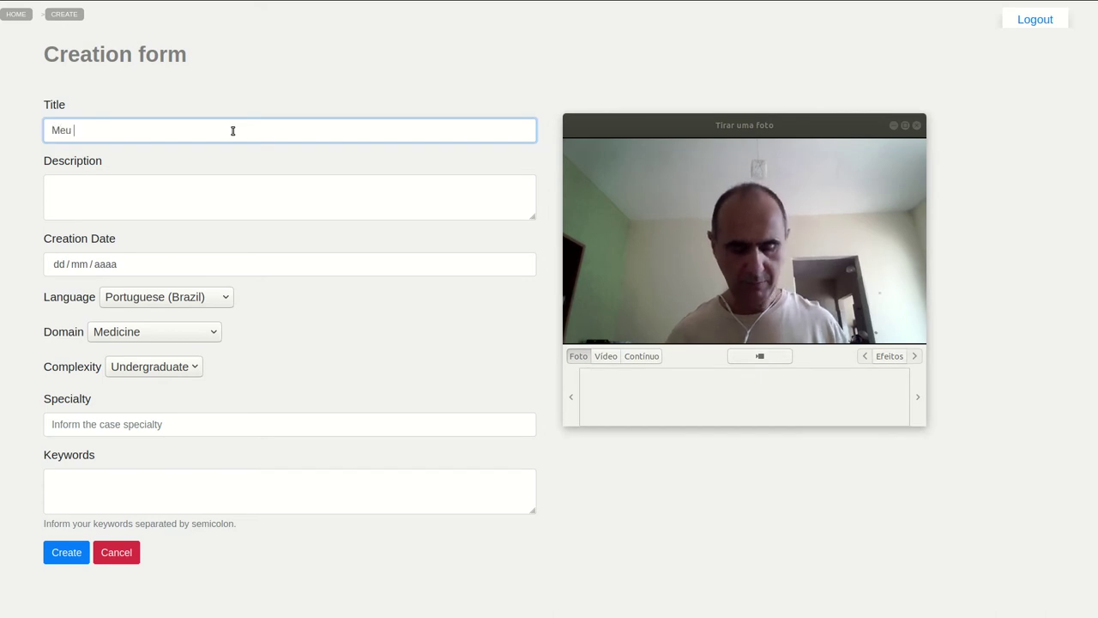
type("primeiro desafio")
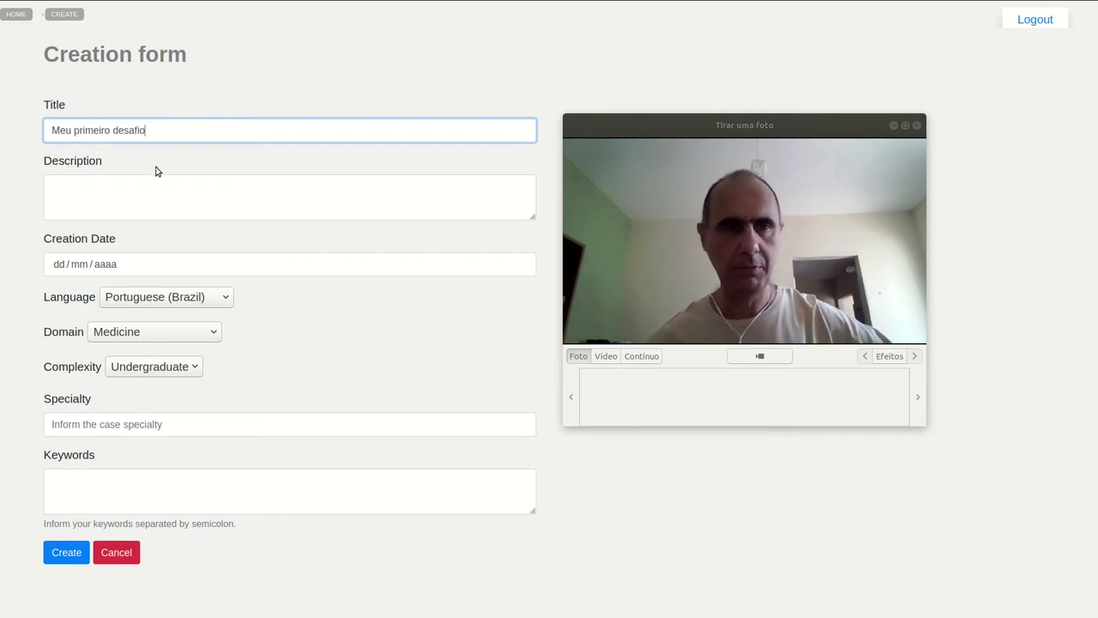
left_click(114, 197)
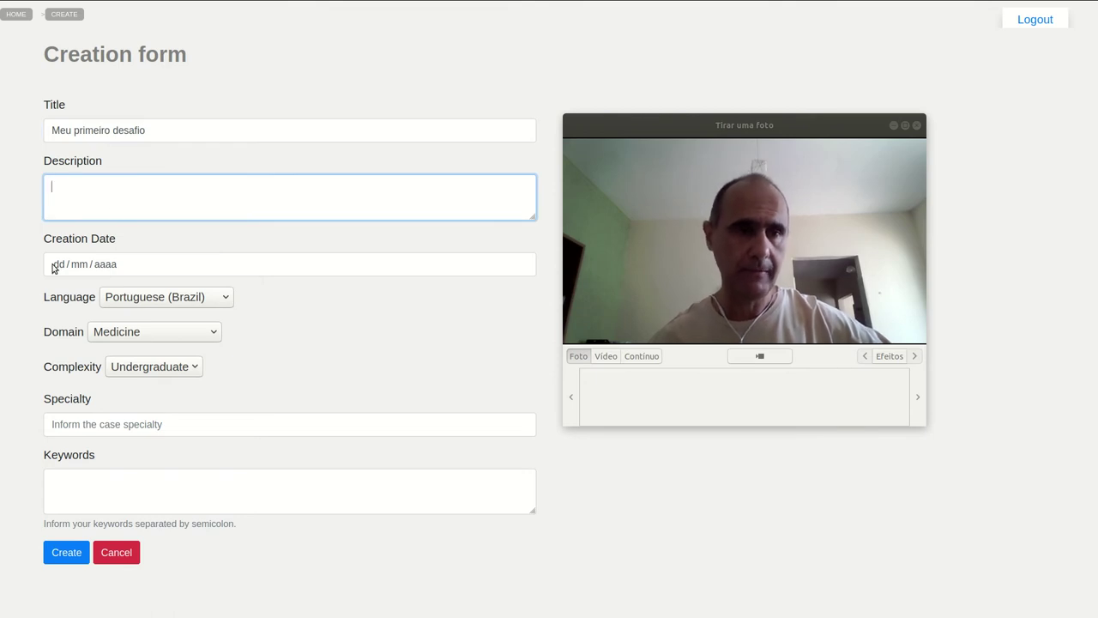
left_click_drag(645, 125, 627, 228)
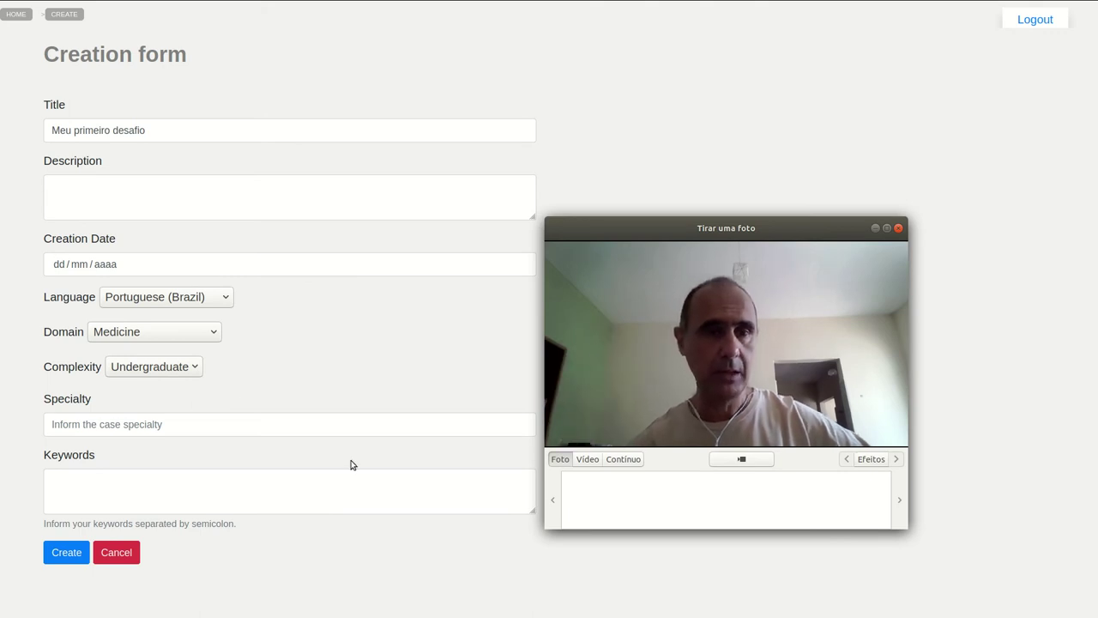
Step: Set the case's creation date to 12/10/2020
left_click(64, 266)
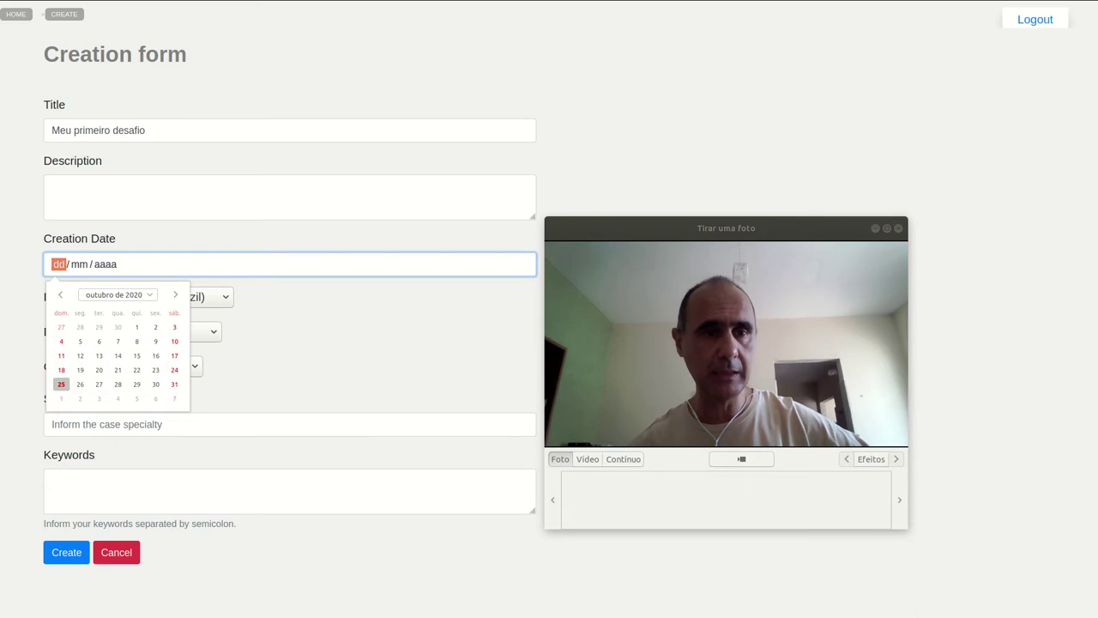
left_click(80, 355)
left_click(348, 289)
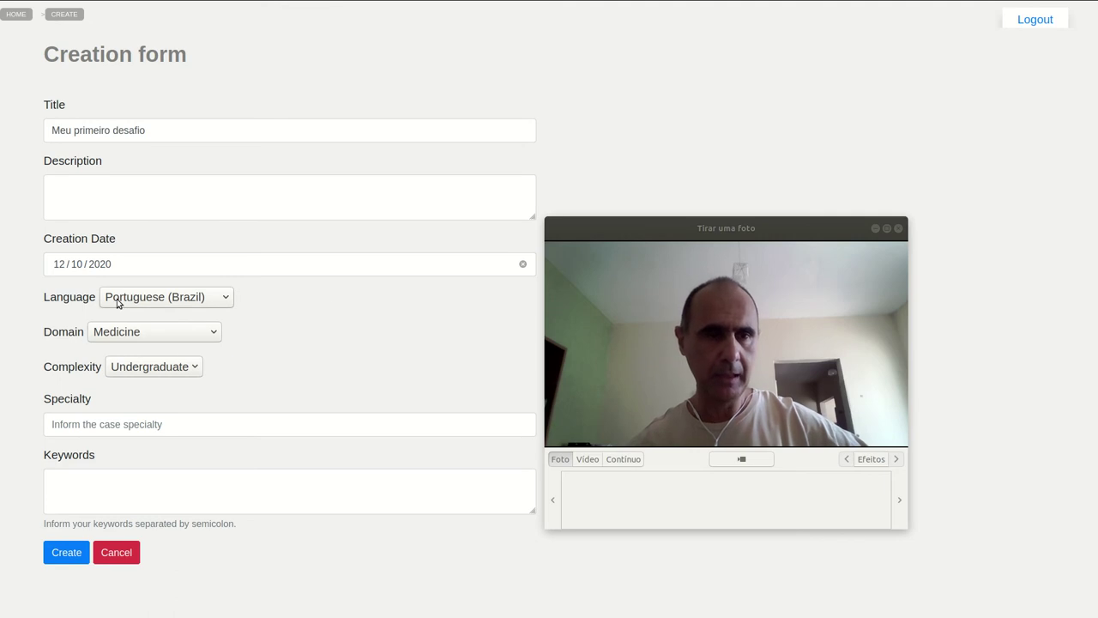
Step: Choose Medicine as the case domain and Undergraduate as its complexity
left_click(108, 341)
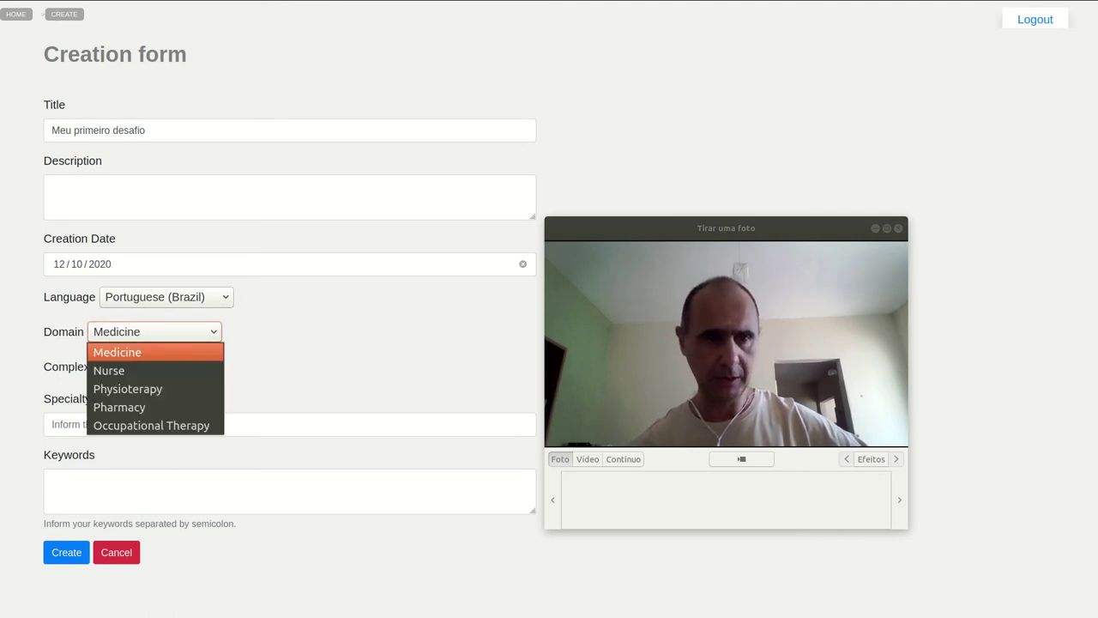
left_click(117, 351)
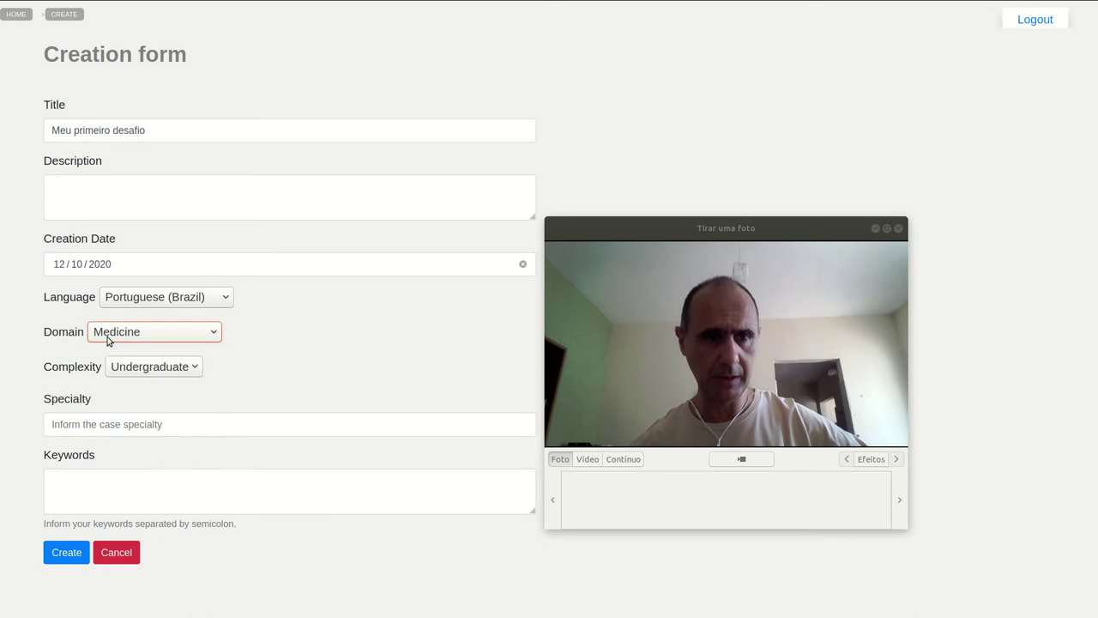
left_click(154, 369)
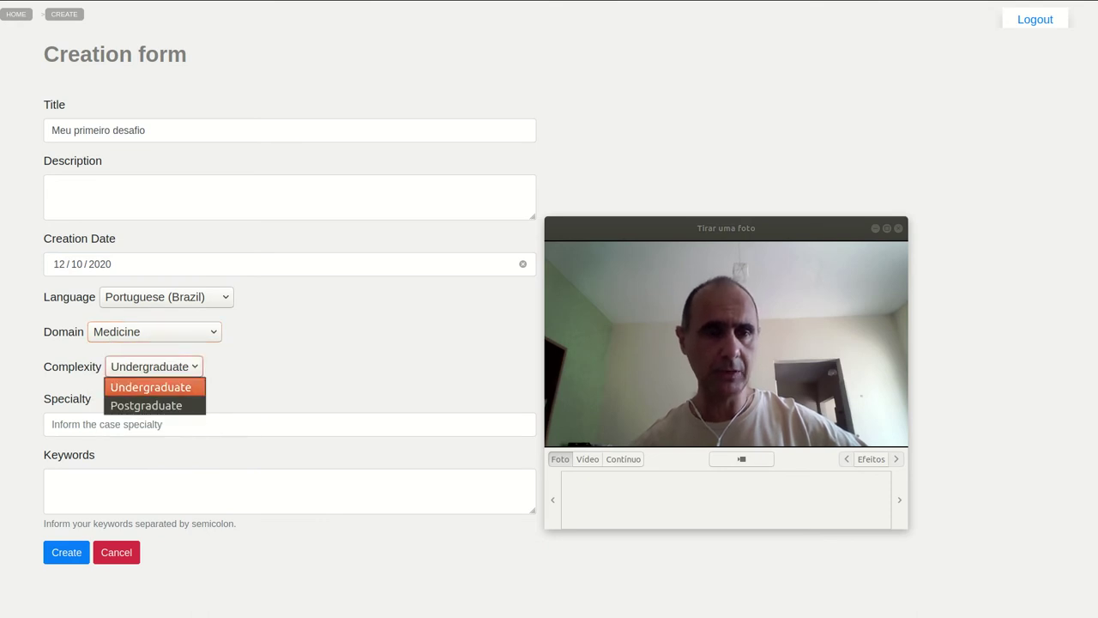
left_click(154, 374)
Step: Enter "emergency medicine" as the specialty and create the case with the description and keywords left empty
left_click(178, 428)
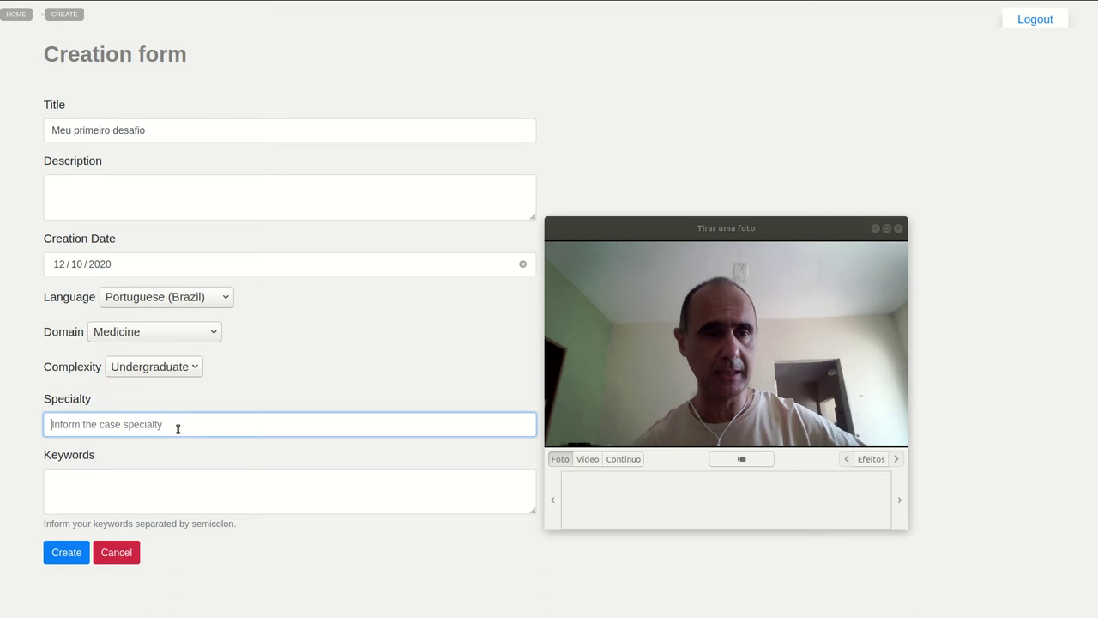
left_click(139, 444)
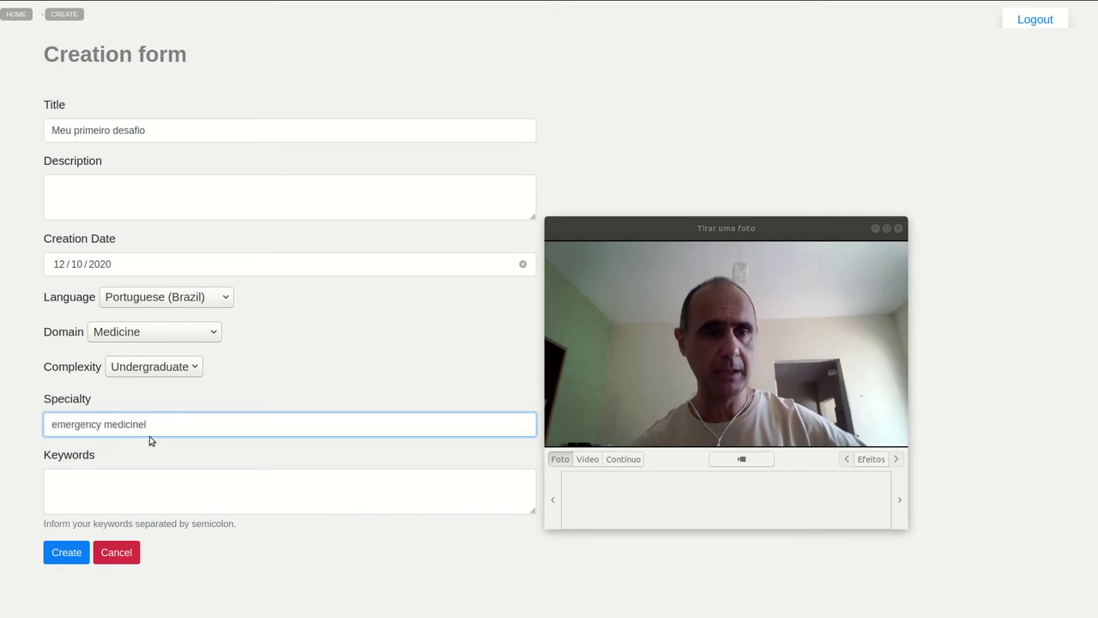
left_click(163, 426)
key("BackSpace")
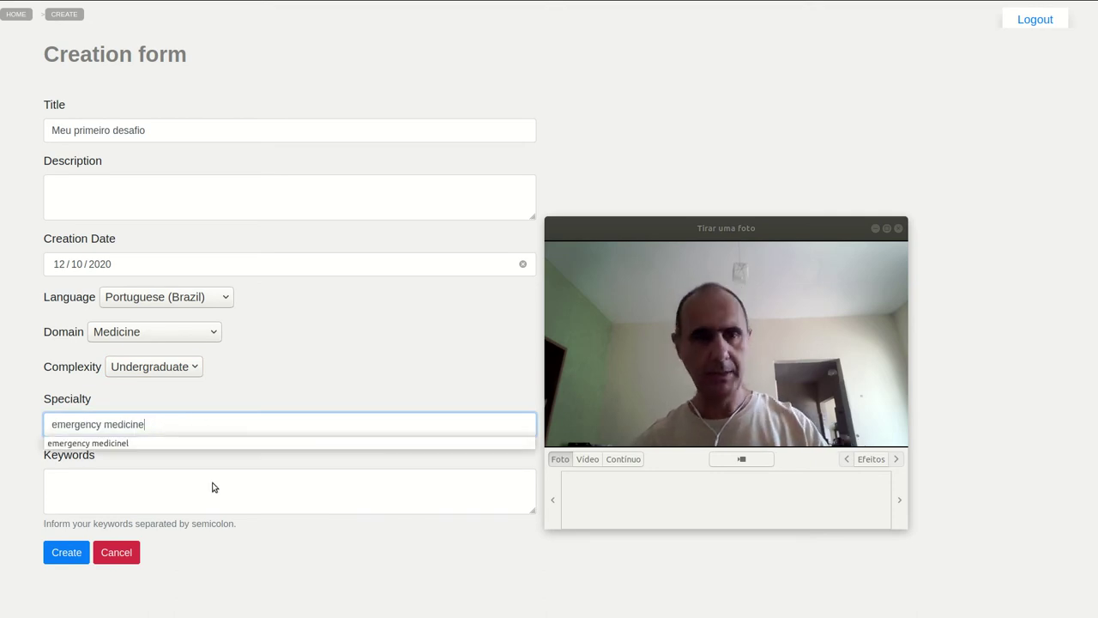
left_click(249, 525)
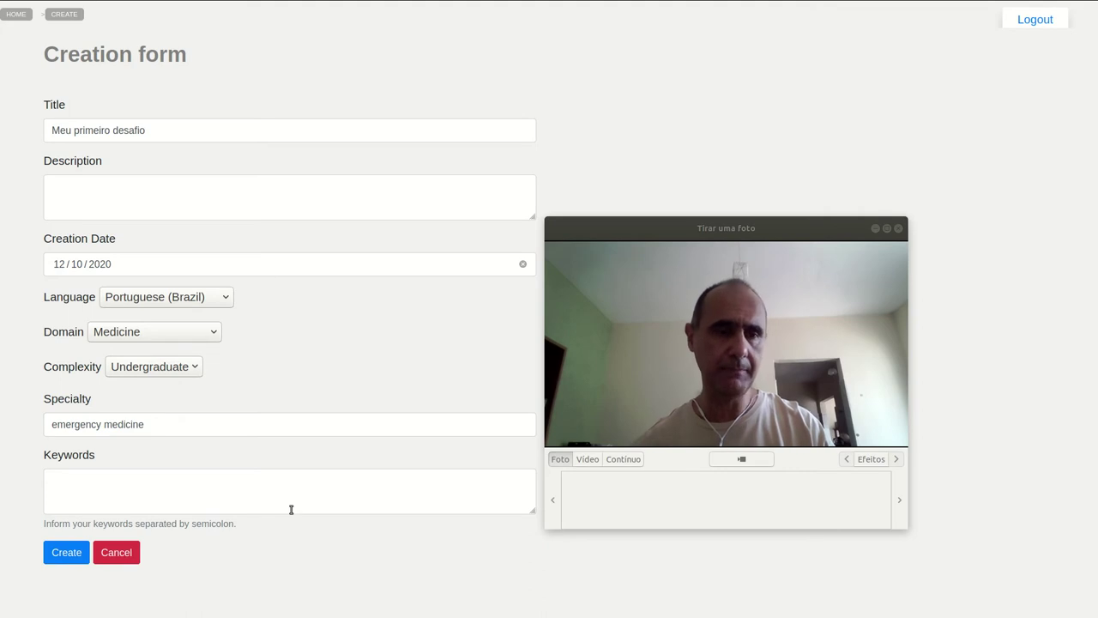
left_click(178, 476)
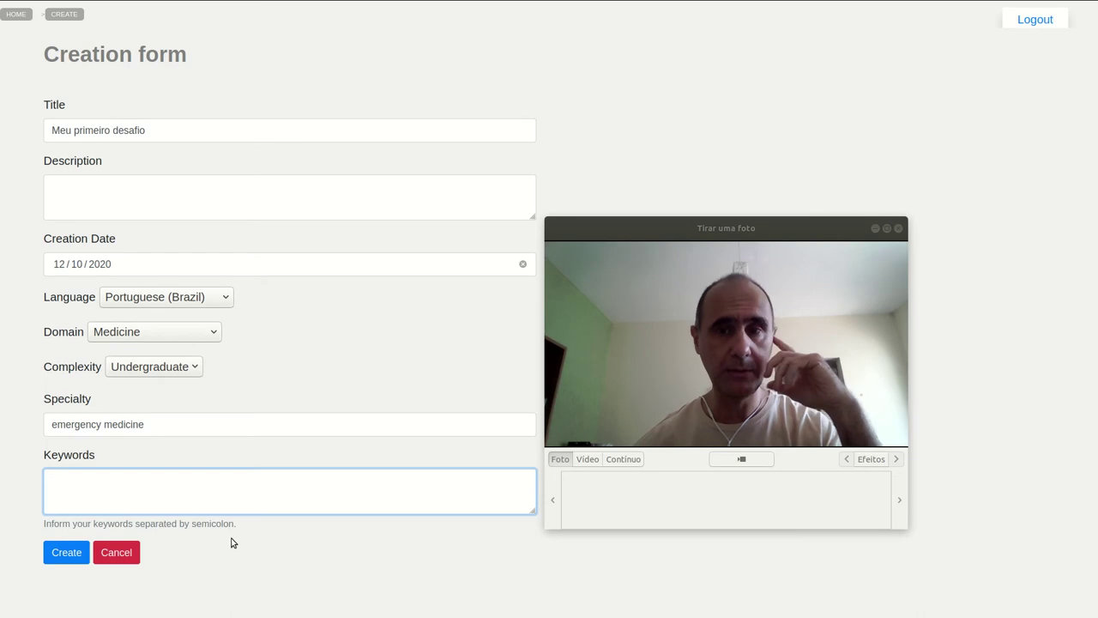
left_click(75, 555)
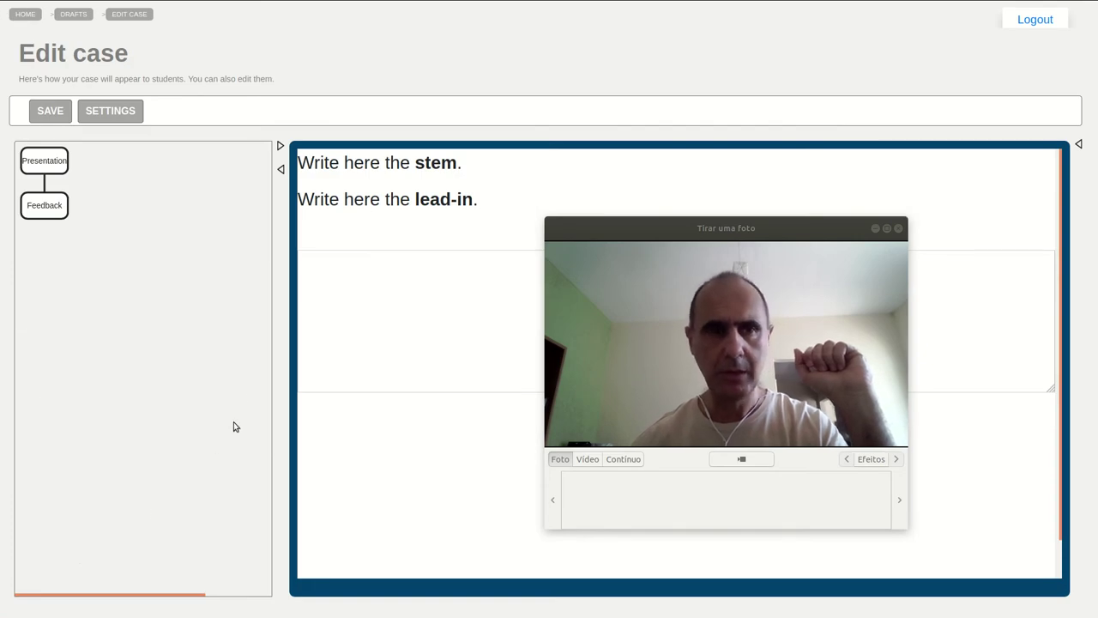
Step: View the case's Feedback page and return to its Presentation page
mouse_move(313, 236)
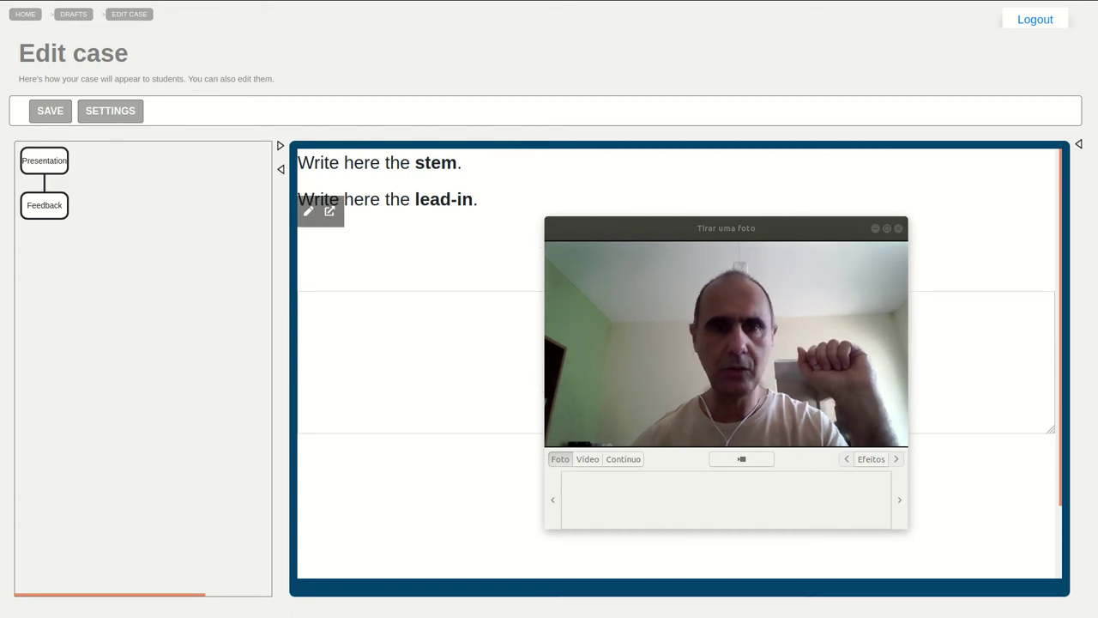
left_click_drag(726, 229, 233, 222)
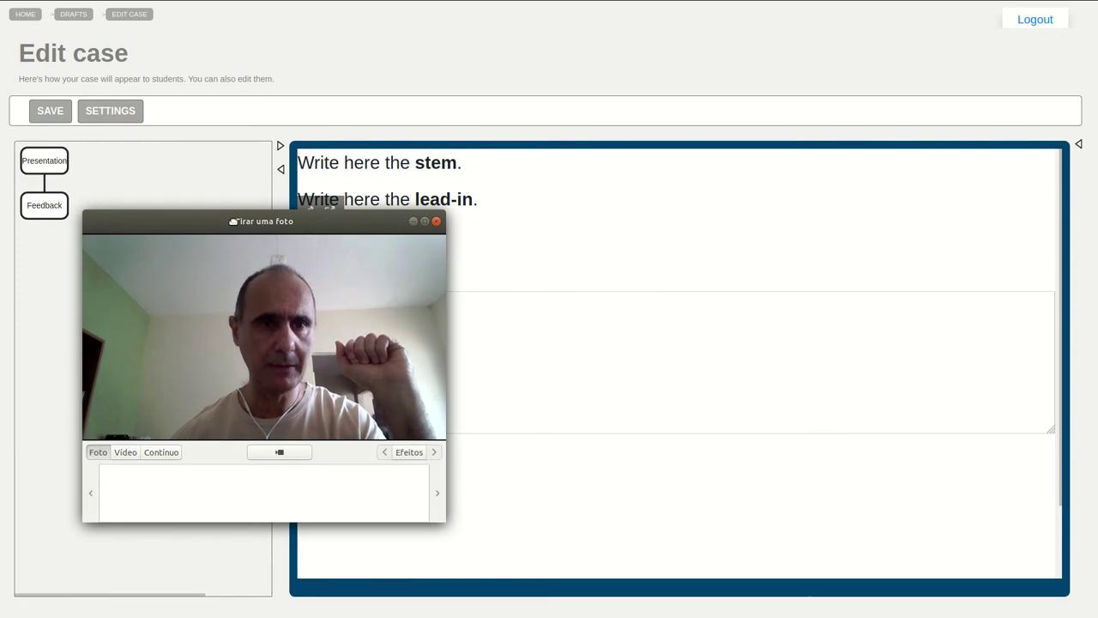
left_click_drag(233, 222, 265, 134)
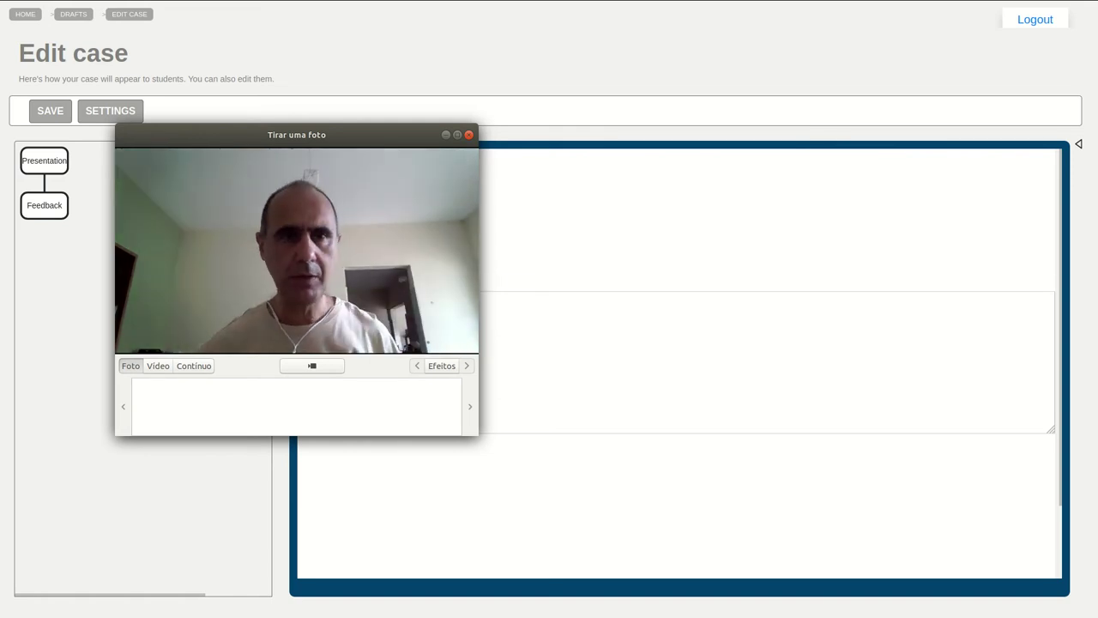
left_click_drag(290, 135, 183, 246)
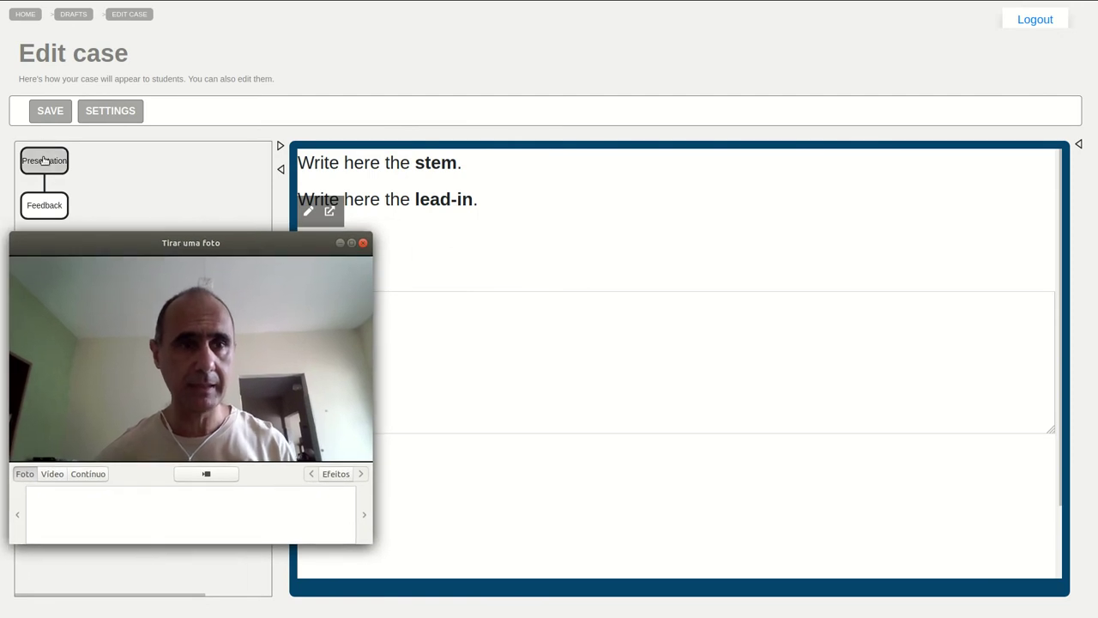
left_click(48, 211)
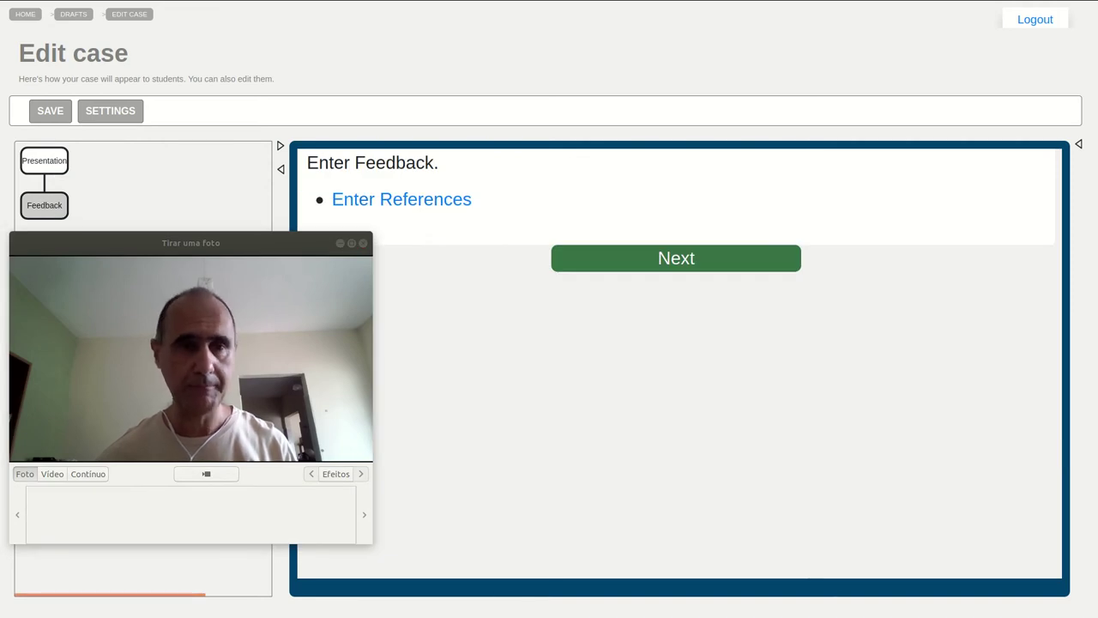
left_click(50, 167)
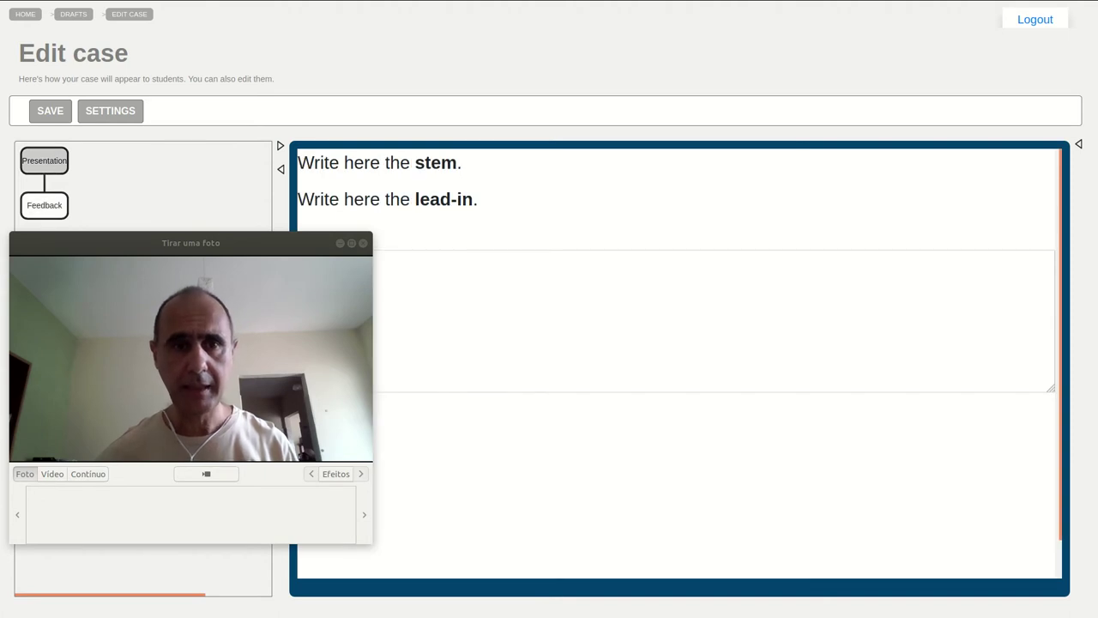
Step: Examine the editing options for the stem and lead-in texts on the Presentation page
left_click_drag(142, 247, 191, 256)
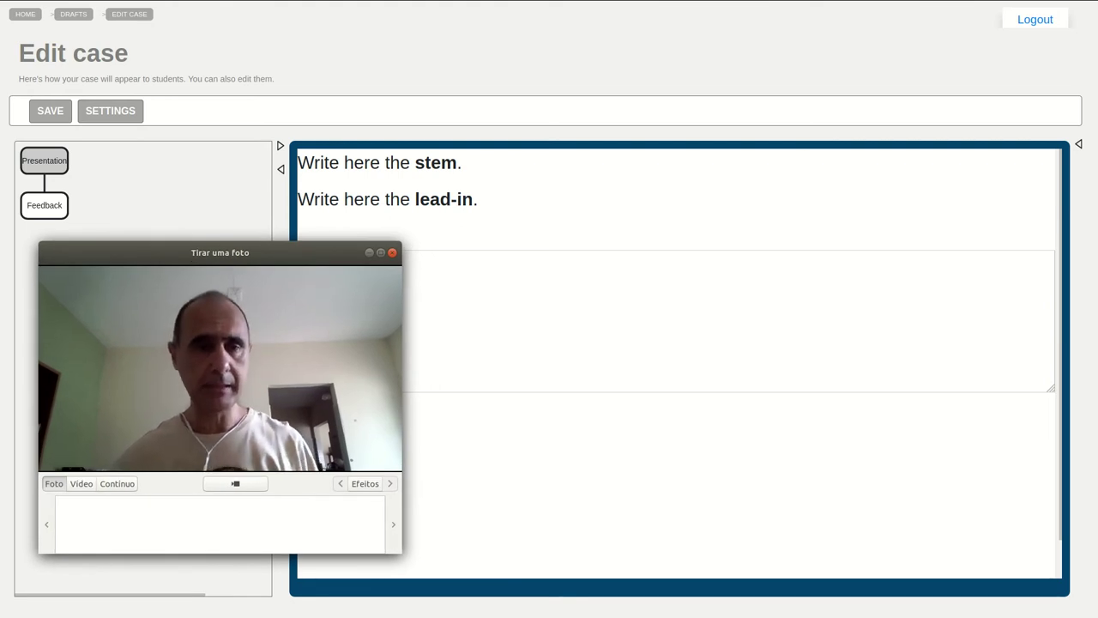
left_click_drag(196, 254, 328, 258)
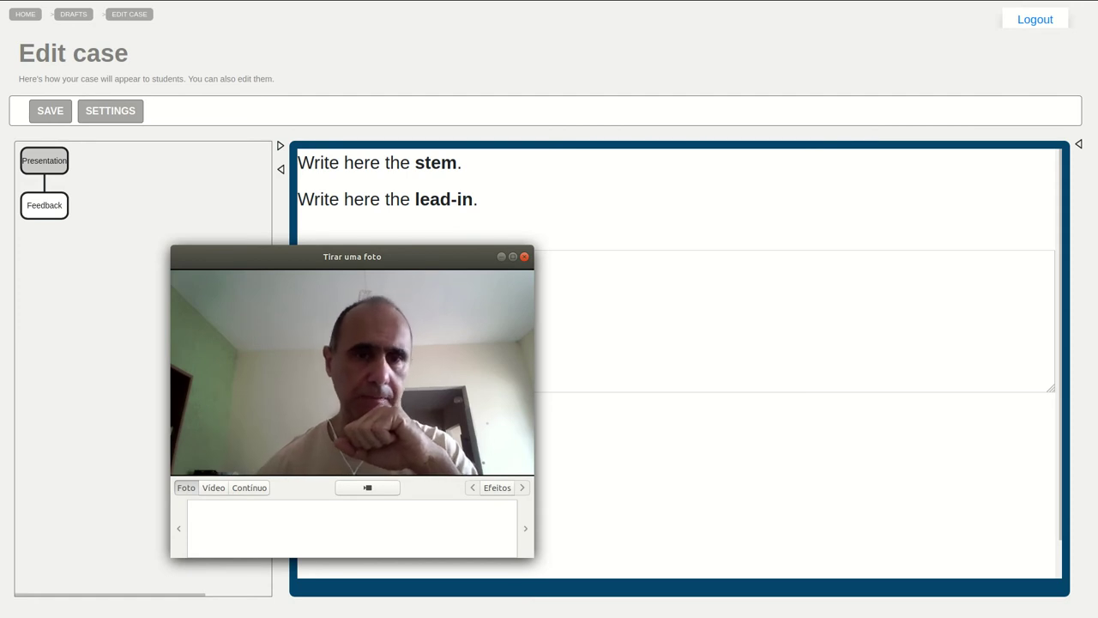
left_click_drag(338, 257, 93, 148)
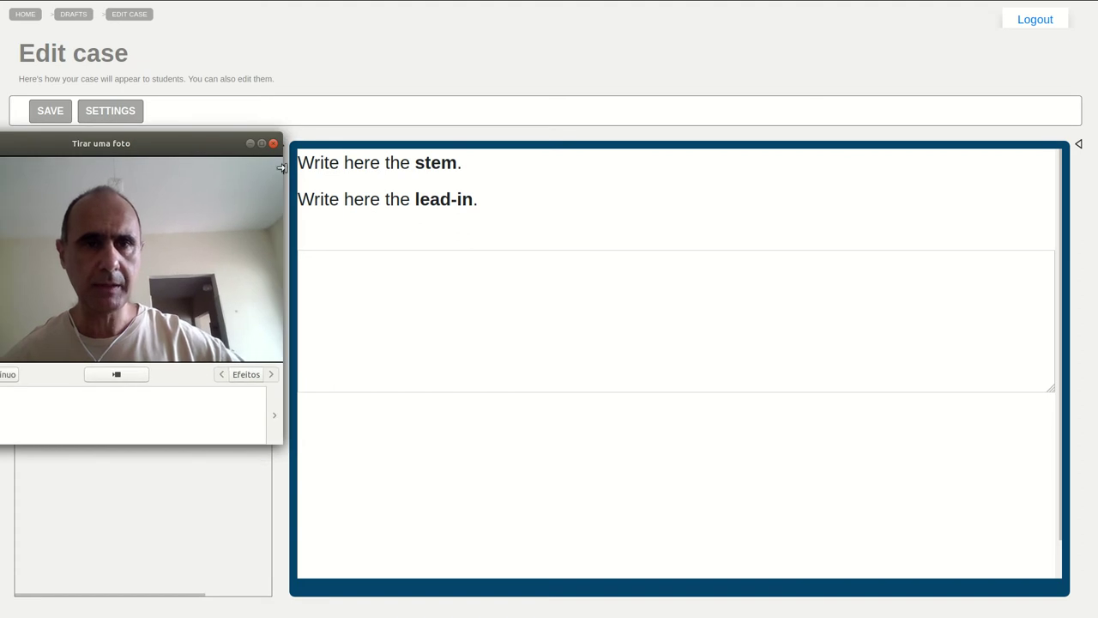
mouse_move(328, 174)
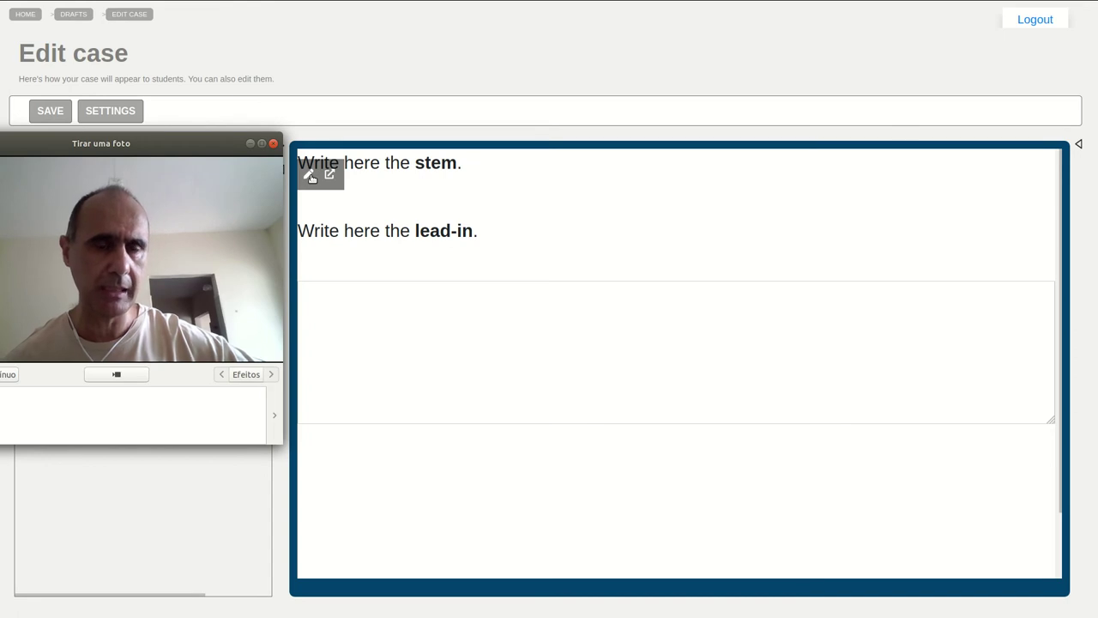
mouse_move(309, 211)
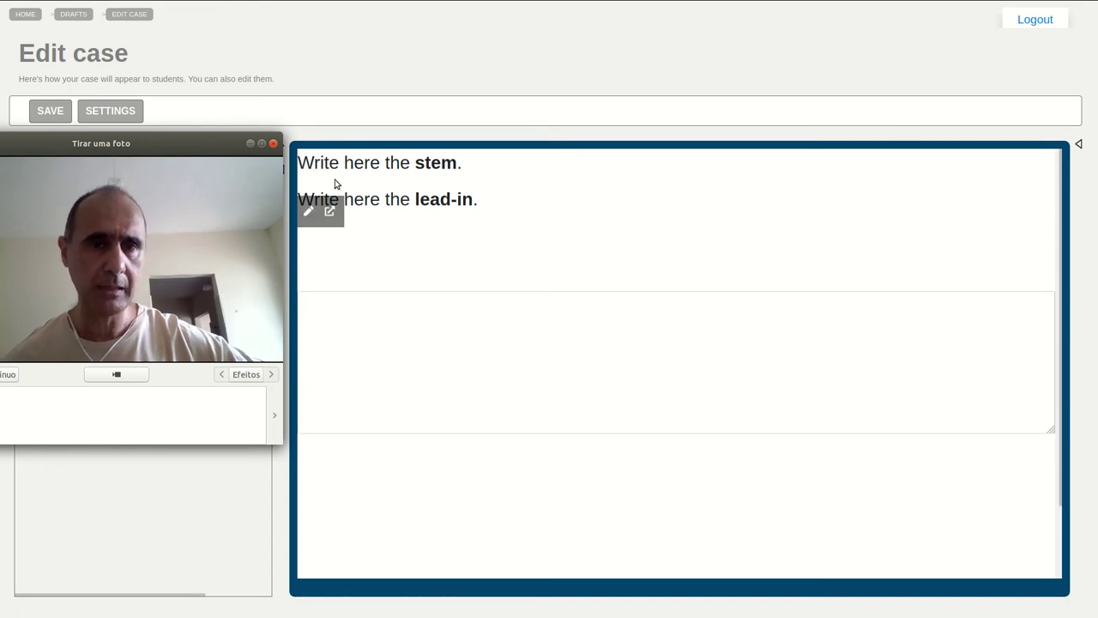
mouse_move(540, 163)
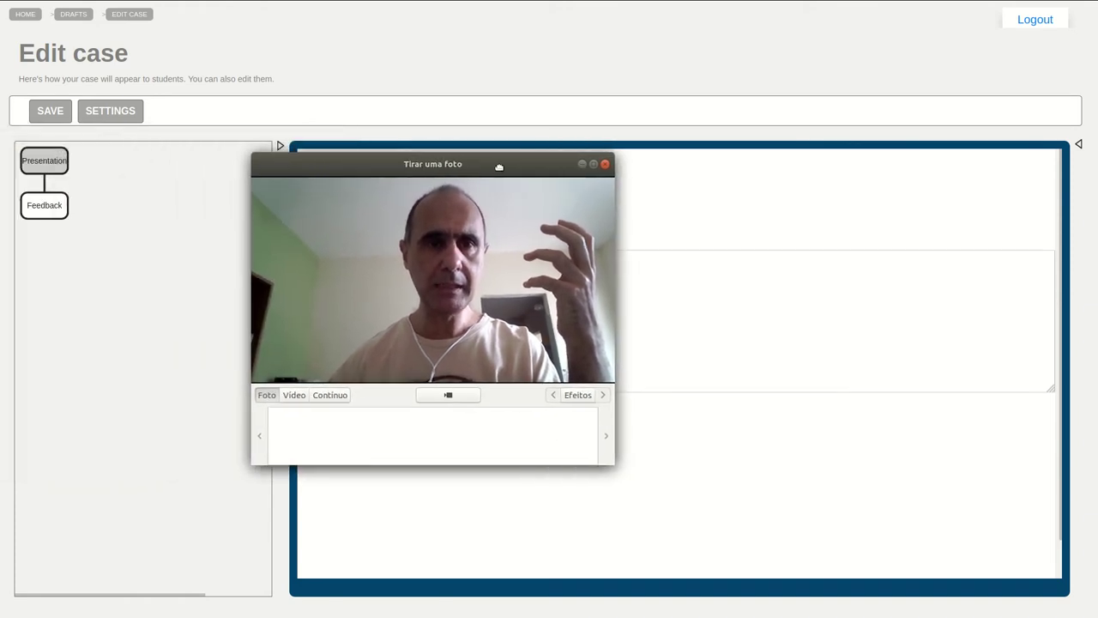
Step: Open the Feedback page and examine the editing options for its feedback text and references
left_click(44, 206)
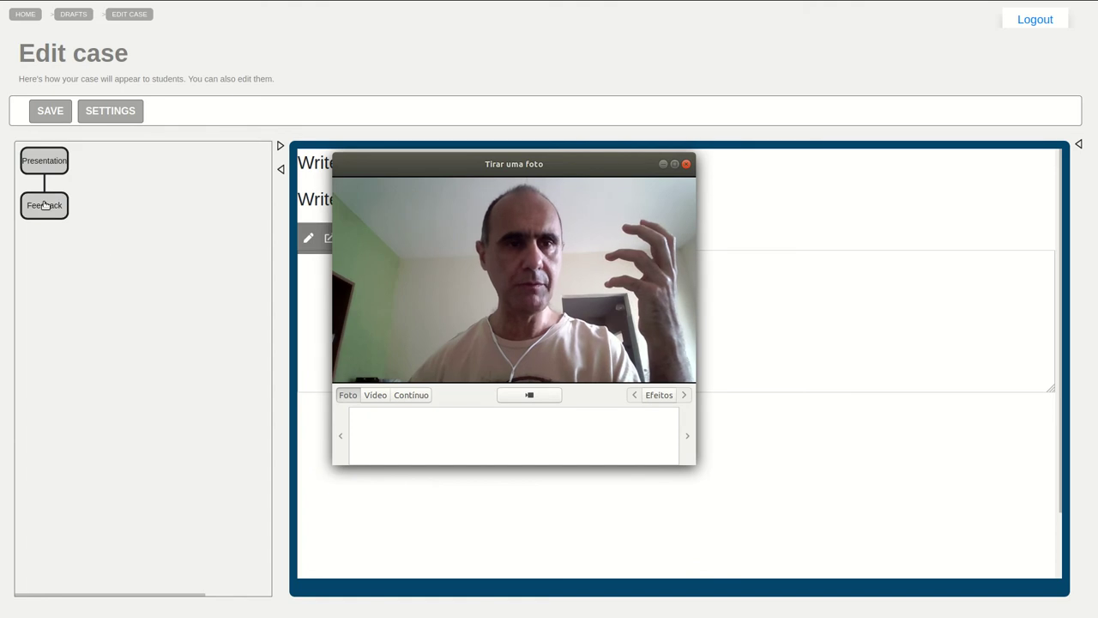
left_click_drag(584, 171, 189, 155)
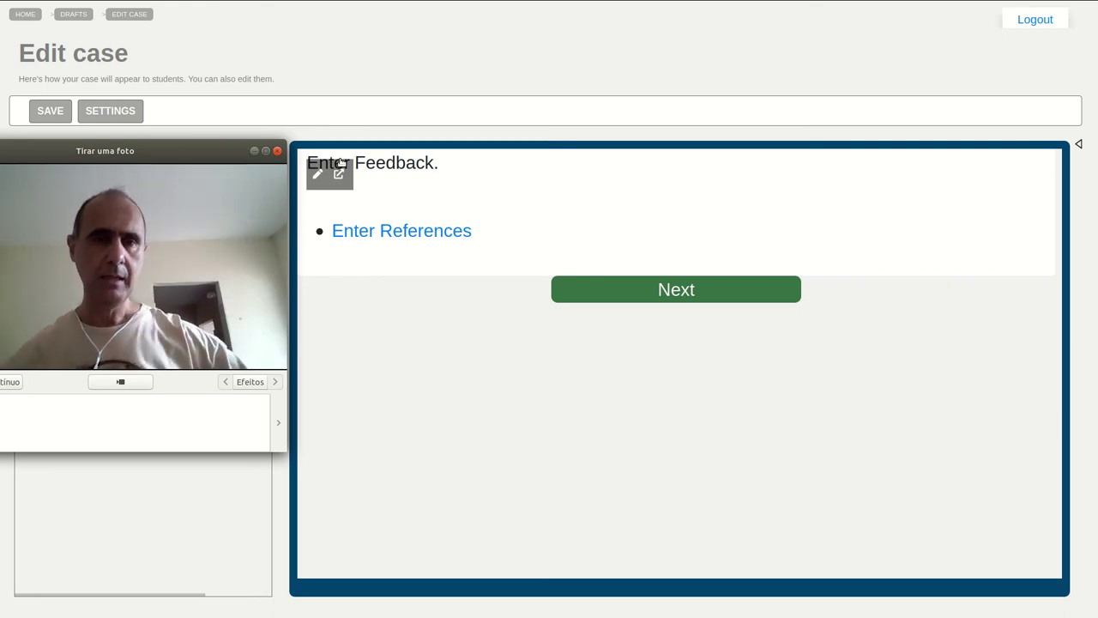
mouse_move(318, 209)
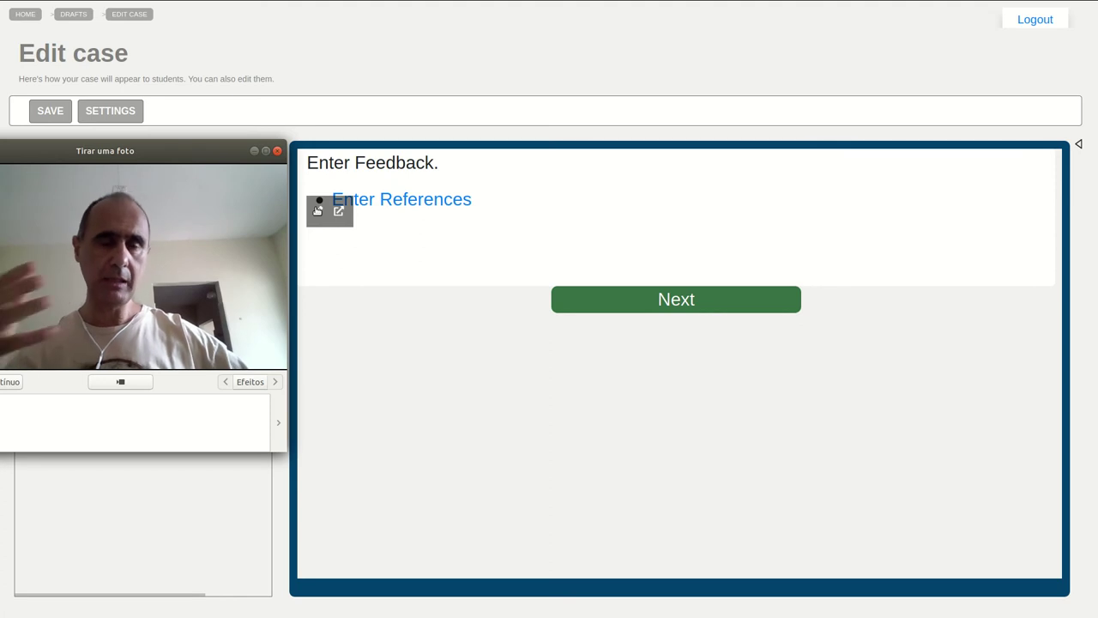
Step: Open the case's Presentation page and shrink the camera window so it sits clear of the page text
left_click_drag(128, 151, 334, 156)
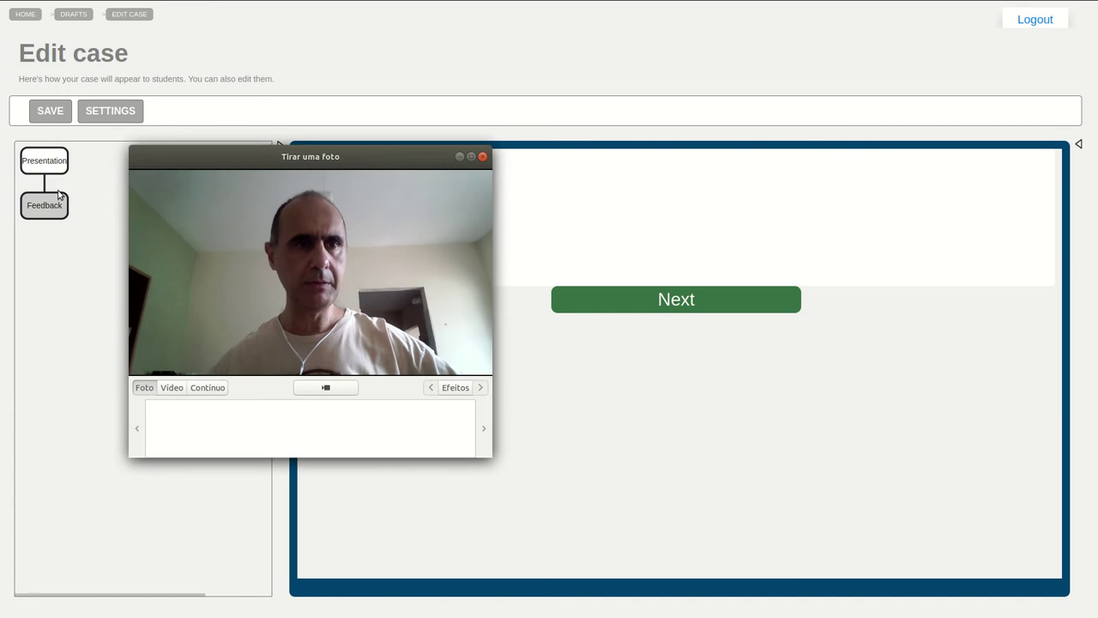
left_click(44, 160)
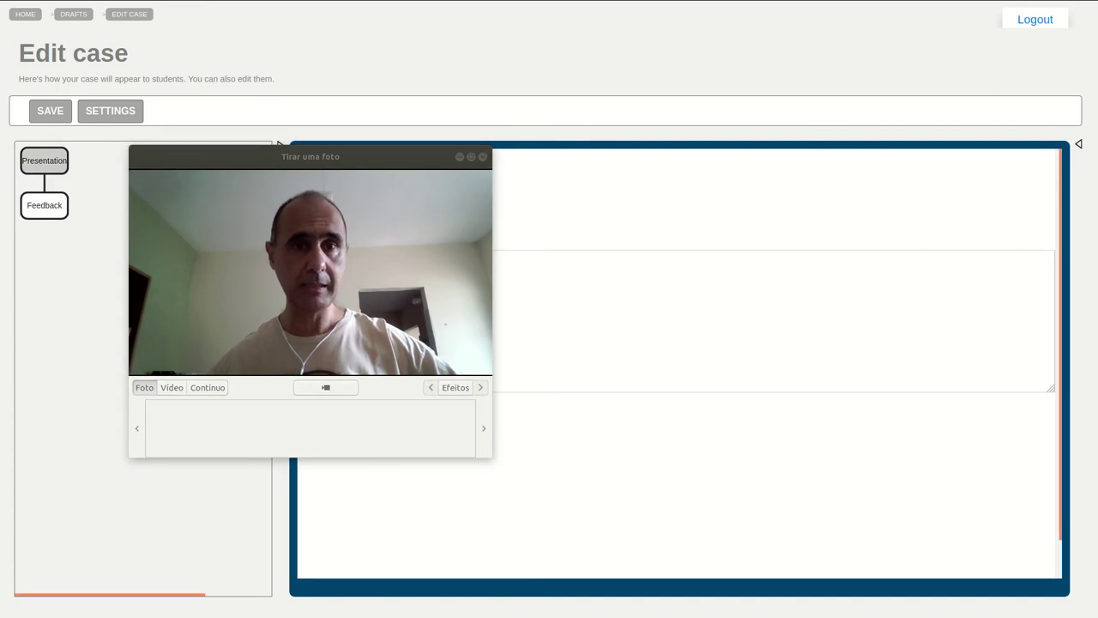
mouse_move(409, 156)
left_mouse_down()
mouse_move(232, 156)
mouse_move(215, 141)
left_mouse_up()
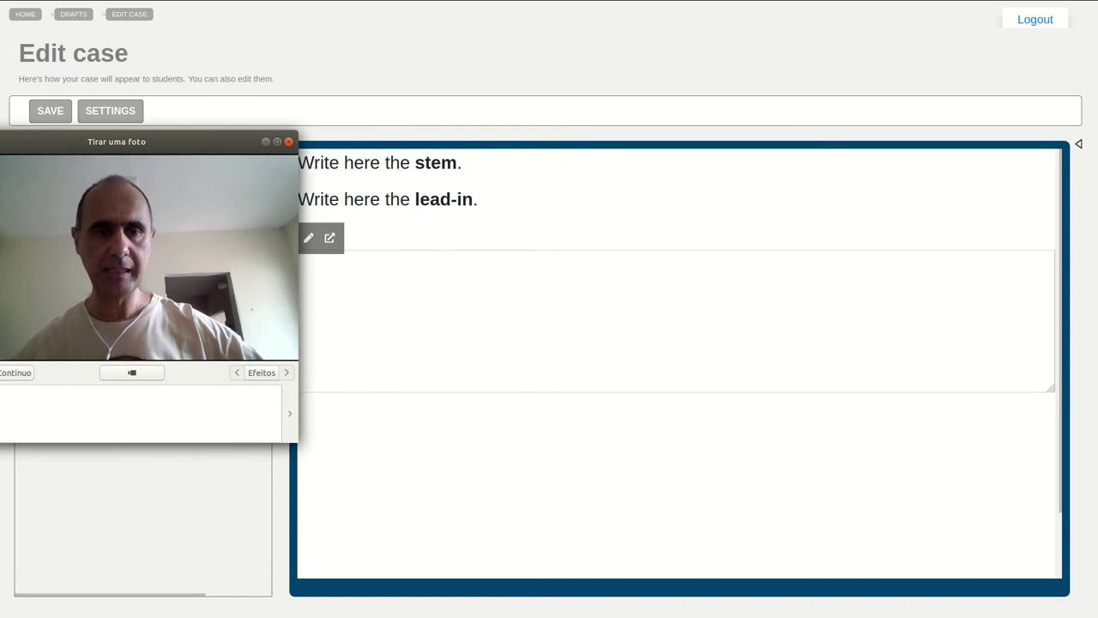
left_click_drag(296, 441, 190, 355)
left_click_drag(98, 144, 187, 149)
Step: Replace the stem placeholder text on the Presentation page with "Paciente chegou"
mouse_move(360, 165)
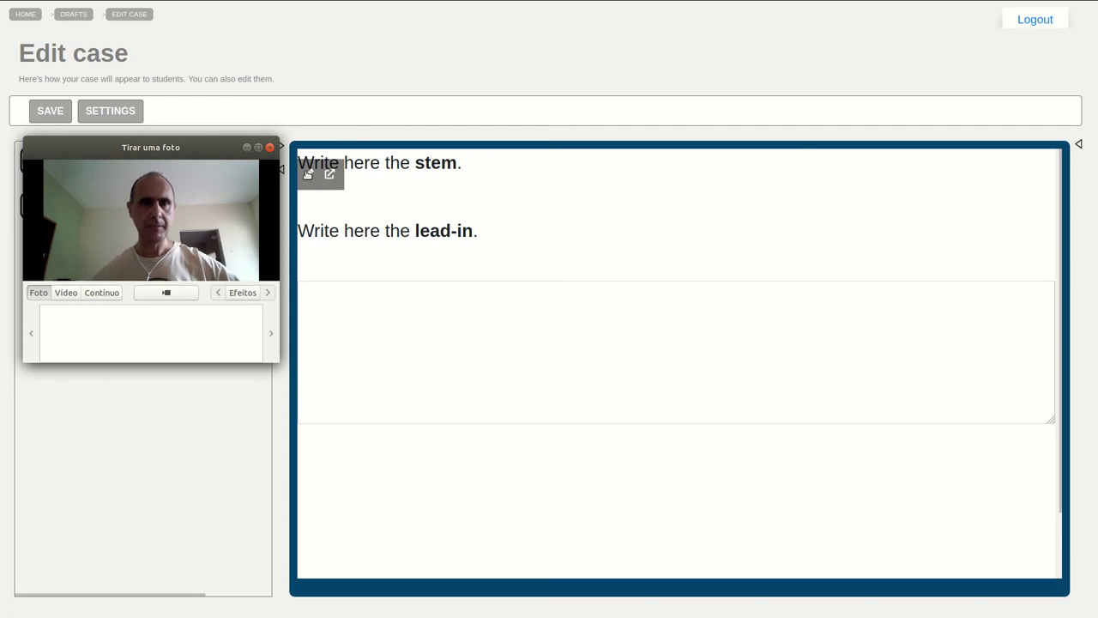
left_click(307, 174)
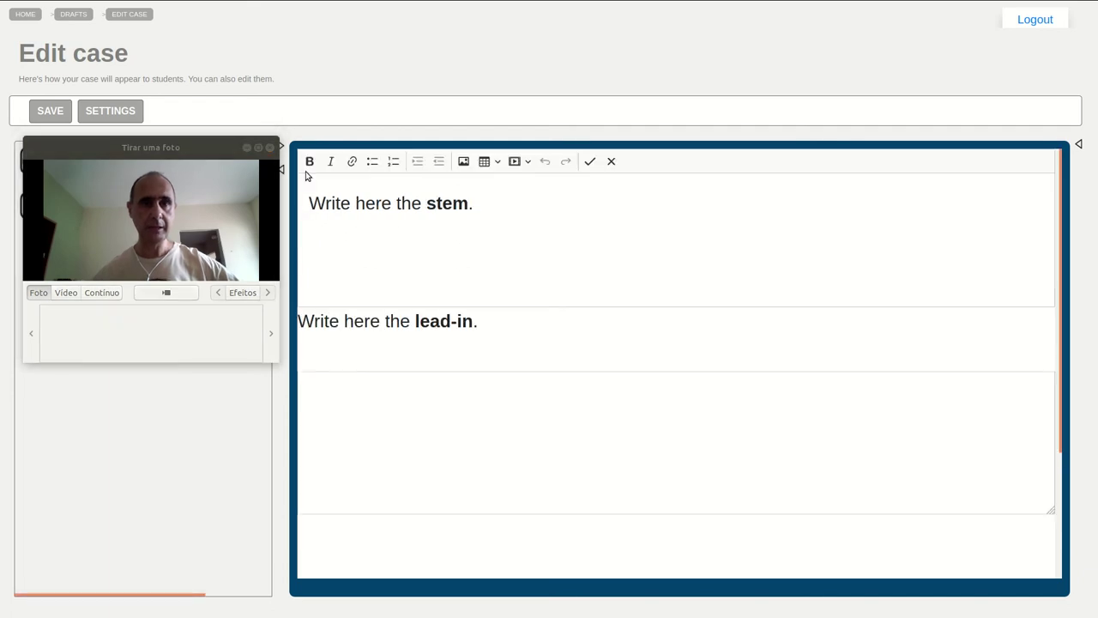
left_click(476, 205)
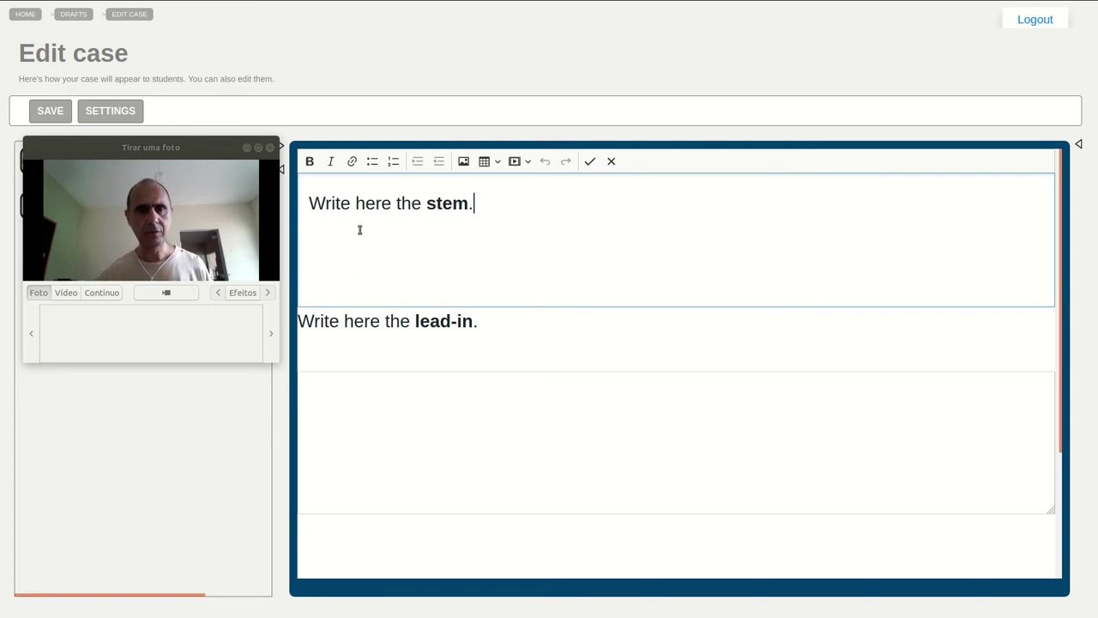
triple_click(309, 206)
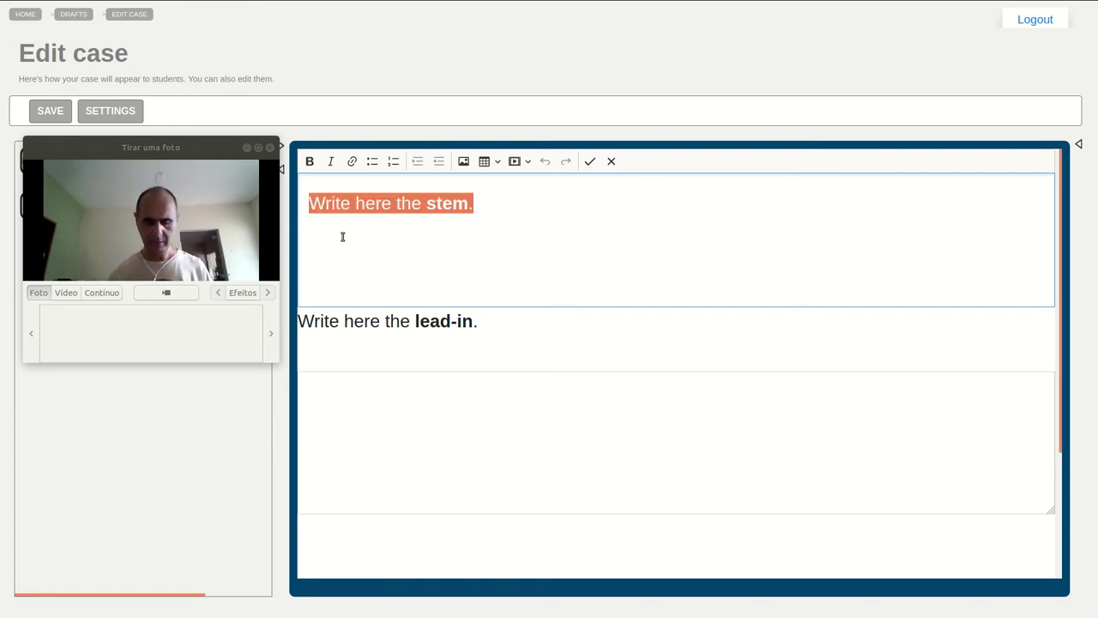
type("Paciente chgou")
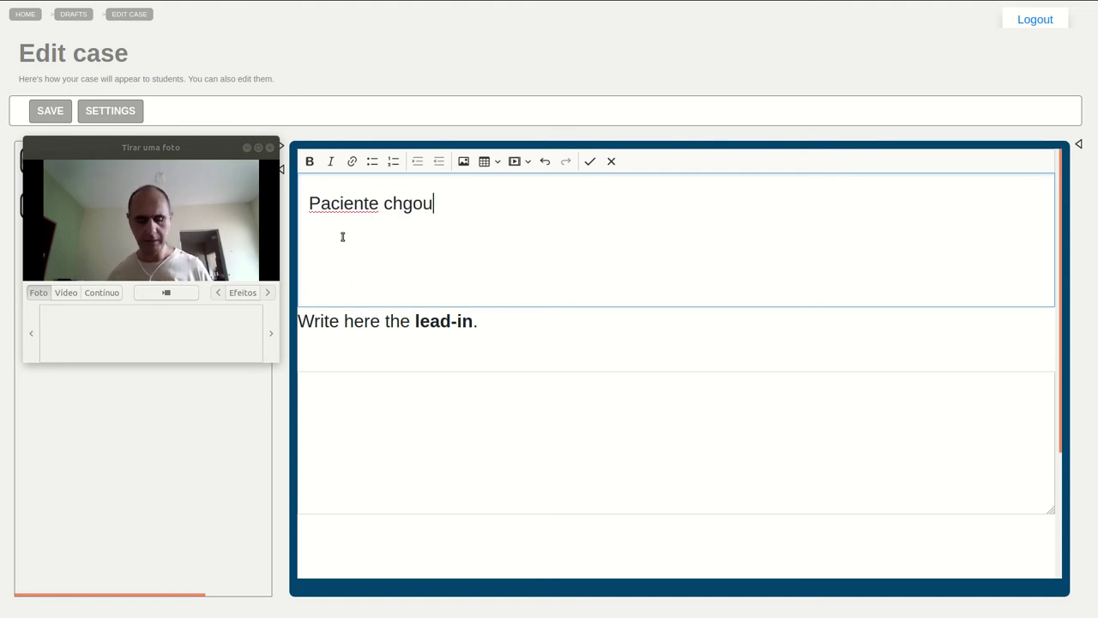
key("Left")
key("Left")
key("Left")
type("e")
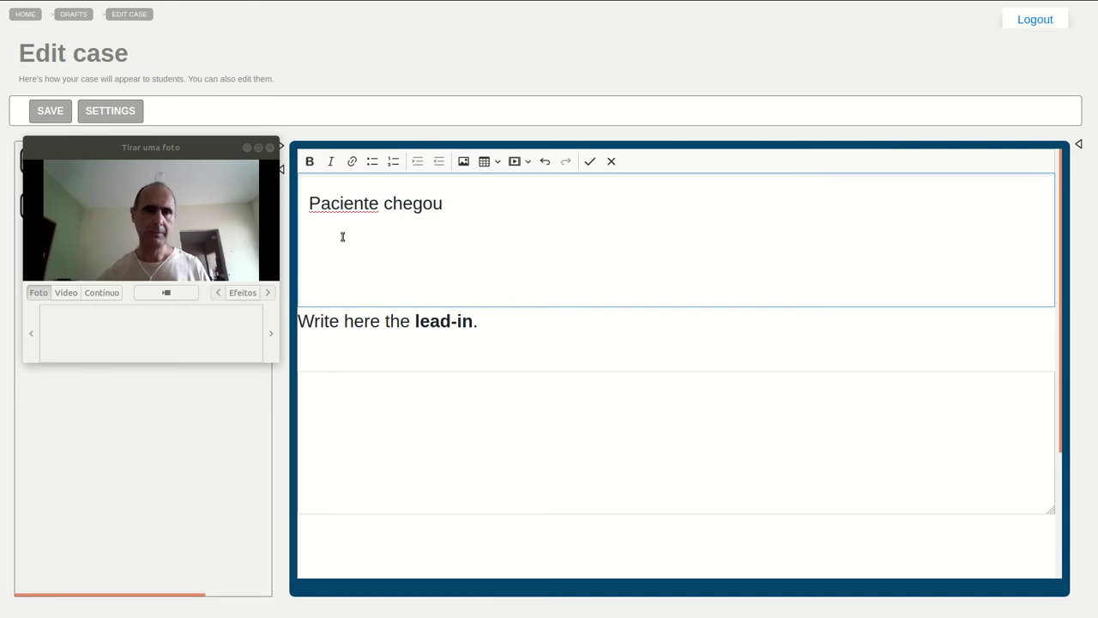
Step: Make the word "chegou" bold and continue the sentence with "na clínica." in regular text
left_click(441, 206)
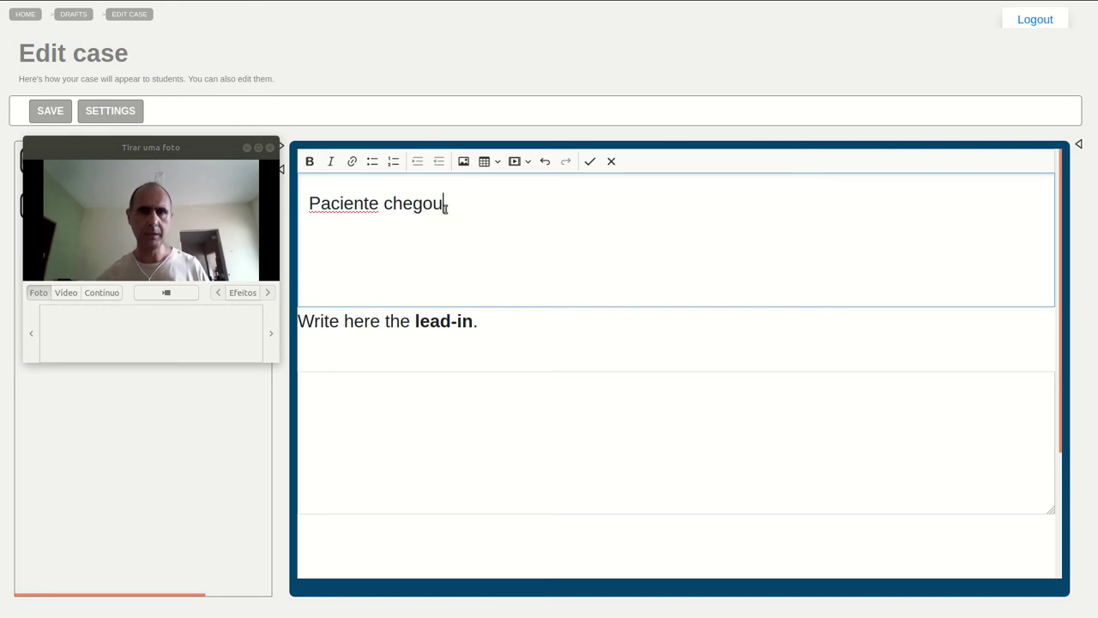
left_click_drag(384, 203, 440, 205)
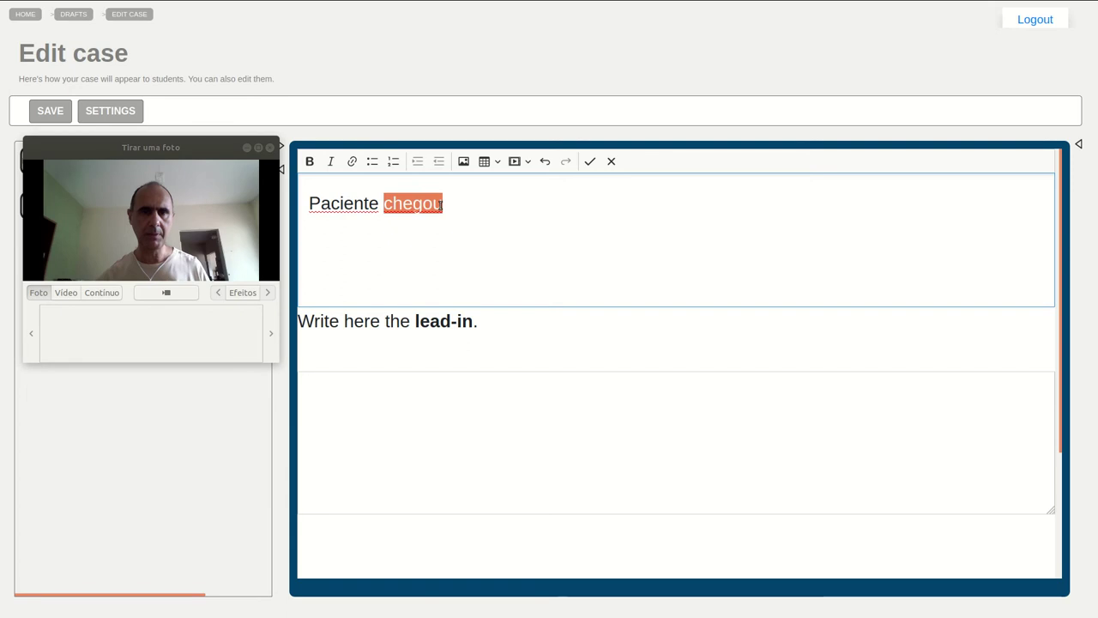
left_click(310, 164)
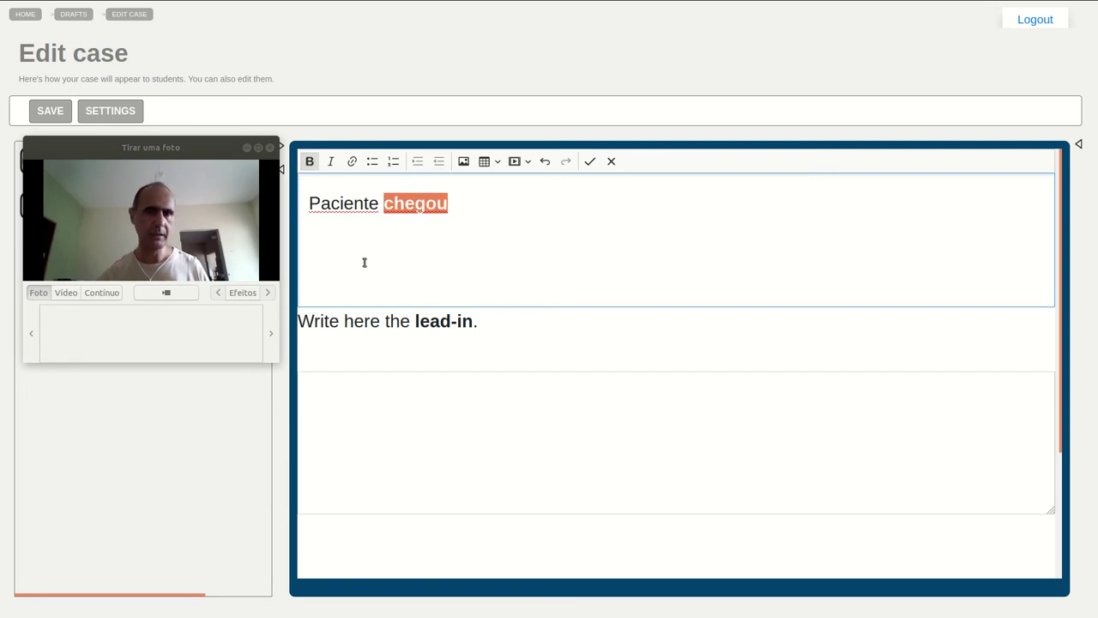
left_click(472, 206)
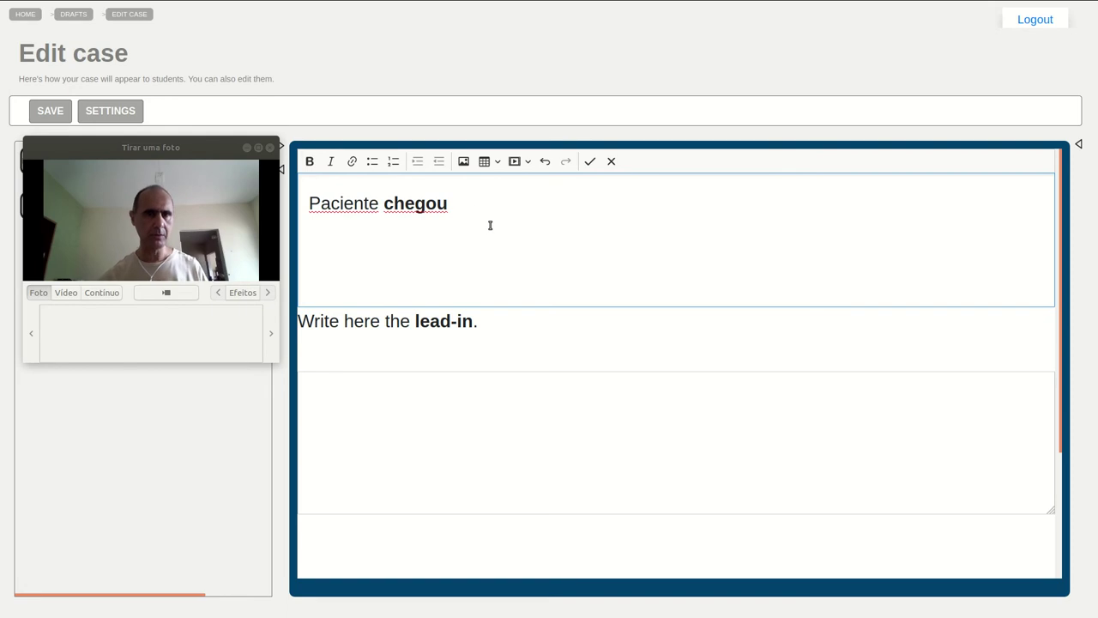
type("n")
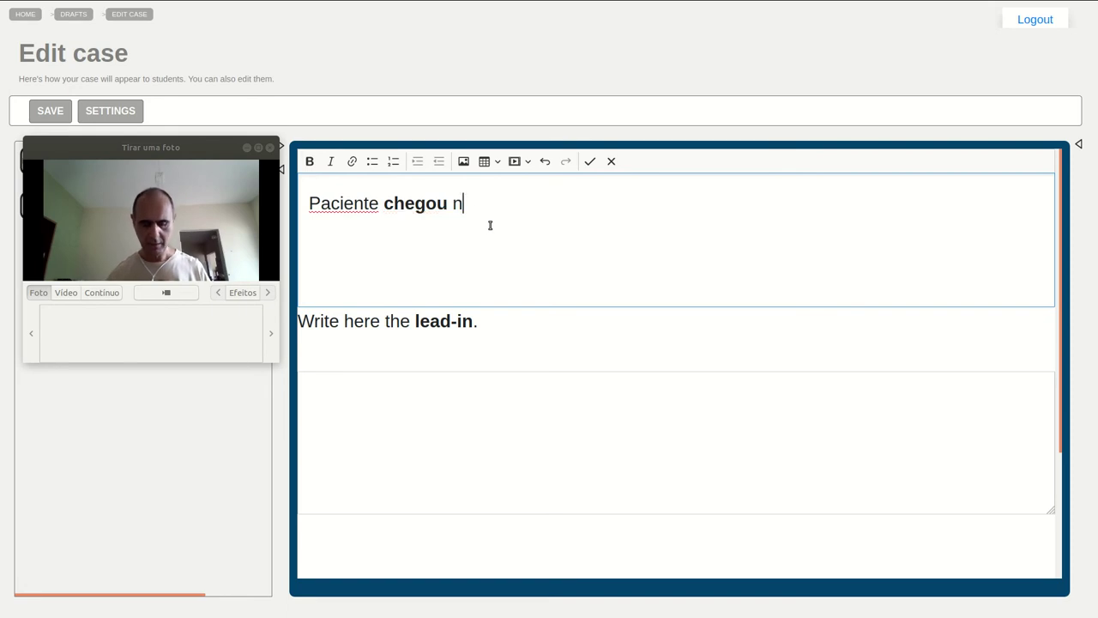
type("a clínica.")
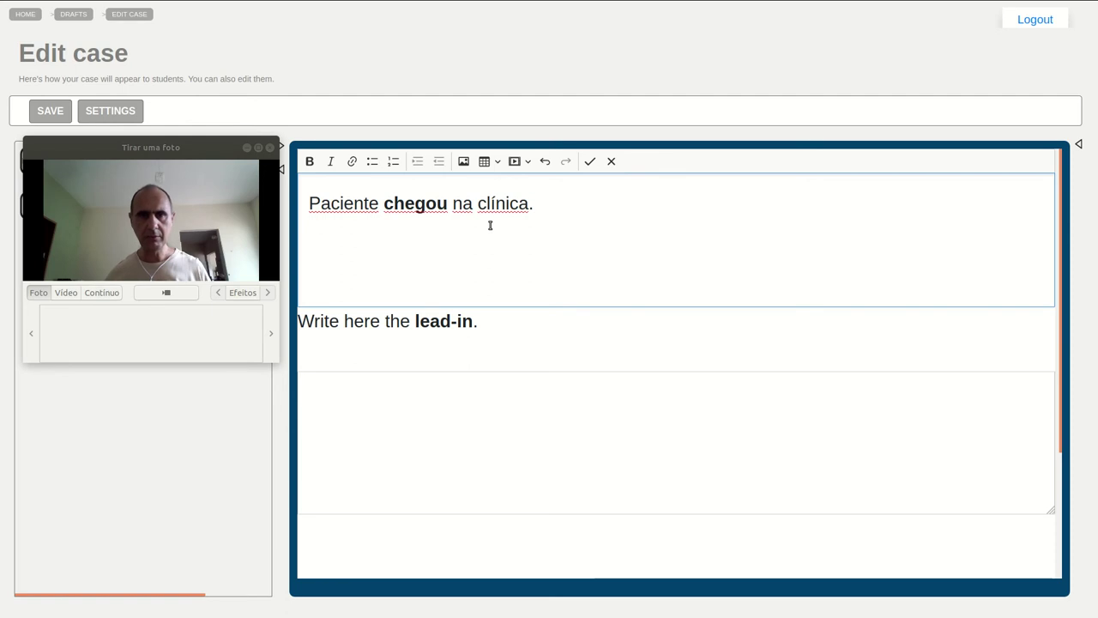
Step: Italicize the word "clínica" and start a new paragraph below the sentence
key("Left")
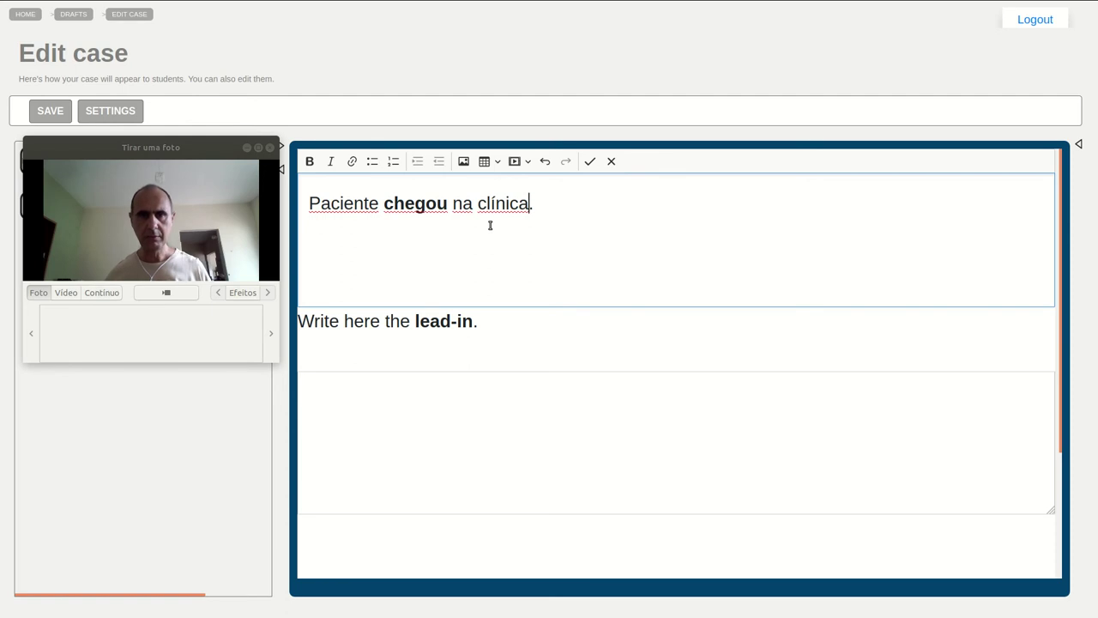
key("ctrl+shift+Left")
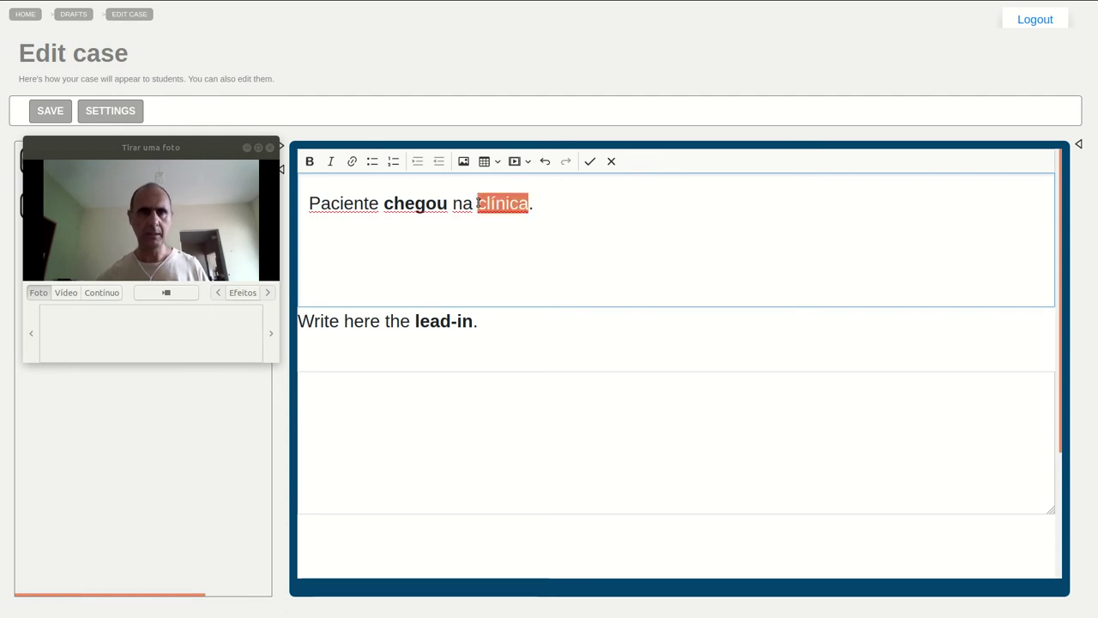
left_click(331, 161)
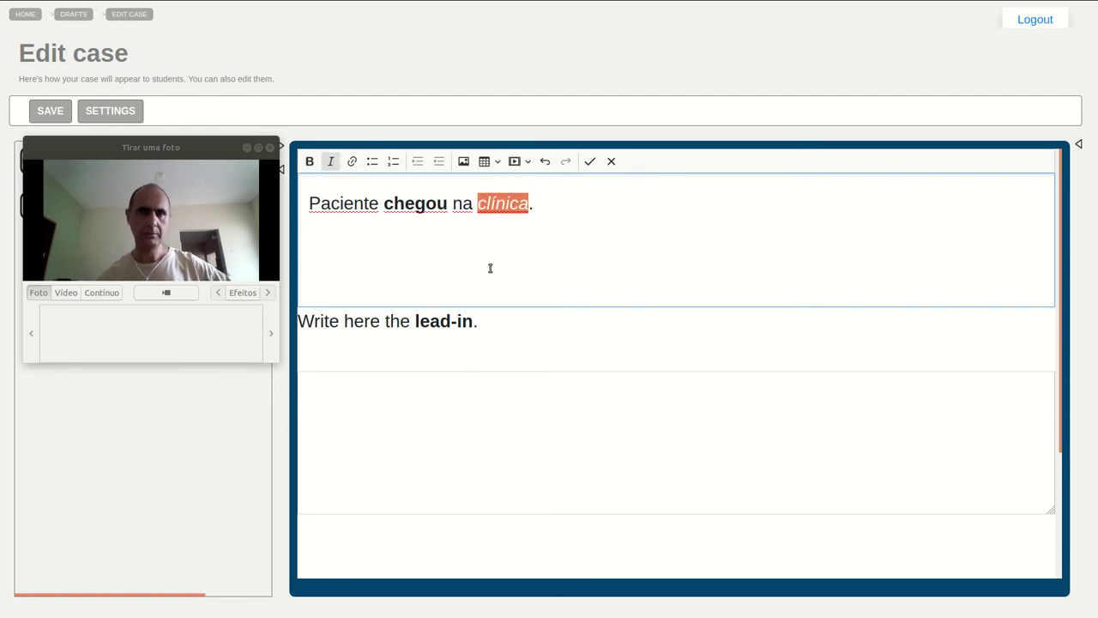
left_click(582, 219)
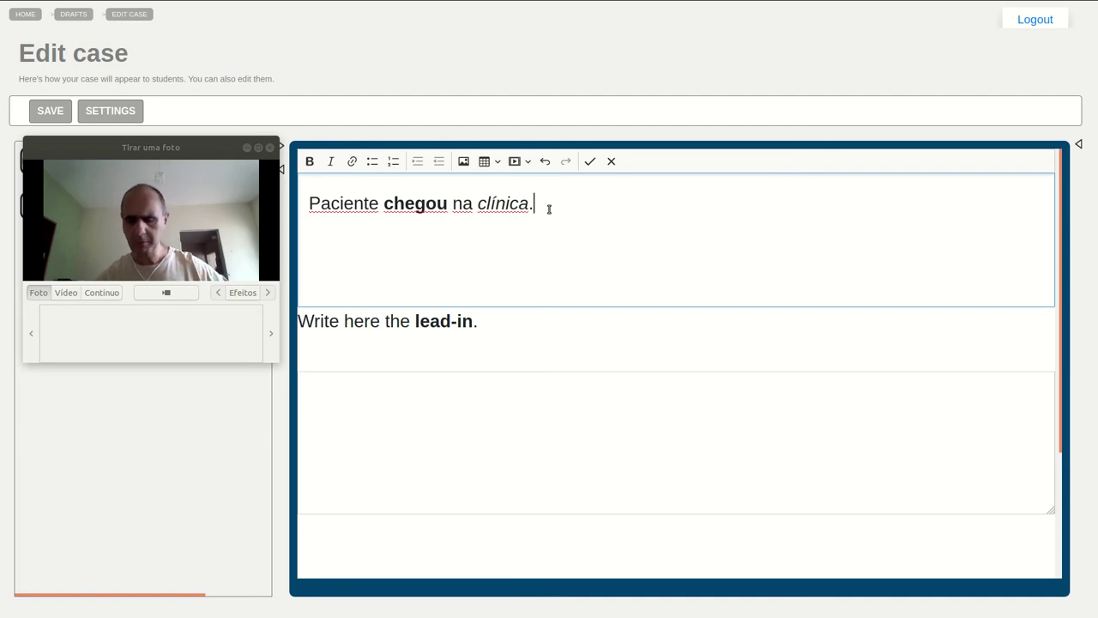
key("Return")
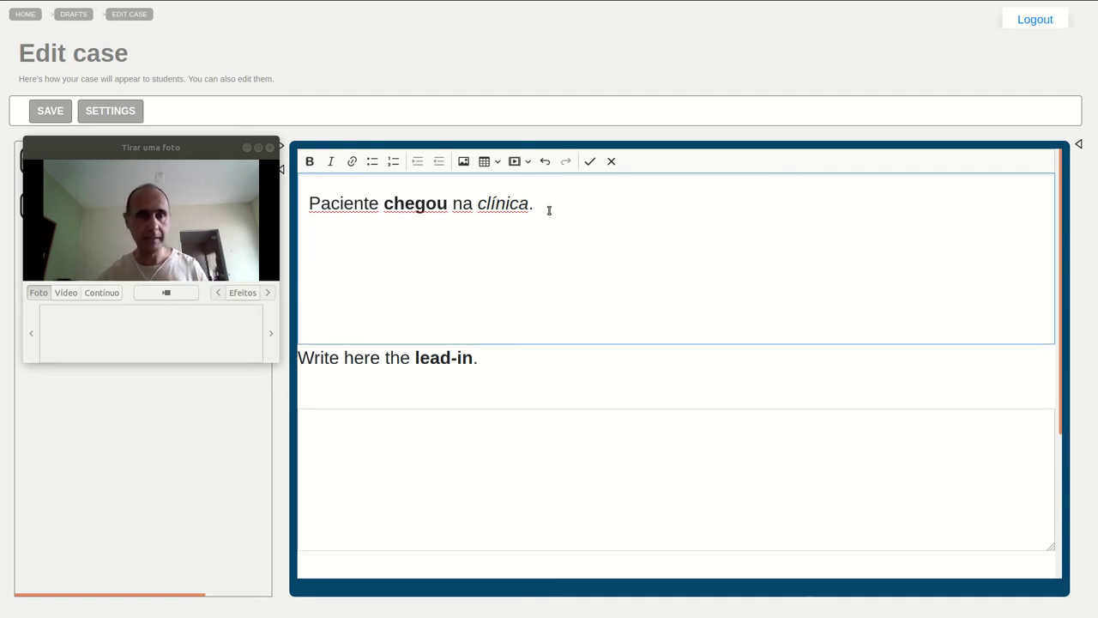
type("Ref")
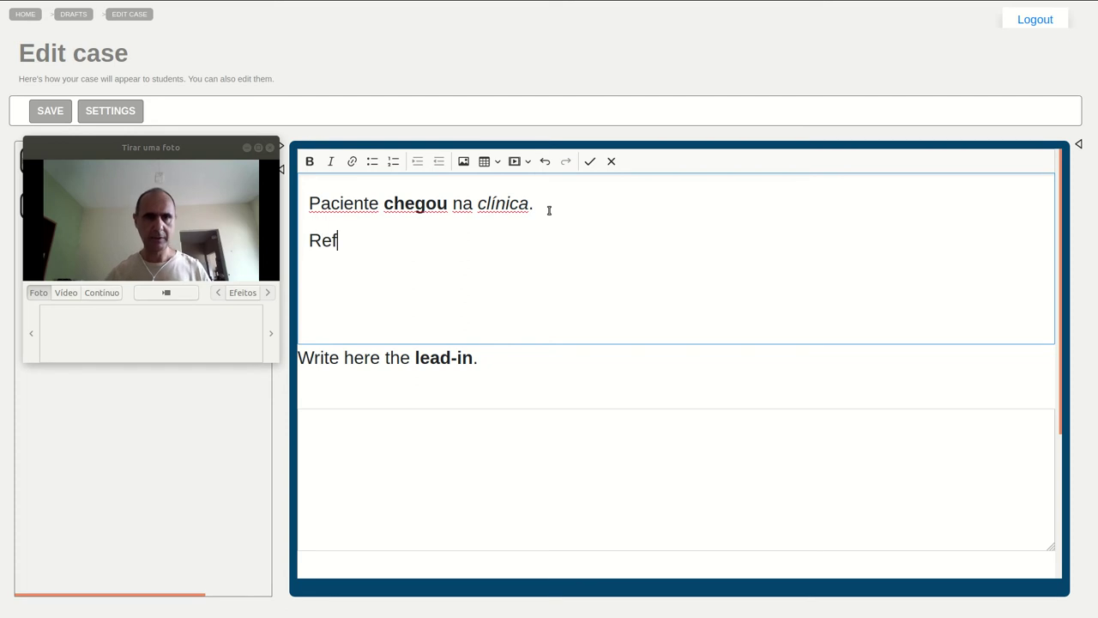
type("erência.")
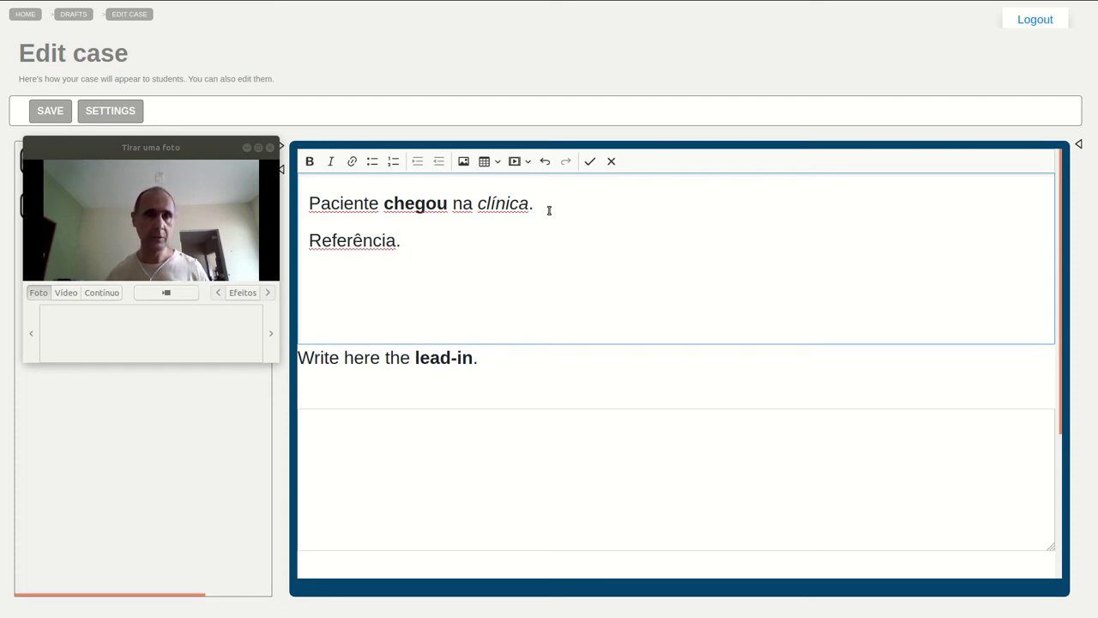
key("shift+Home")
key("BackSpace")
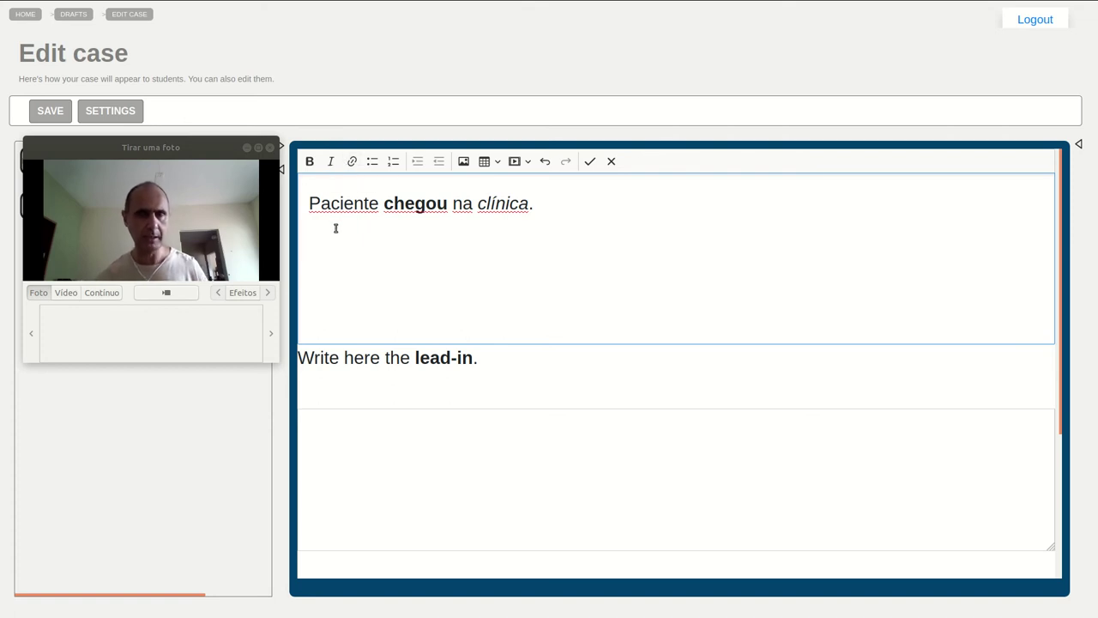
Step: Try "aa" as a bulleted list item, switch it to a numbered list, and delete it
left_click(370, 169)
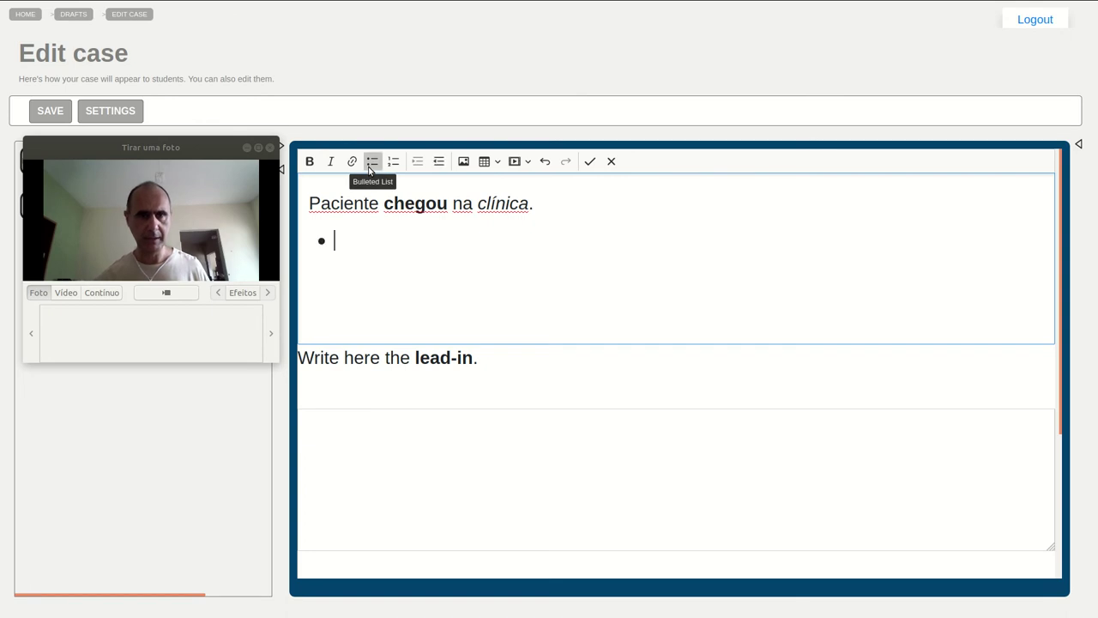
type("aa")
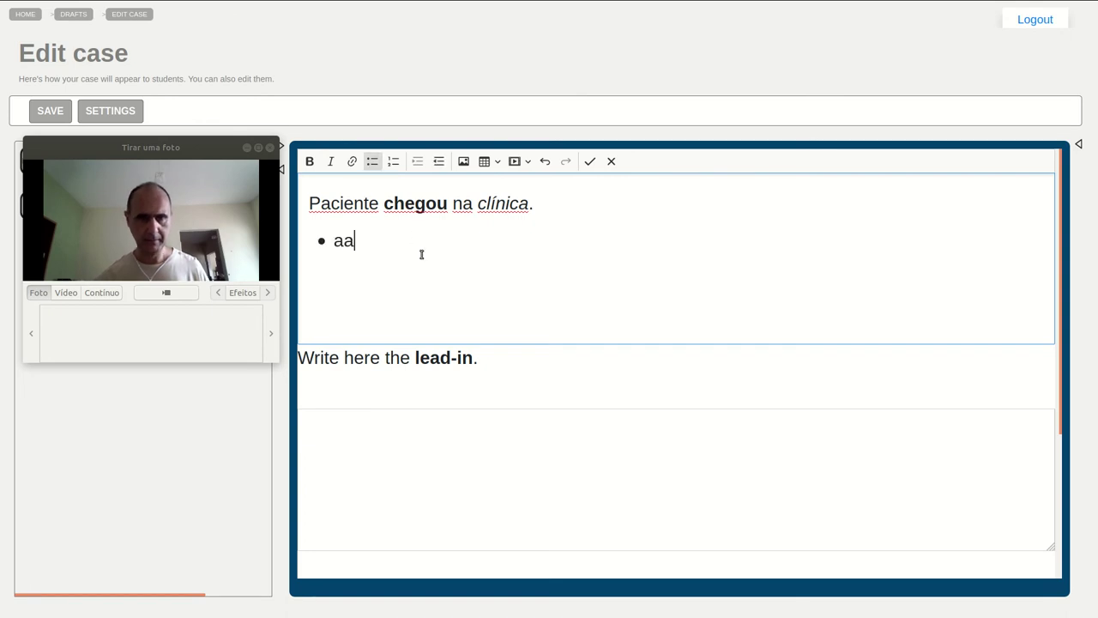
left_click(394, 165)
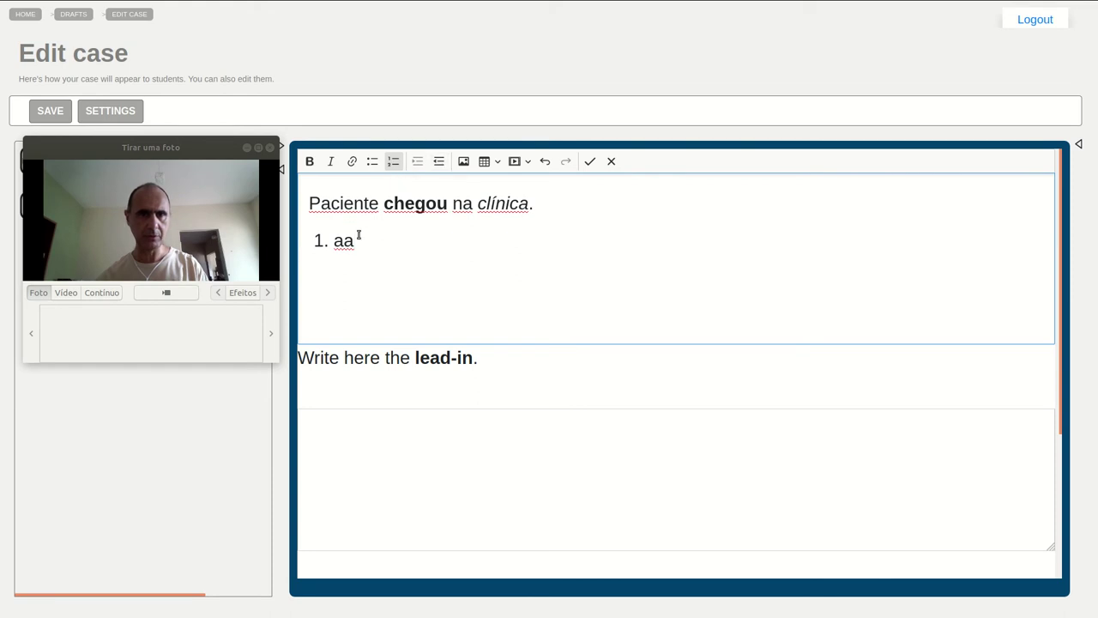
key("BackSpace")
key("BackSpace")
key("BackSpace")
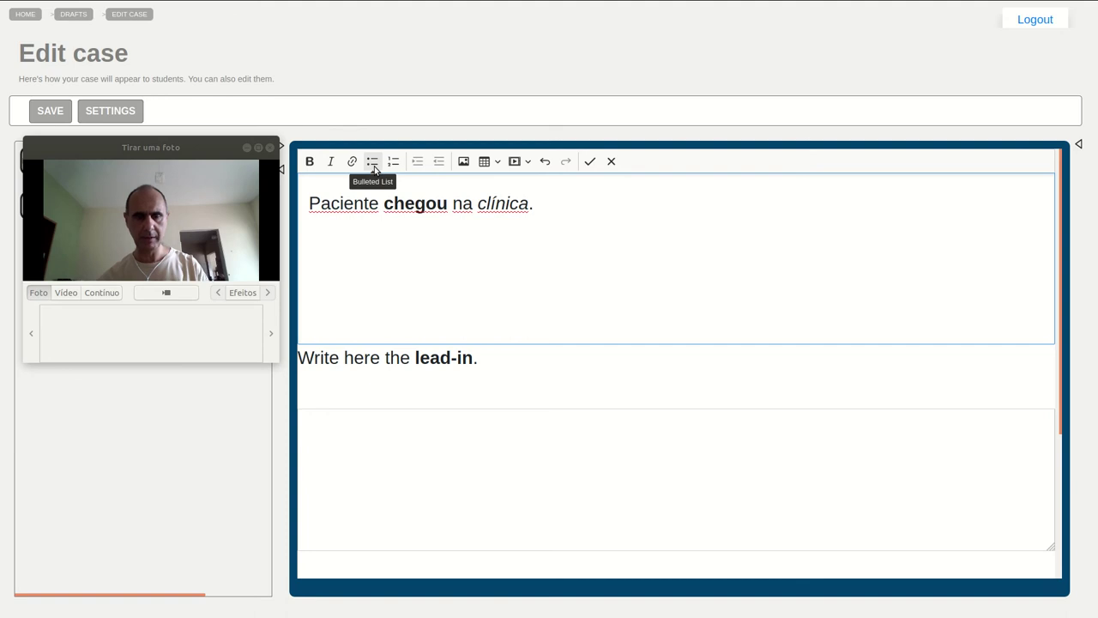
Step: Create a bulleted list with the item "aaa" and decrease the indent of the empty item after it
left_click(373, 163)
type("aaa")
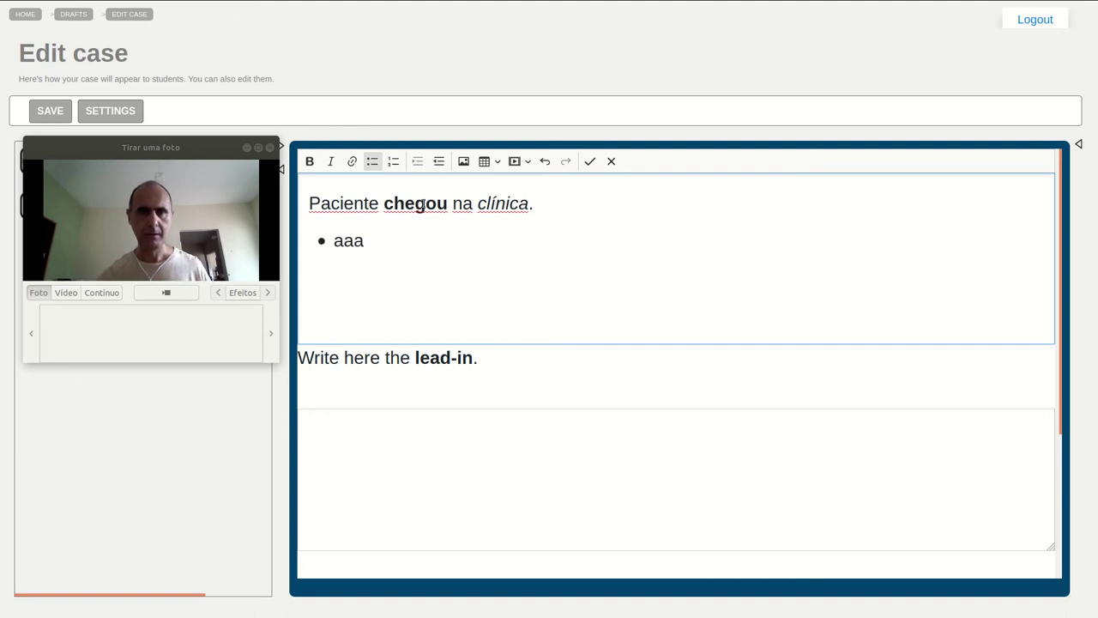
key("Return")
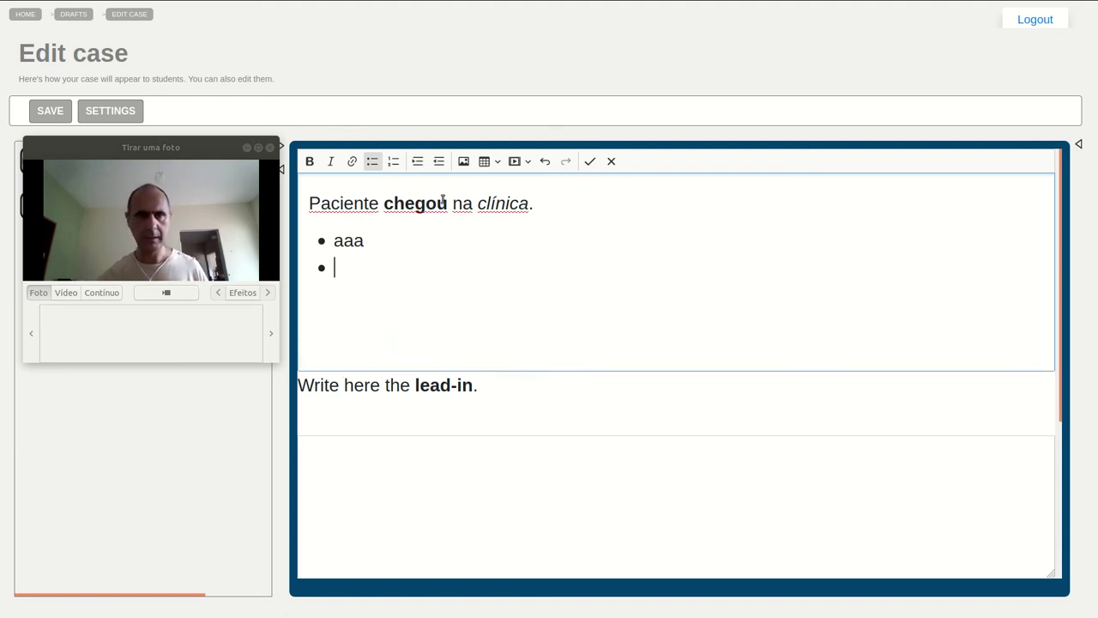
left_click(439, 161)
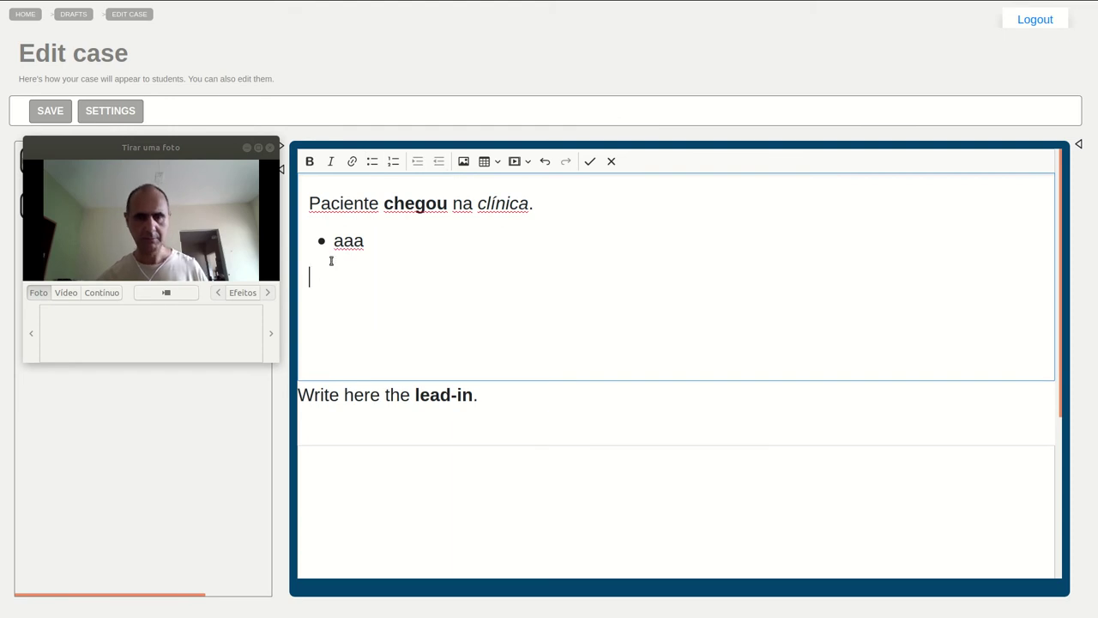
Step: Try adding "bbb" as a second bullet with decreased indent, and delete it
left_click(387, 242)
key("Return")
type("bbb")
left_click(438, 163)
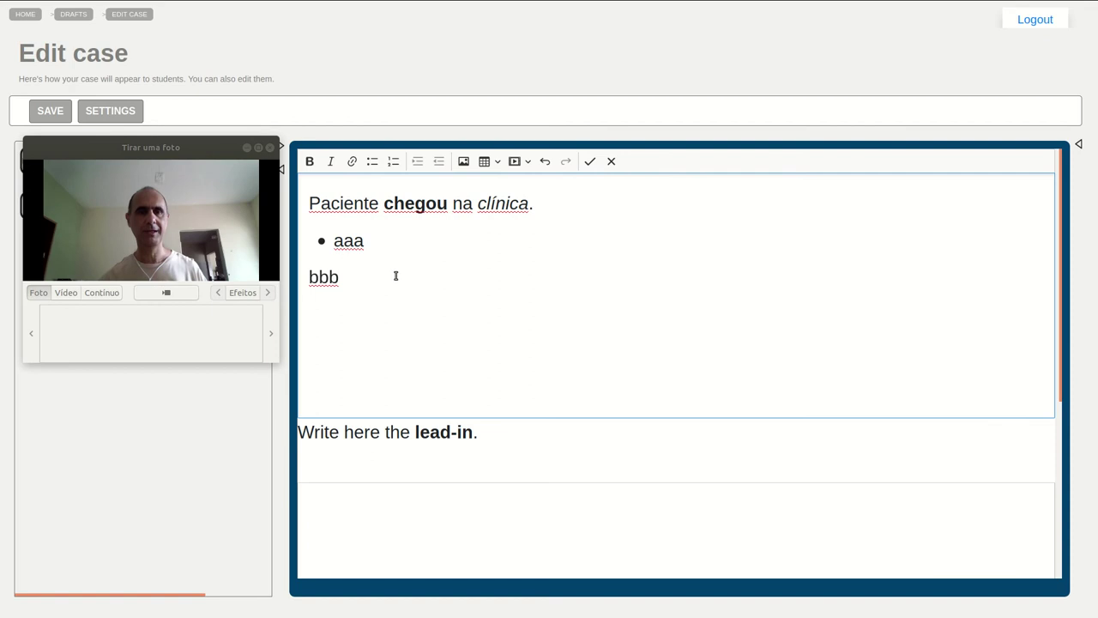
key("BackSpace")
key("BackSpace")
key("BackSpace")
key("BackSpace")
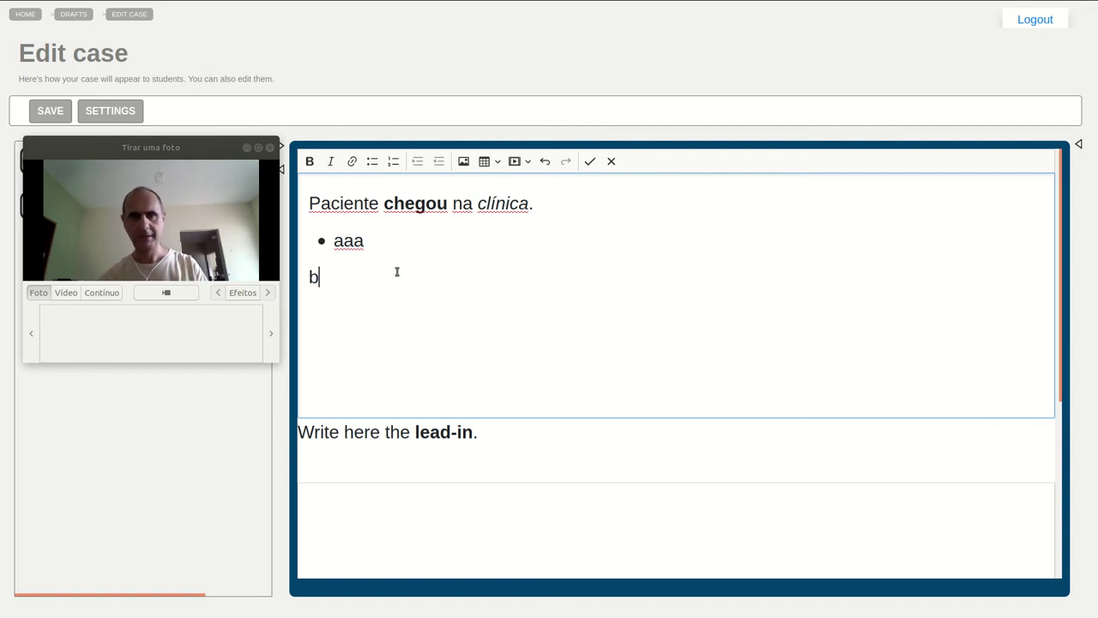
Step: Add the list item "bbb" indented one level under "aaa" and start another sub-item after it
key("Return")
type("bbb")
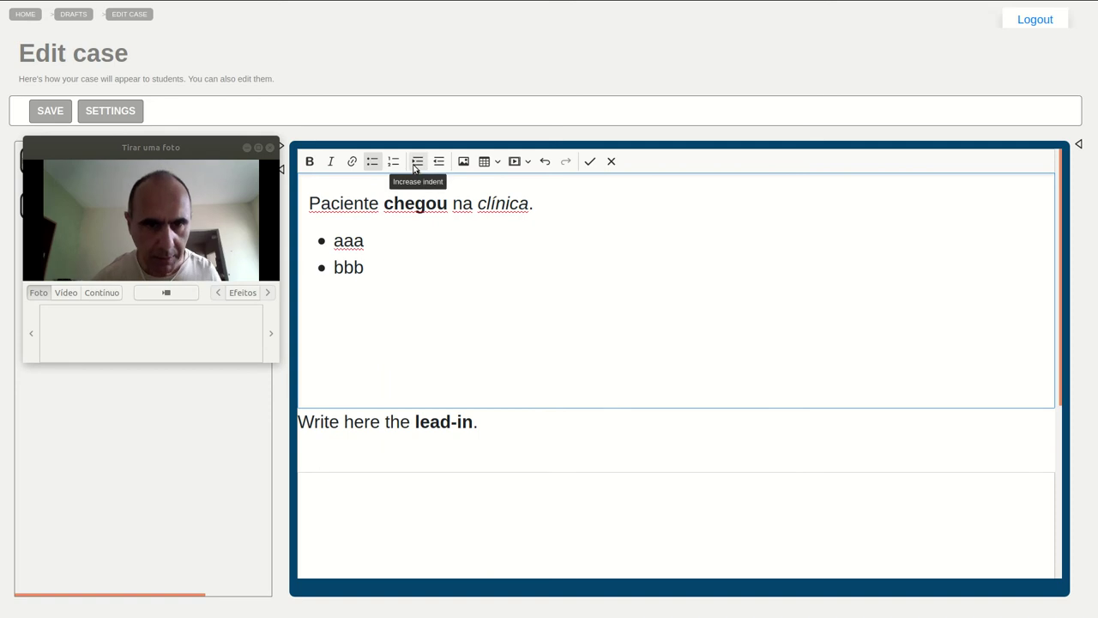
left_click(417, 162)
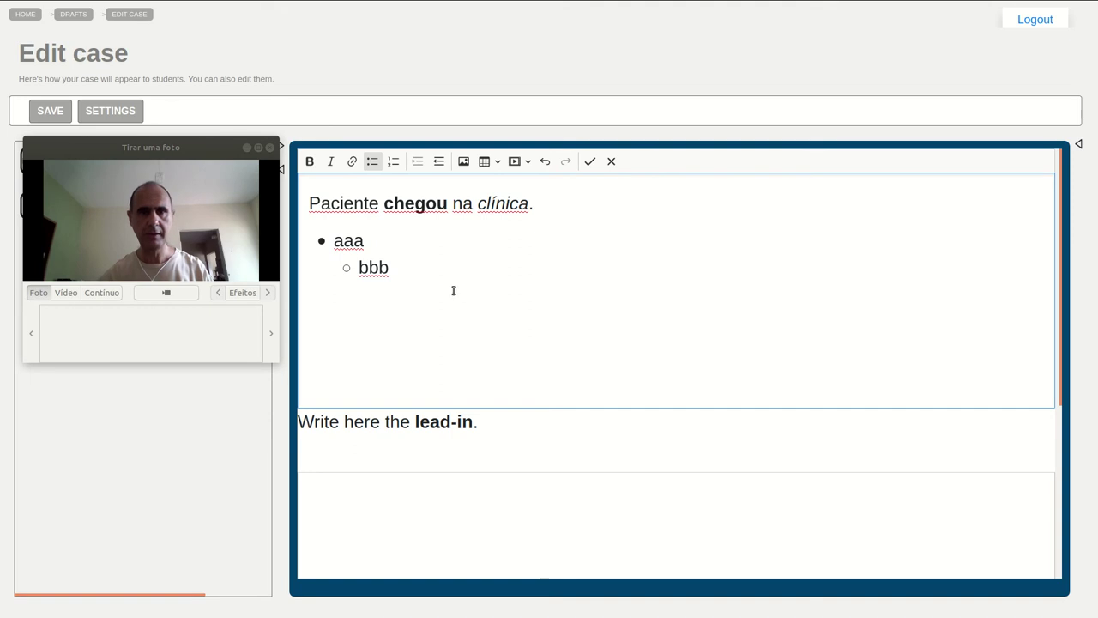
key("Return")
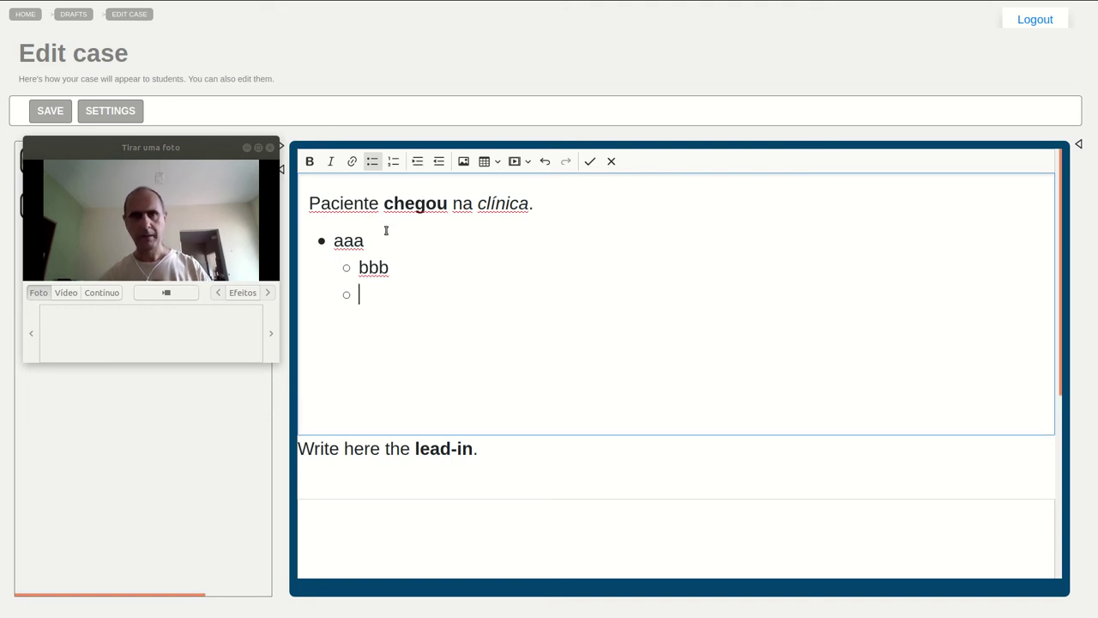
Step: End the bulleted list after "bbb" and insert the image x-raysimple.png from the Imagens folder below it
left_click(439, 163)
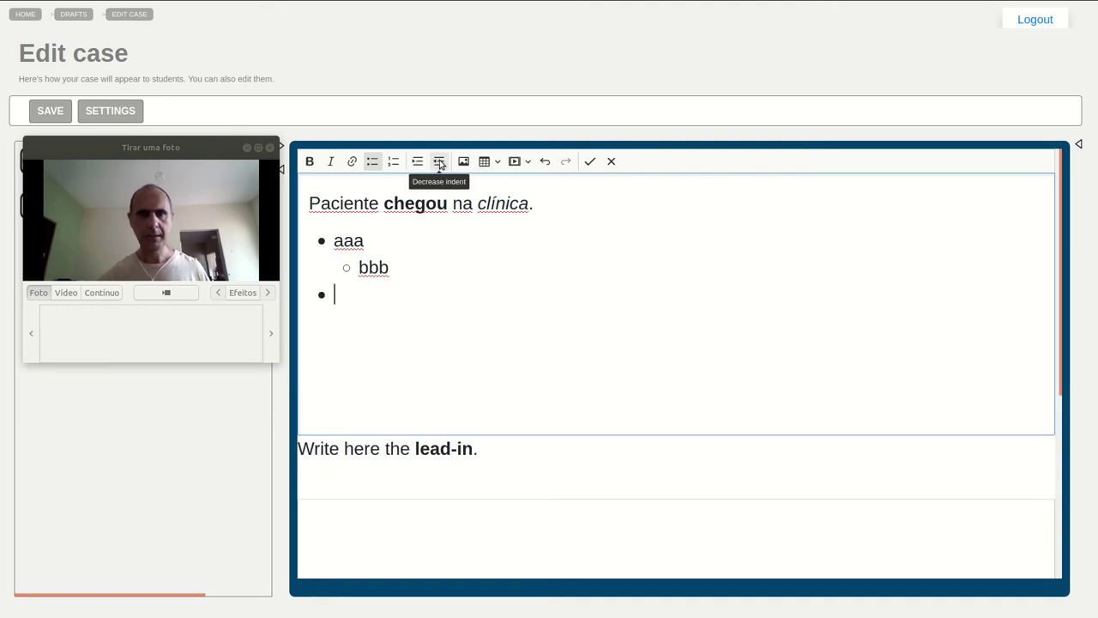
left_click(439, 163)
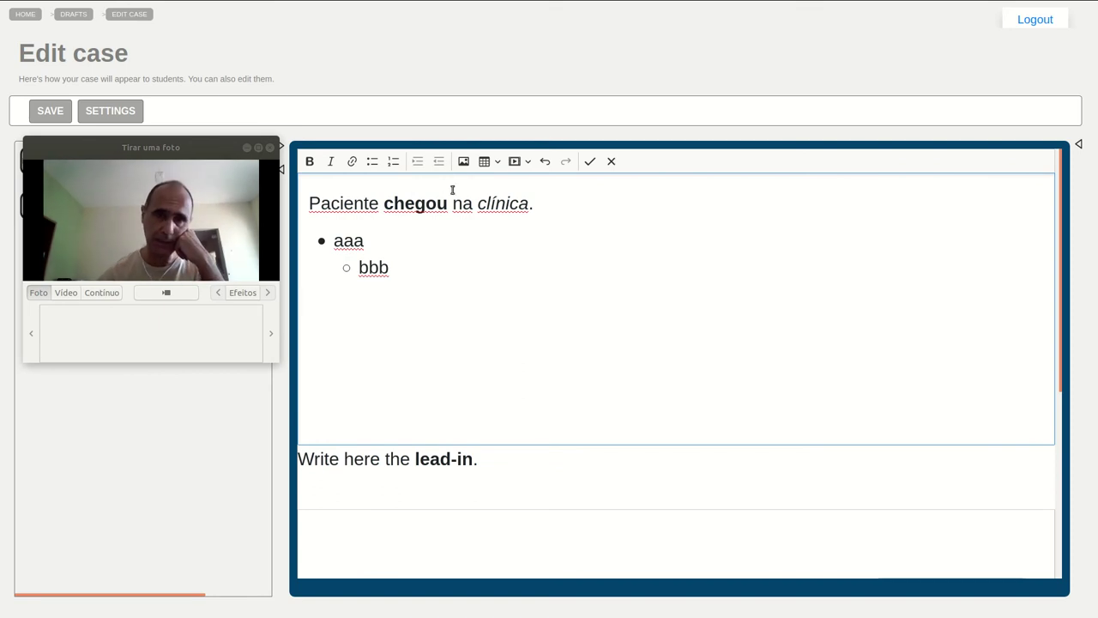
left_click(467, 165)
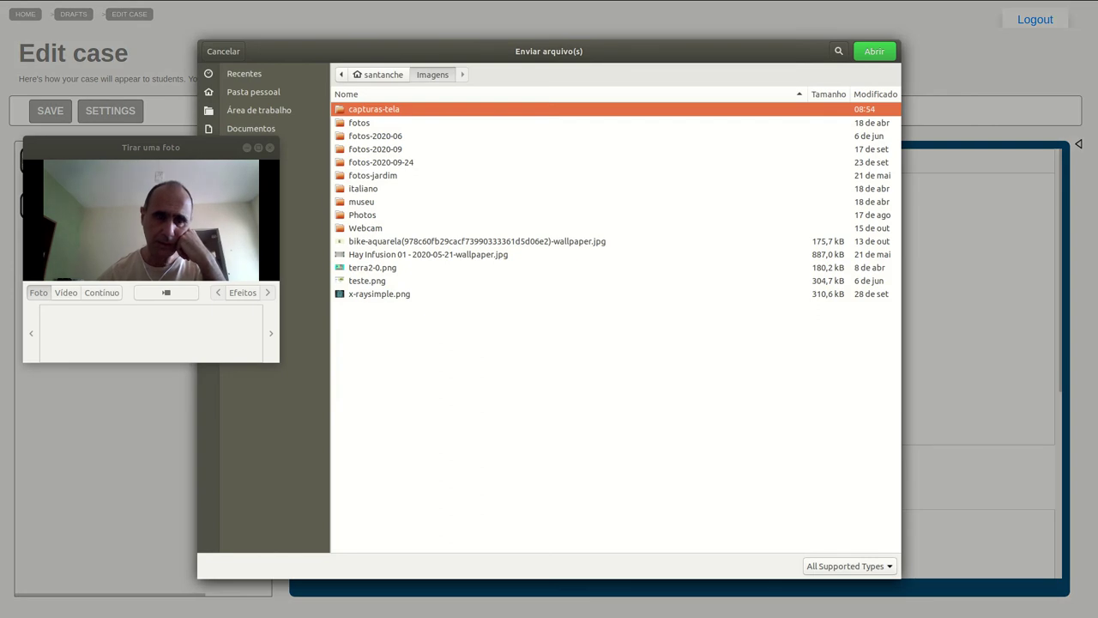
left_click(379, 294)
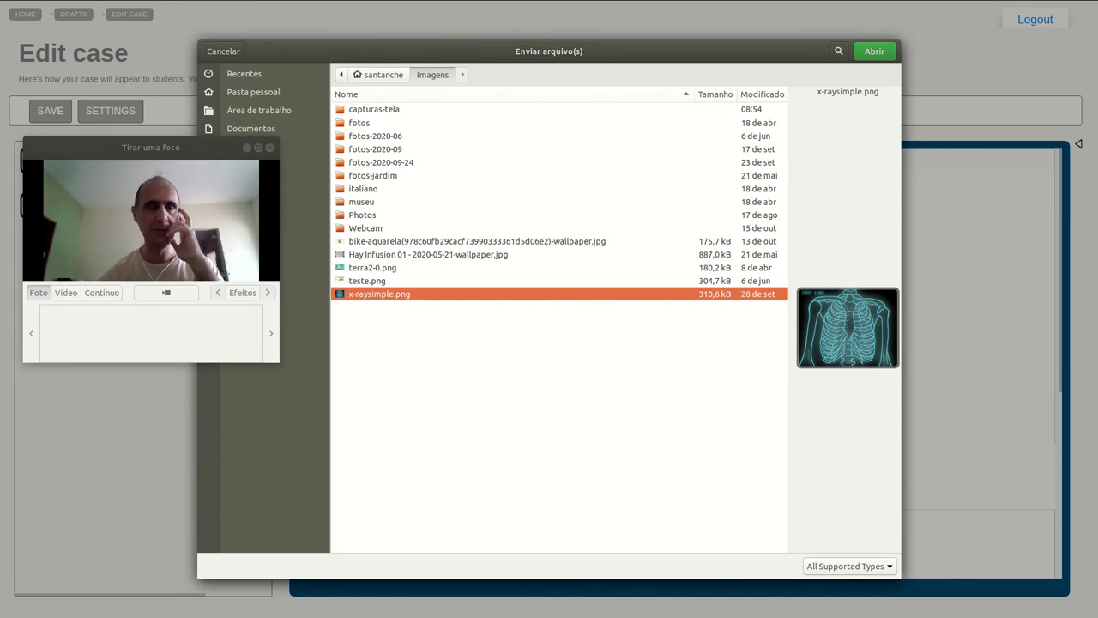
left_click(872, 51)
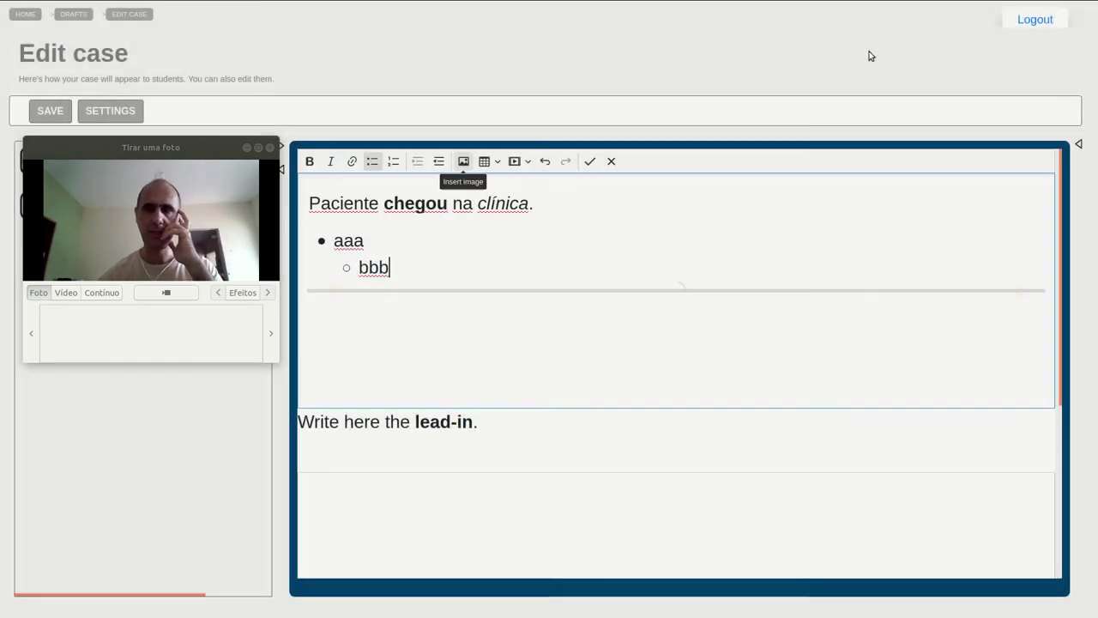
scroll(975, 320, "down", 2)
scroll(976, 321, "down", 1)
left_click(875, 365)
left_click(976, 307)
scroll(978, 307, "up", 3)
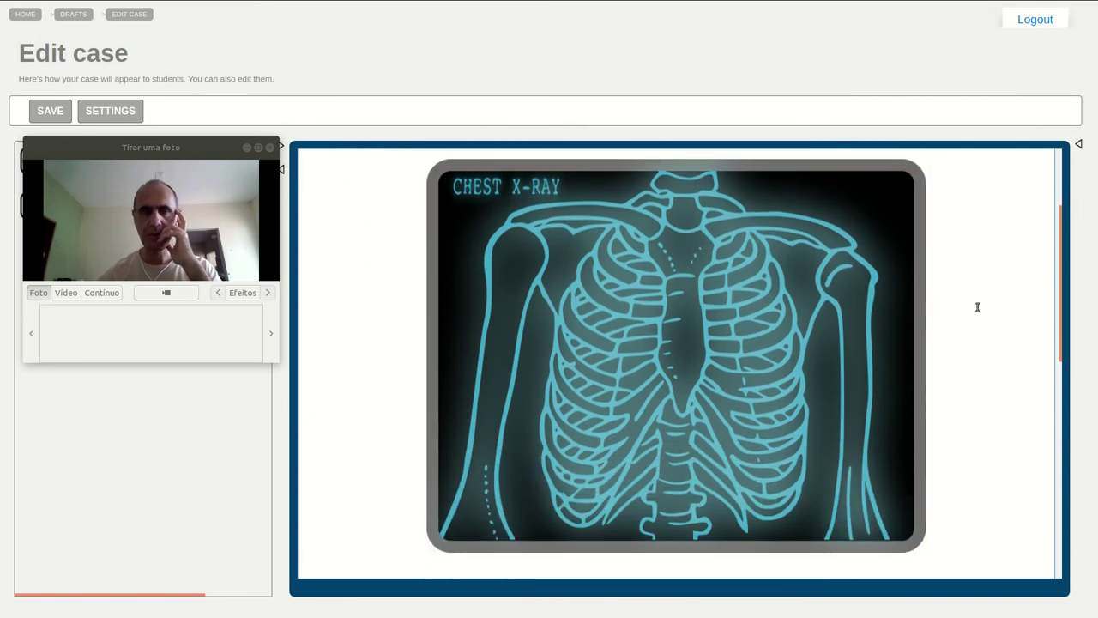
scroll(669, 237, "up", 1)
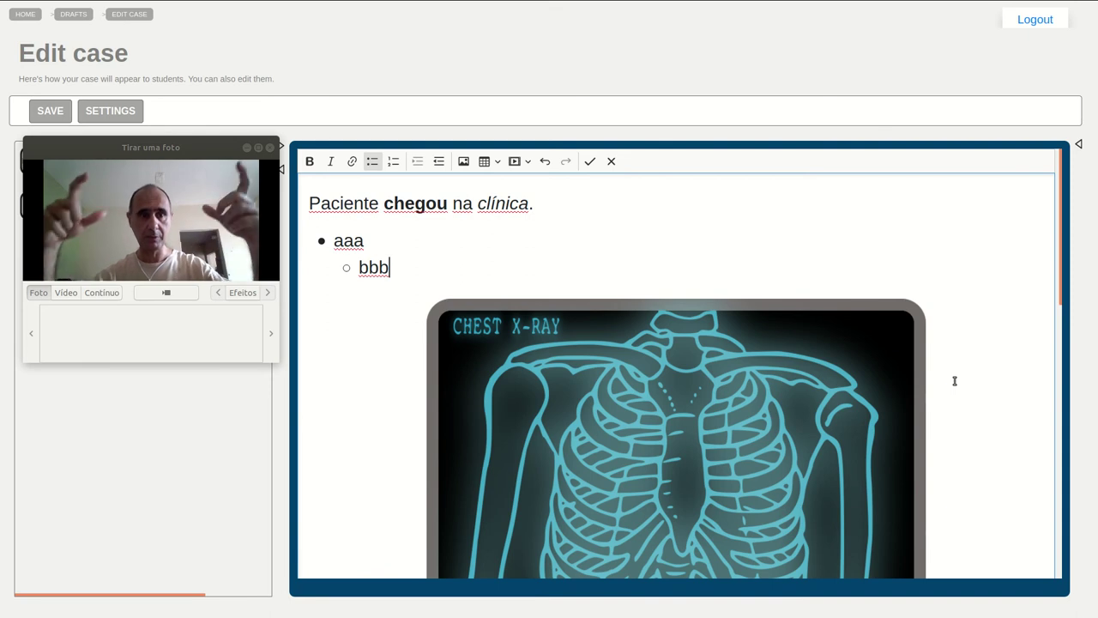
Step: Shrink the chest X-ray image to about half its size and give it the caption "Raio X"
scroll(1030, 366, "down", 3)
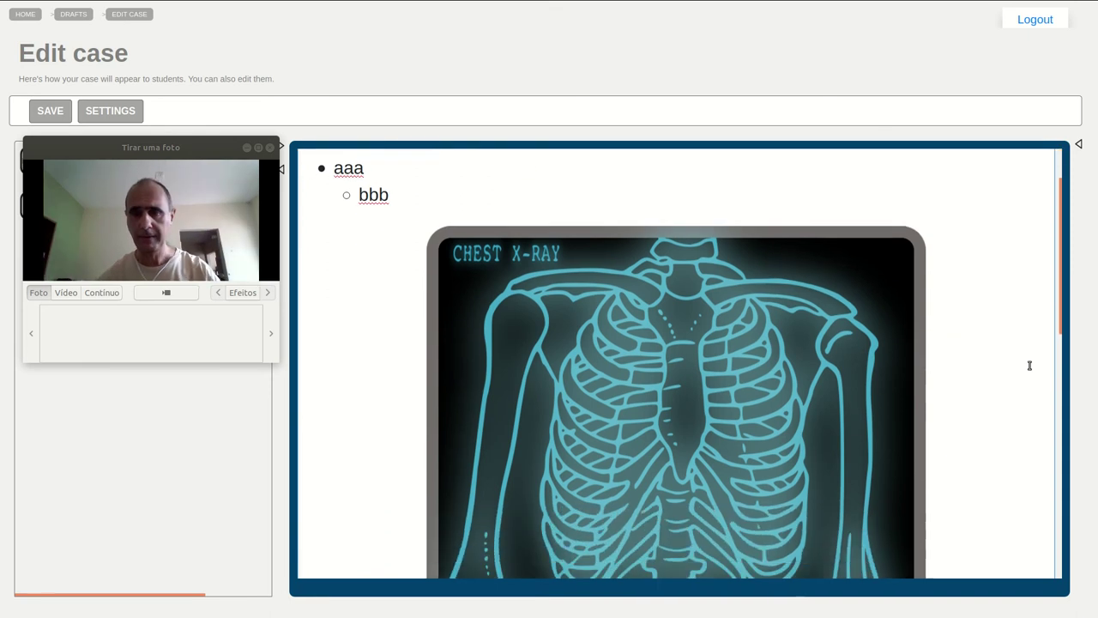
left_click(818, 389)
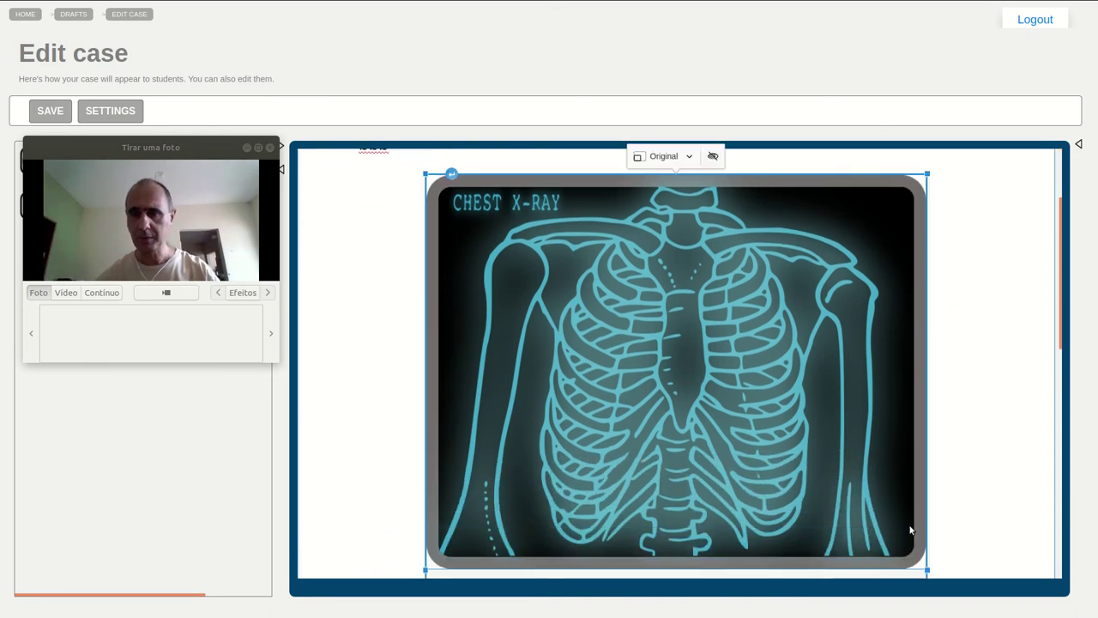
left_click_drag(928, 569, 769, 400)
left_click(695, 383)
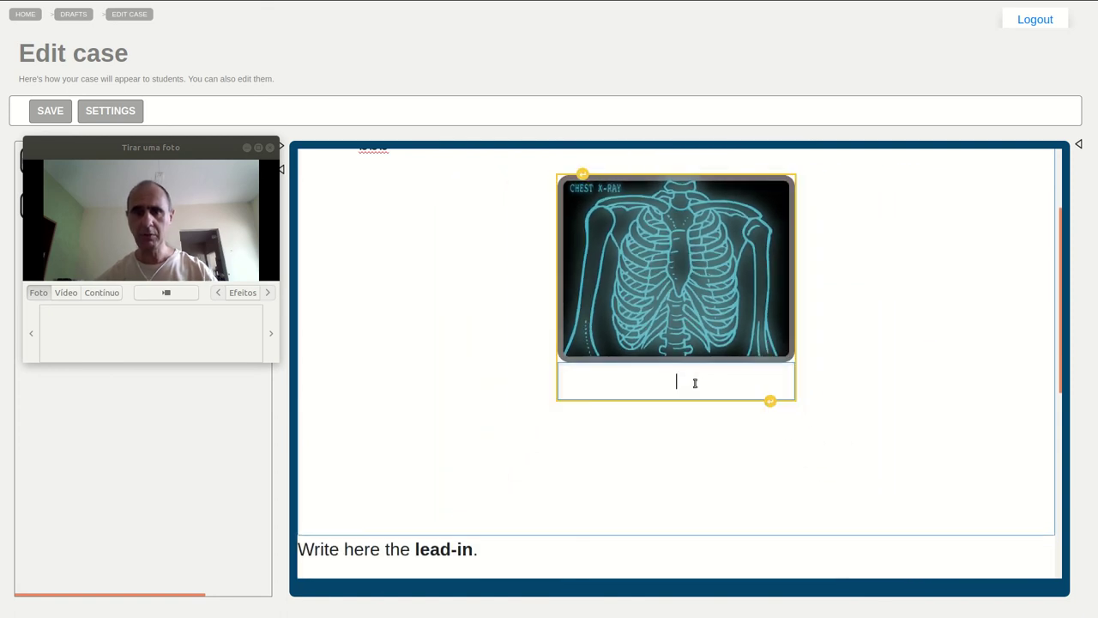
type("Raio X")
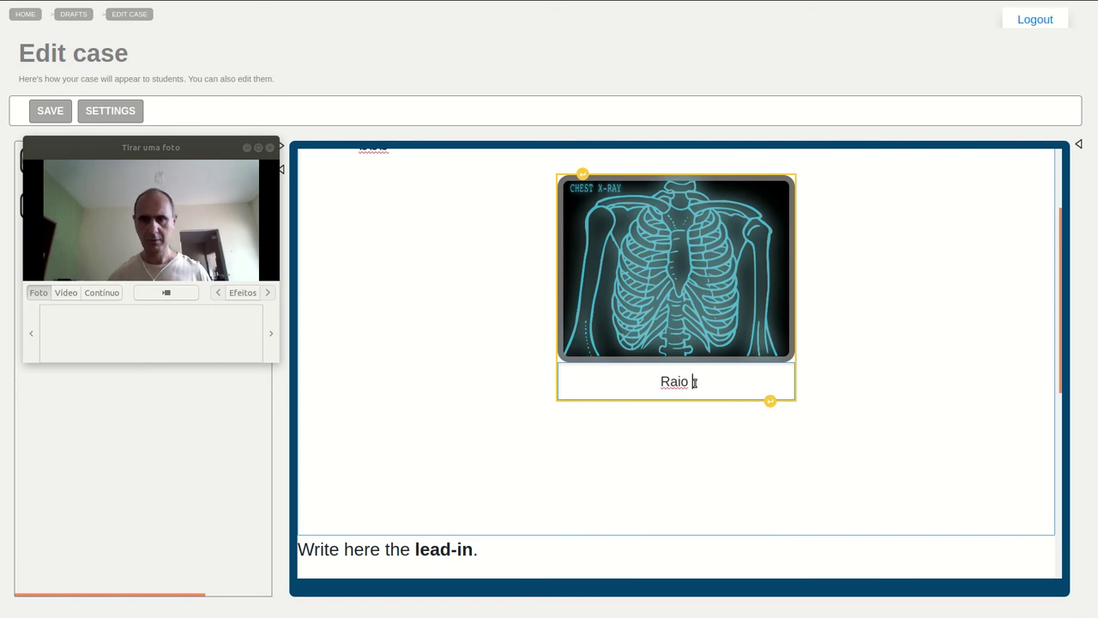
left_click(712, 468)
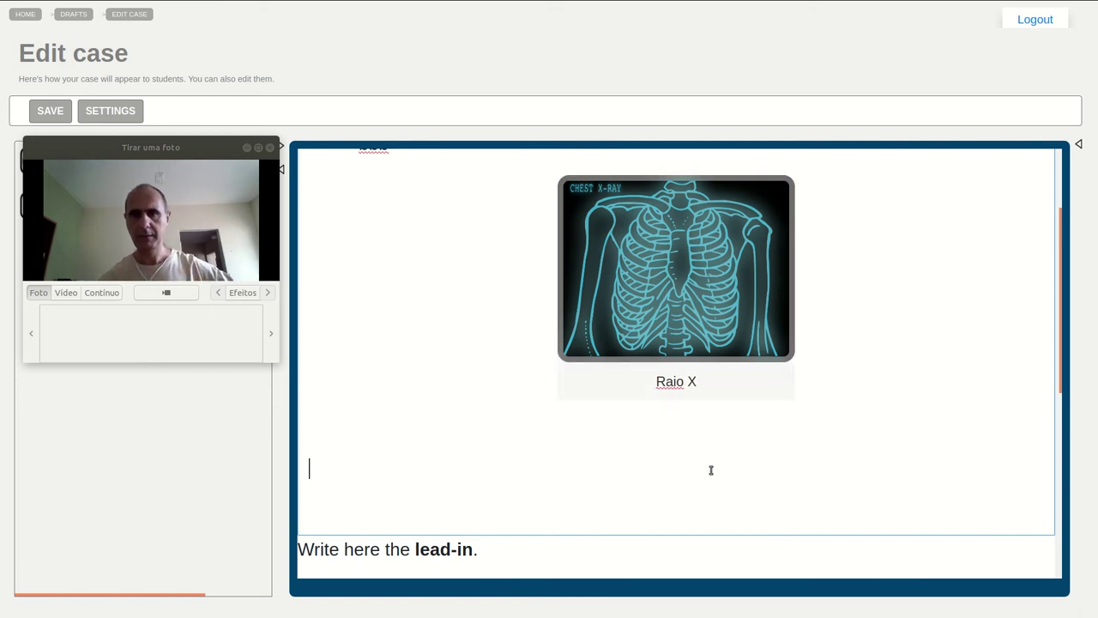
Step: Add an empty unindented paragraph between the list item "bbb" and the X-ray image
scroll(441, 323, "up", 3)
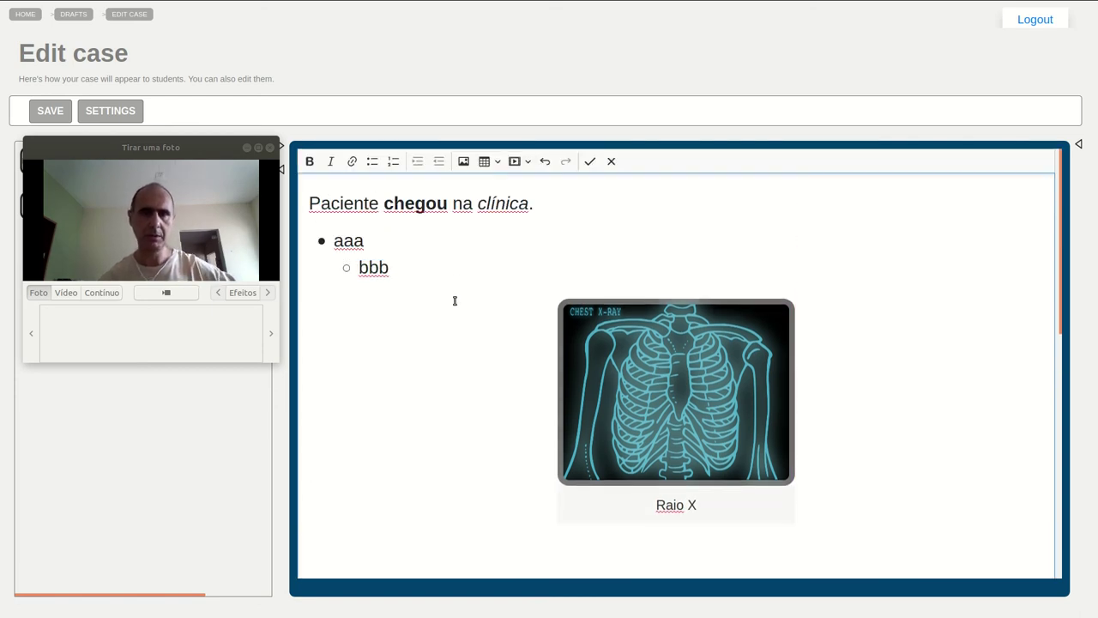
scroll(470, 249, "down", 2)
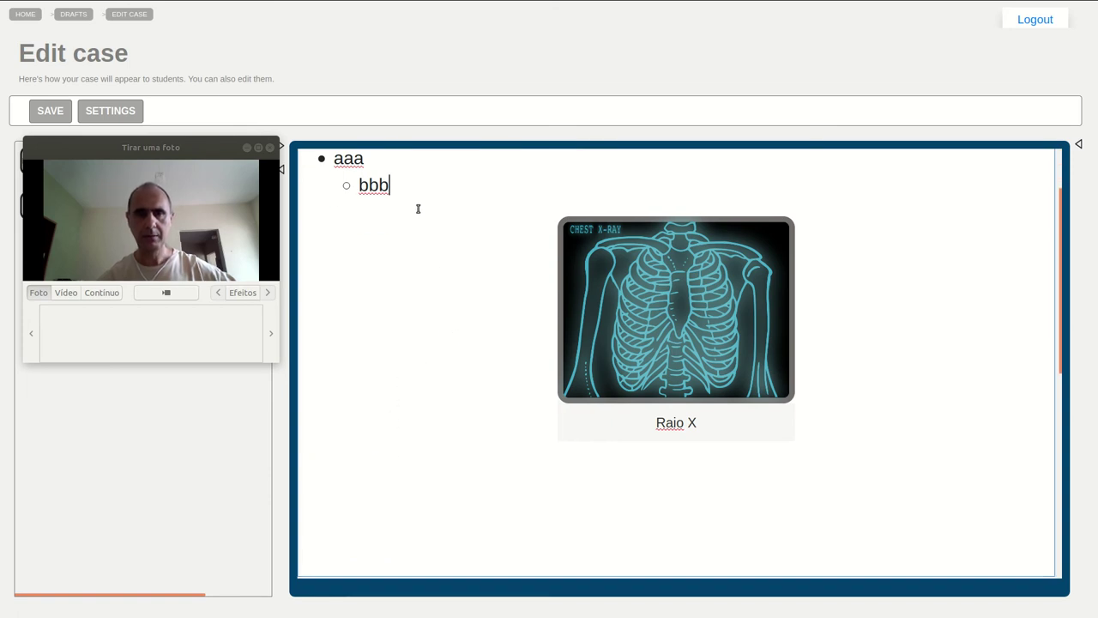
left_click(348, 211)
left_click(518, 185)
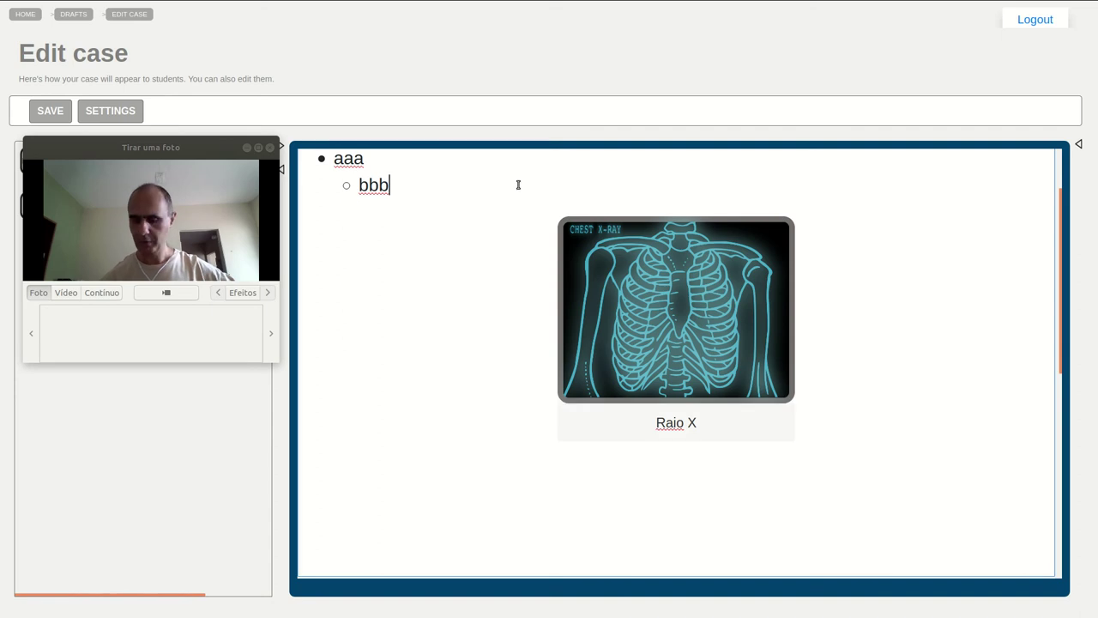
key("Return")
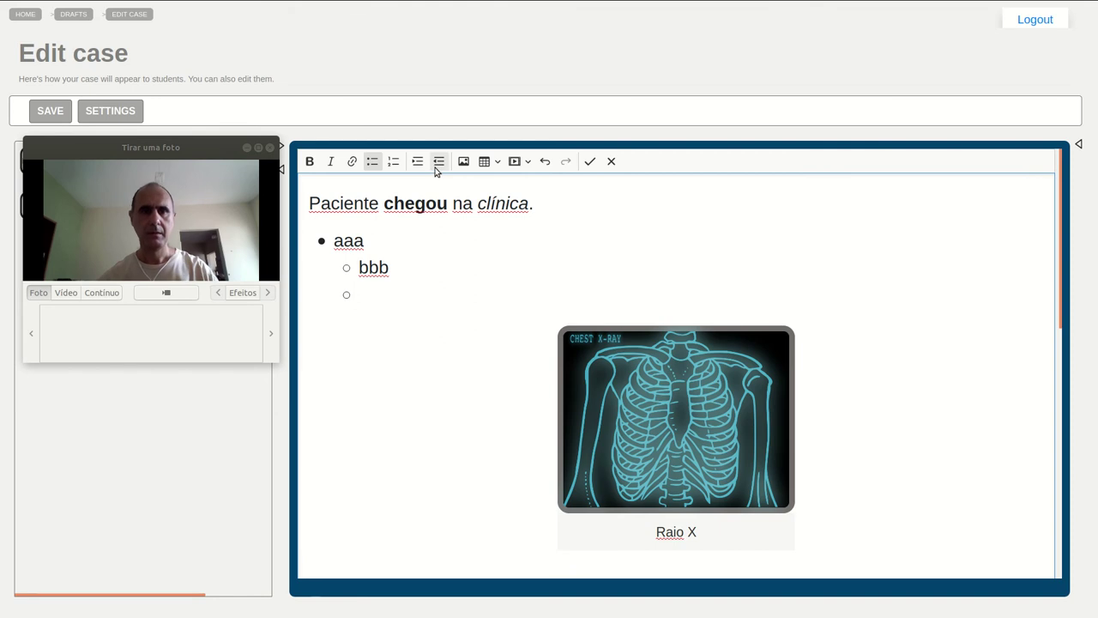
left_click(437, 162)
left_click(438, 162)
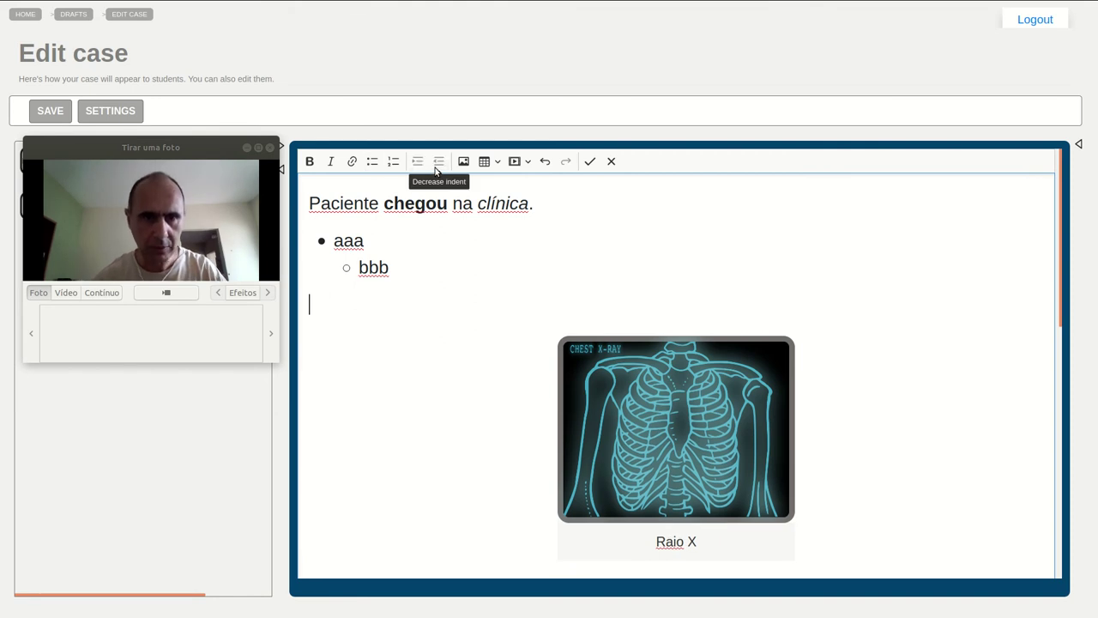
Step: Insert a 2 × 2 table in the empty paragraph and fill its first row with "aaa" and "bbb"
left_click(497, 163)
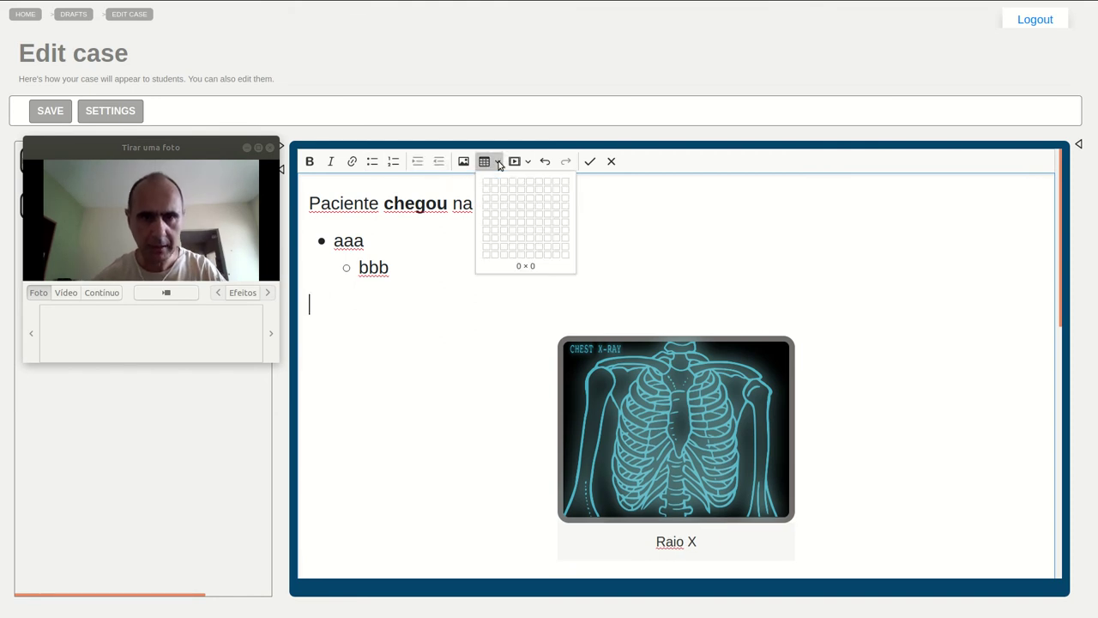
left_click(495, 191)
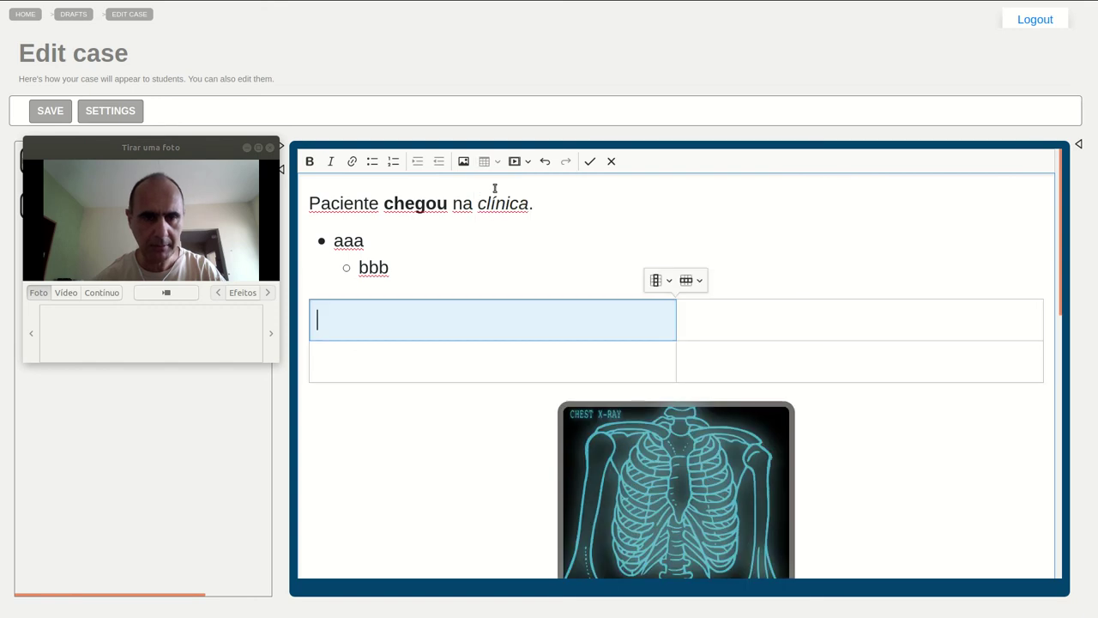
type("aaa")
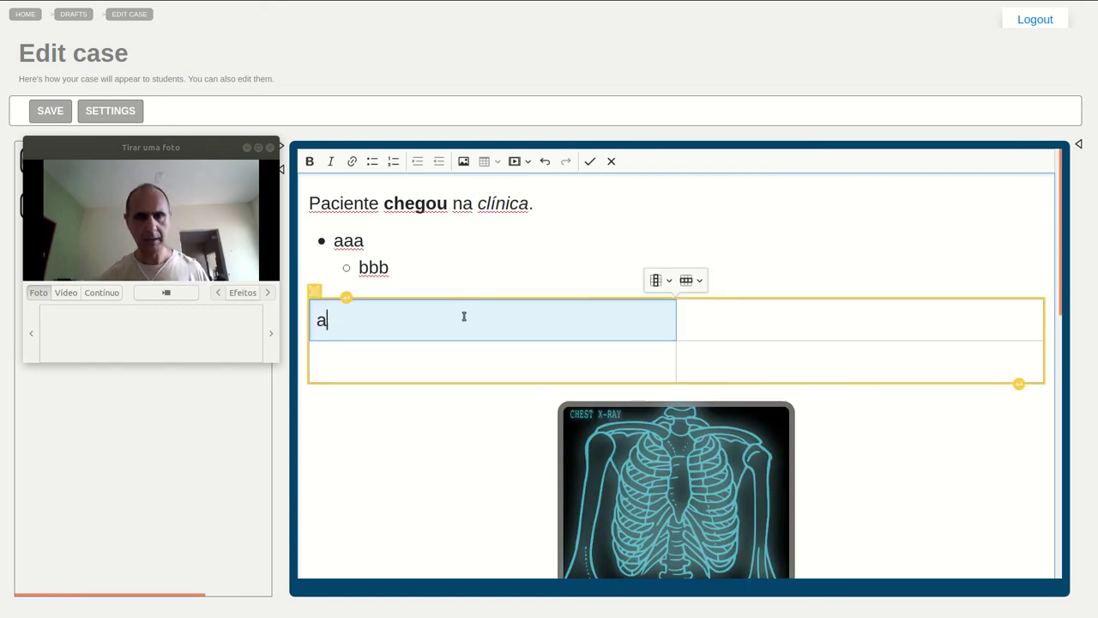
left_click(826, 323)
type("bbb")
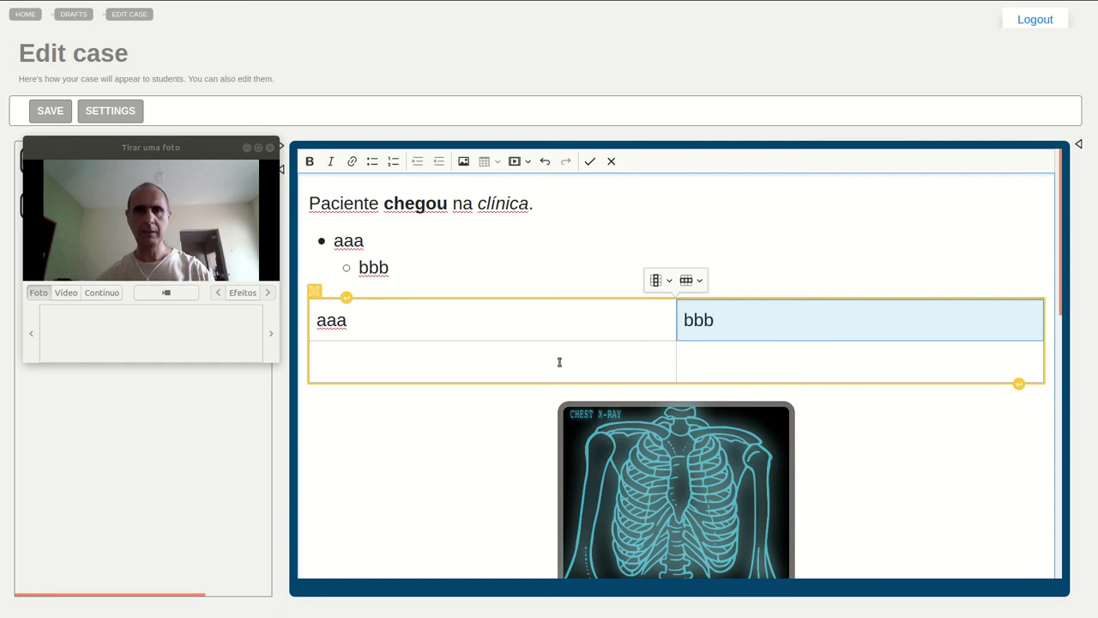
Step: Insert a new column to the right of the table's first column
left_click(559, 362)
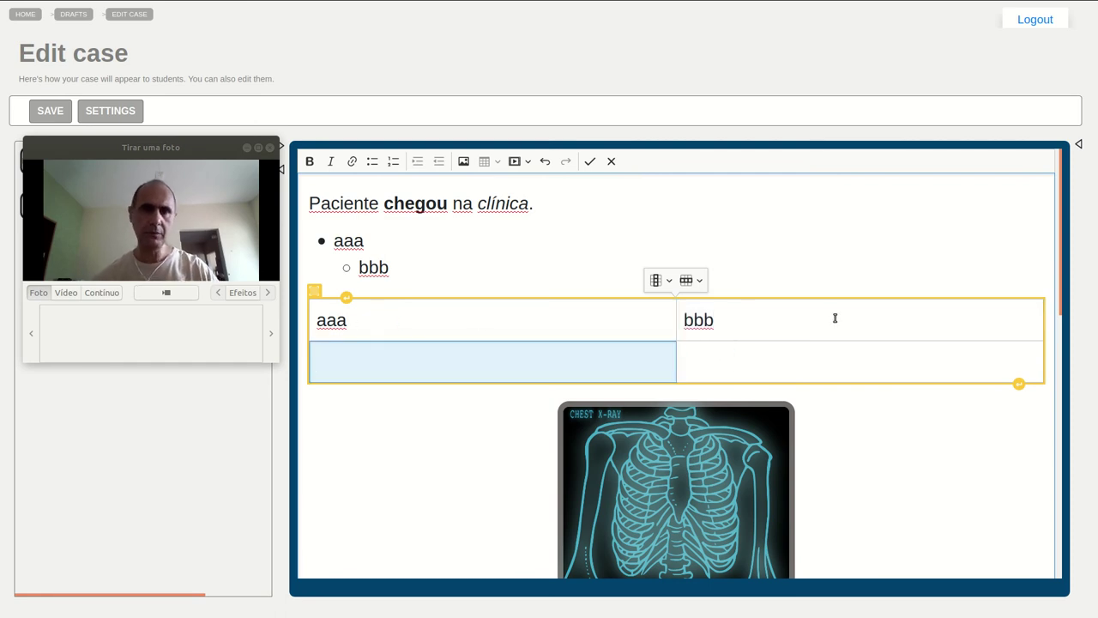
left_click_drag(318, 321, 824, 325)
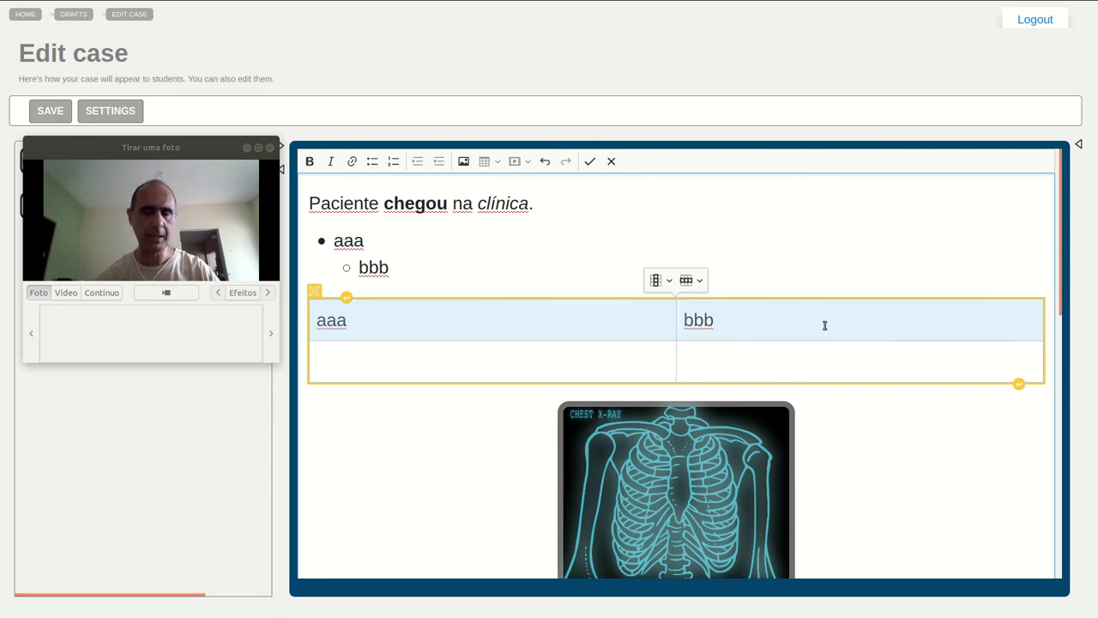
left_click(596, 354)
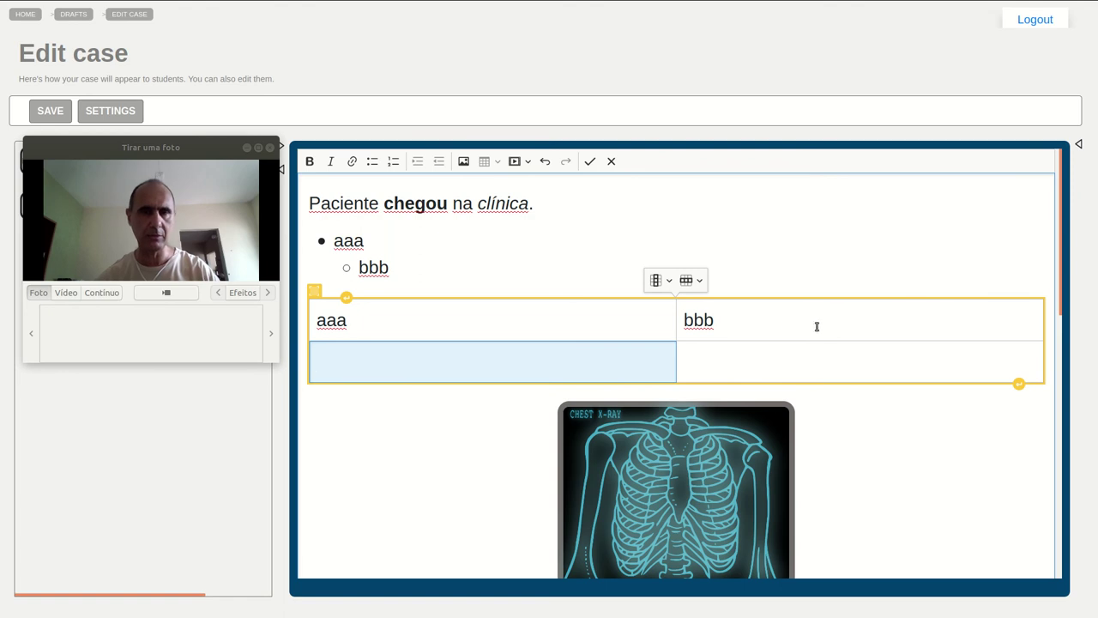
left_click(668, 280)
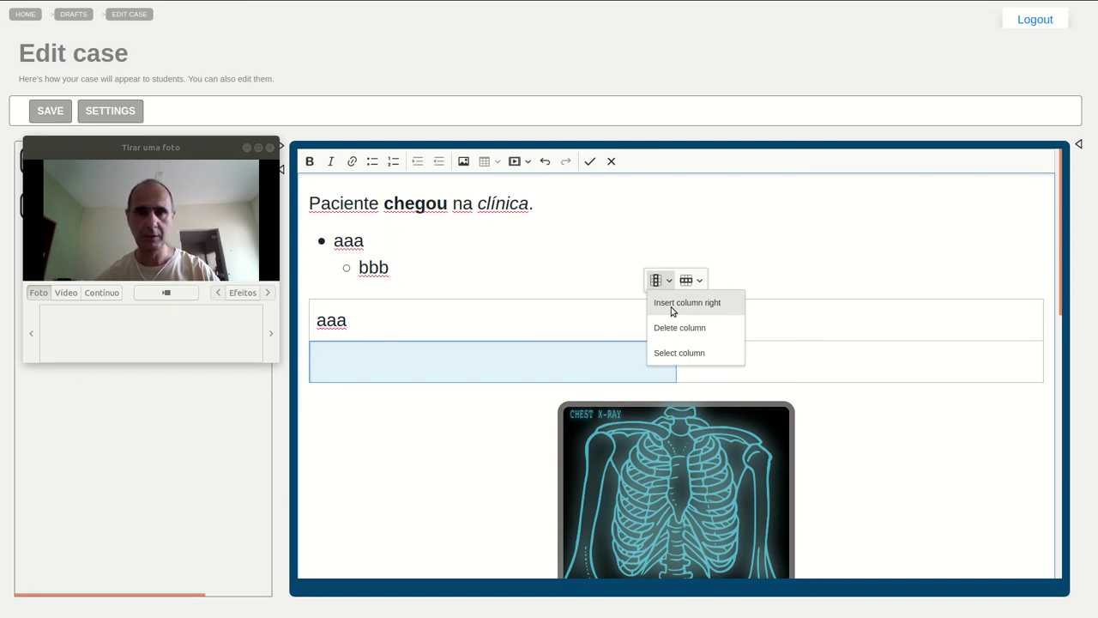
left_click(673, 305)
left_click(671, 322)
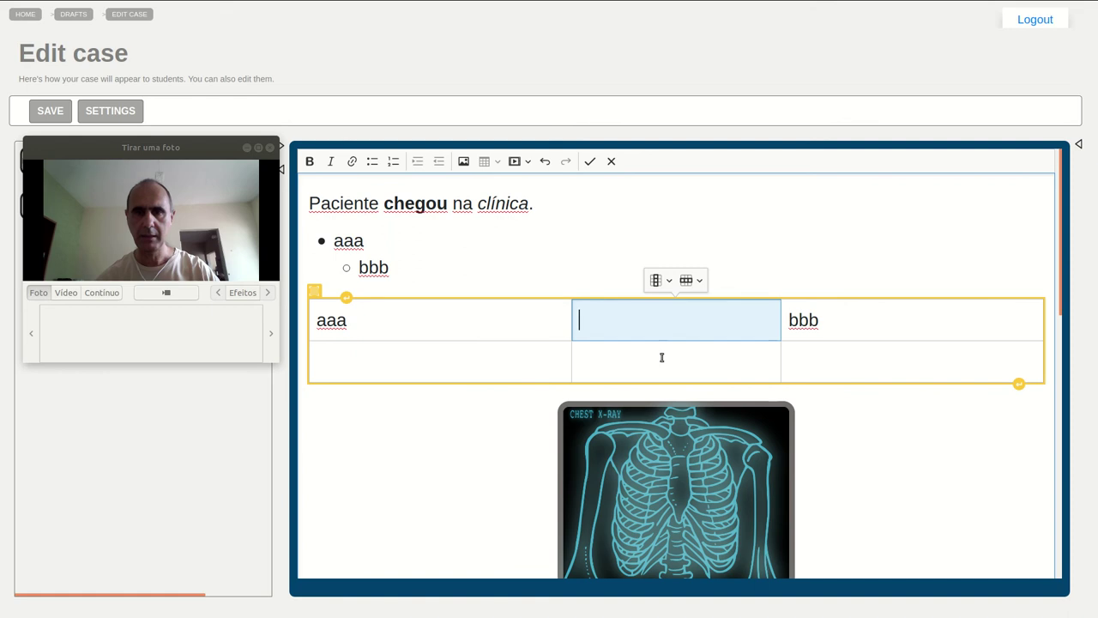
left_click(404, 374)
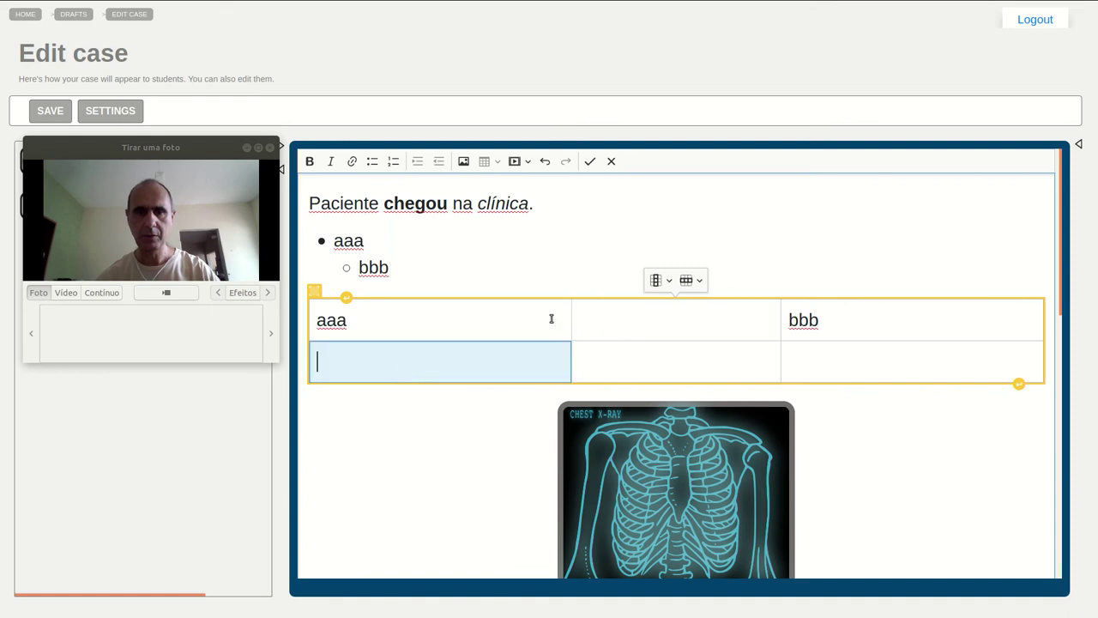
left_click(669, 284)
left_click(698, 284)
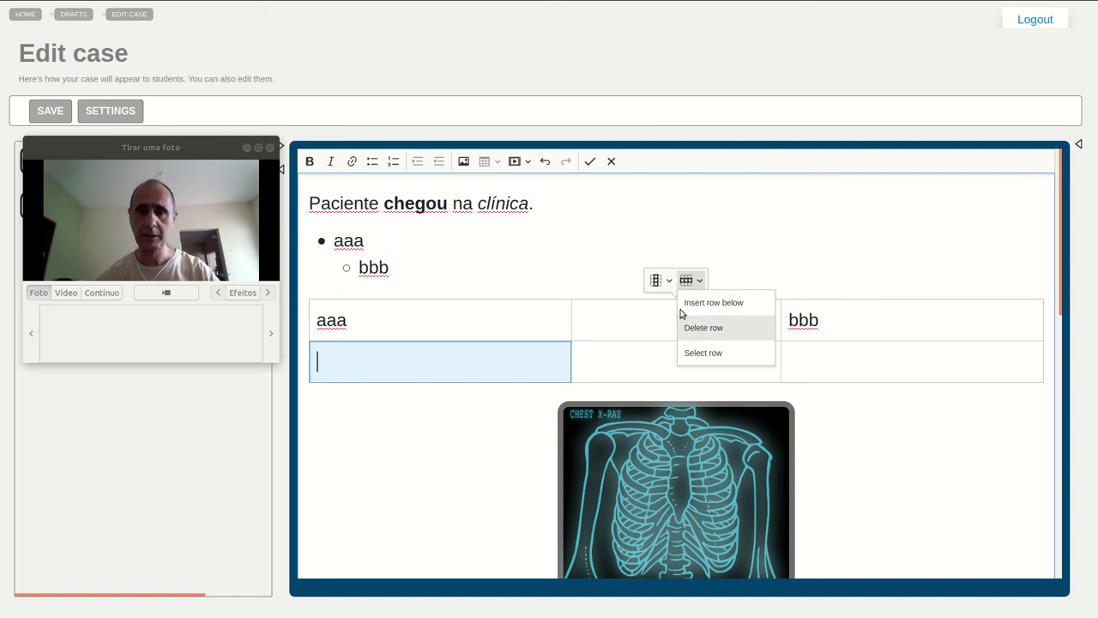
left_click(658, 279)
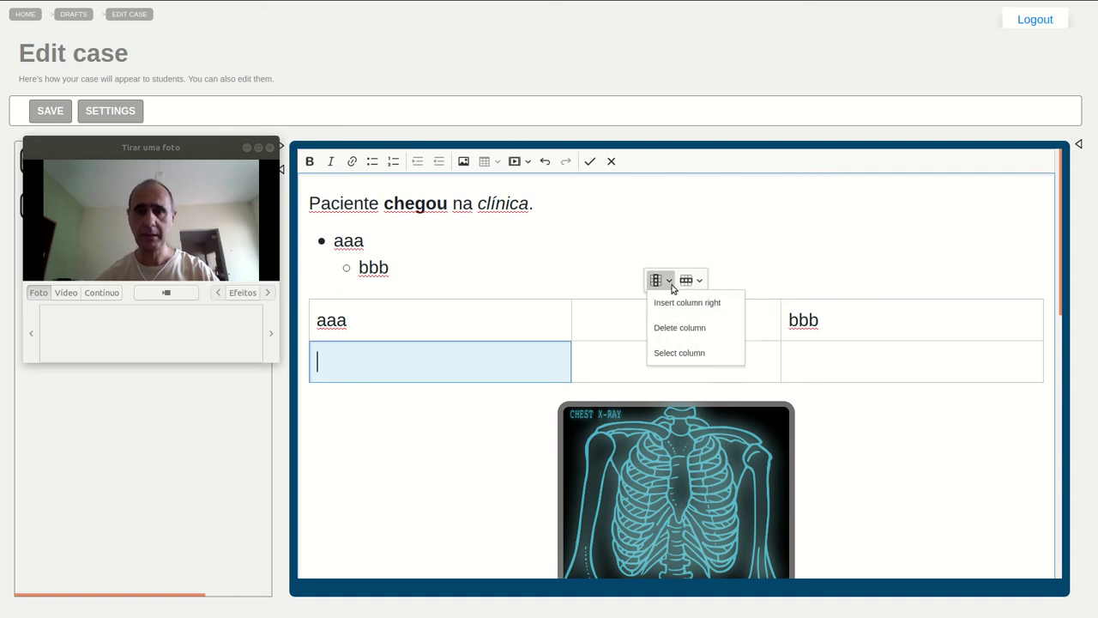
left_click(605, 282)
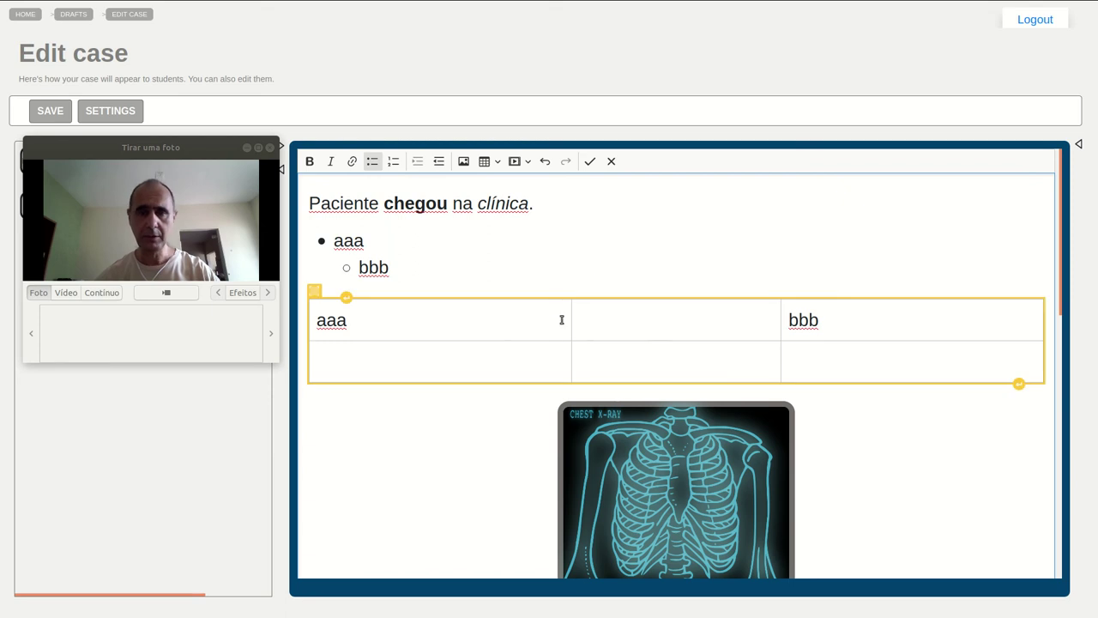
Step: Enter "ccc" in the first row's middle cell and fill the second row with "hhh", "xxx" and "yyy"
left_click(676, 329)
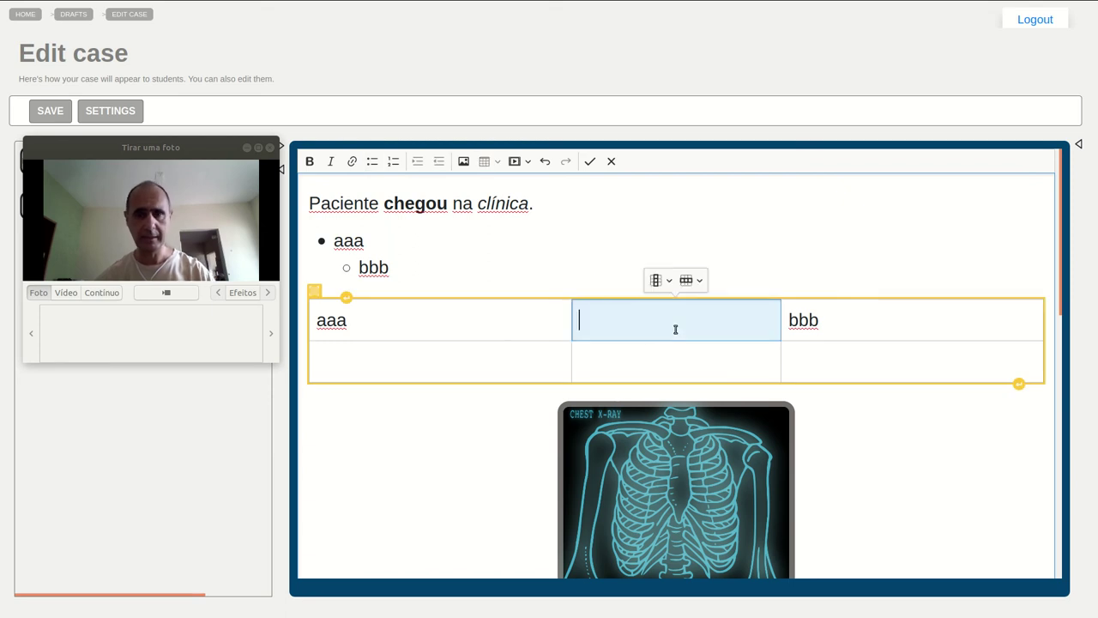
type("ccc")
left_click(499, 363)
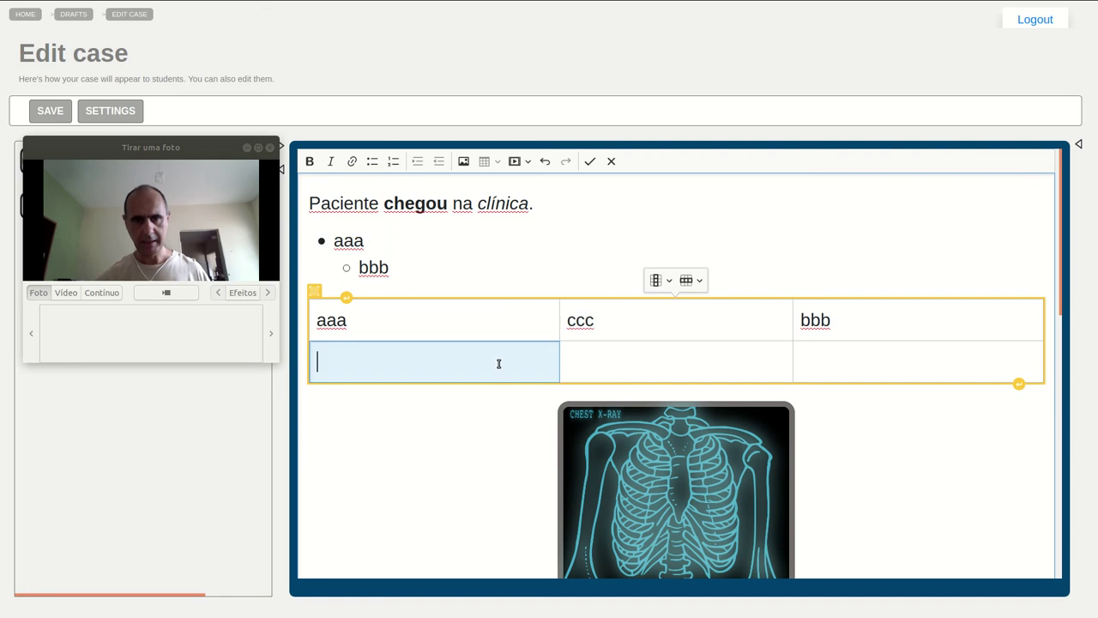
type("hhh")
left_click(636, 360)
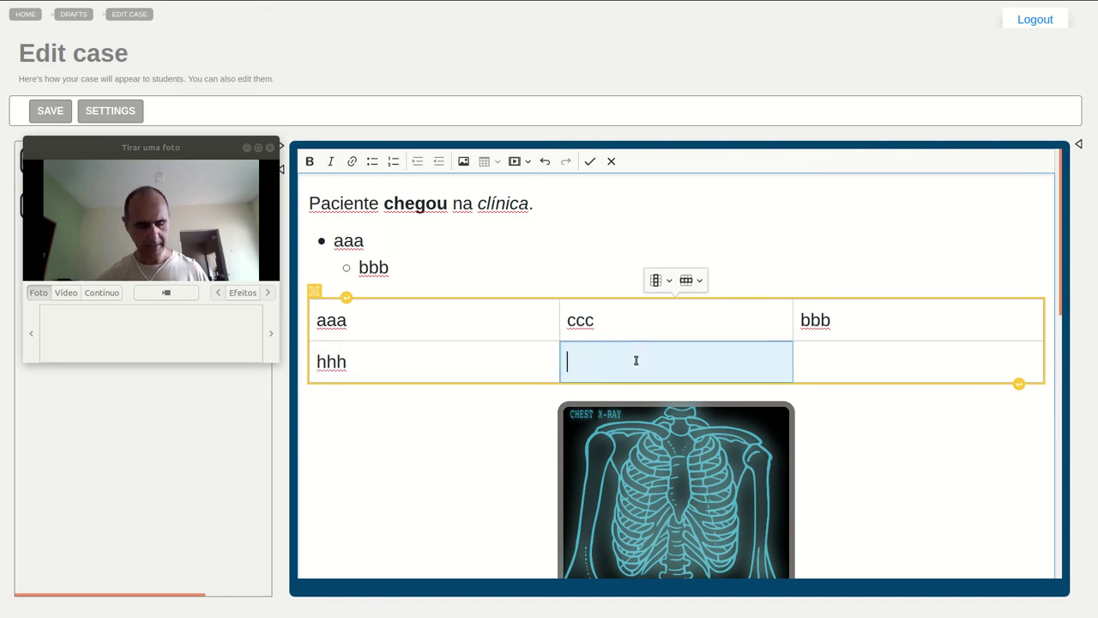
type("xxx")
left_click(876, 365)
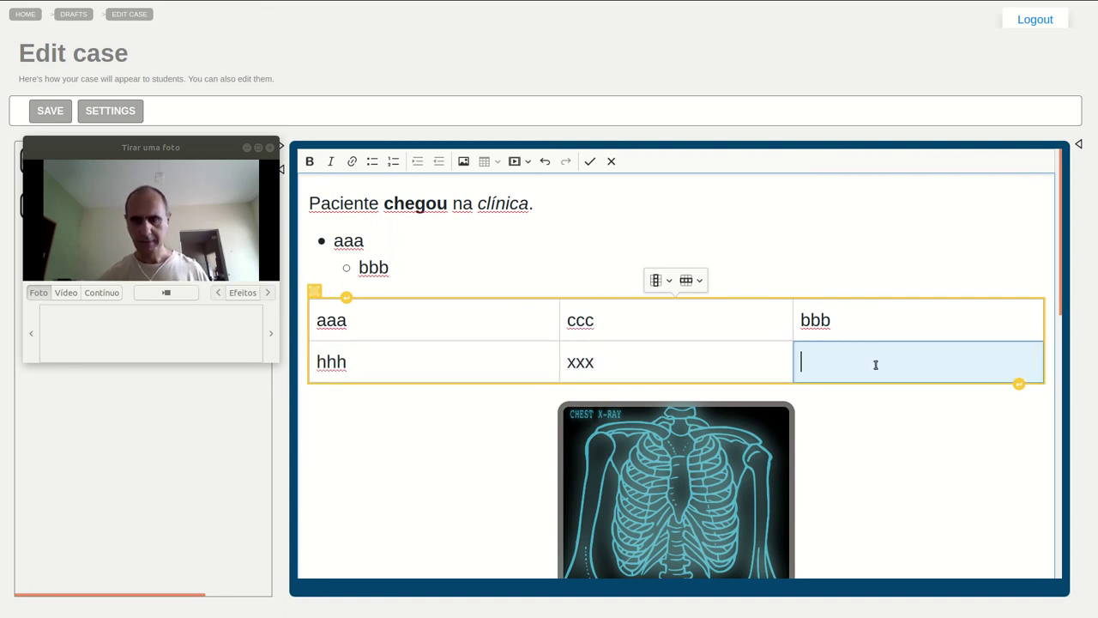
type("yyy")
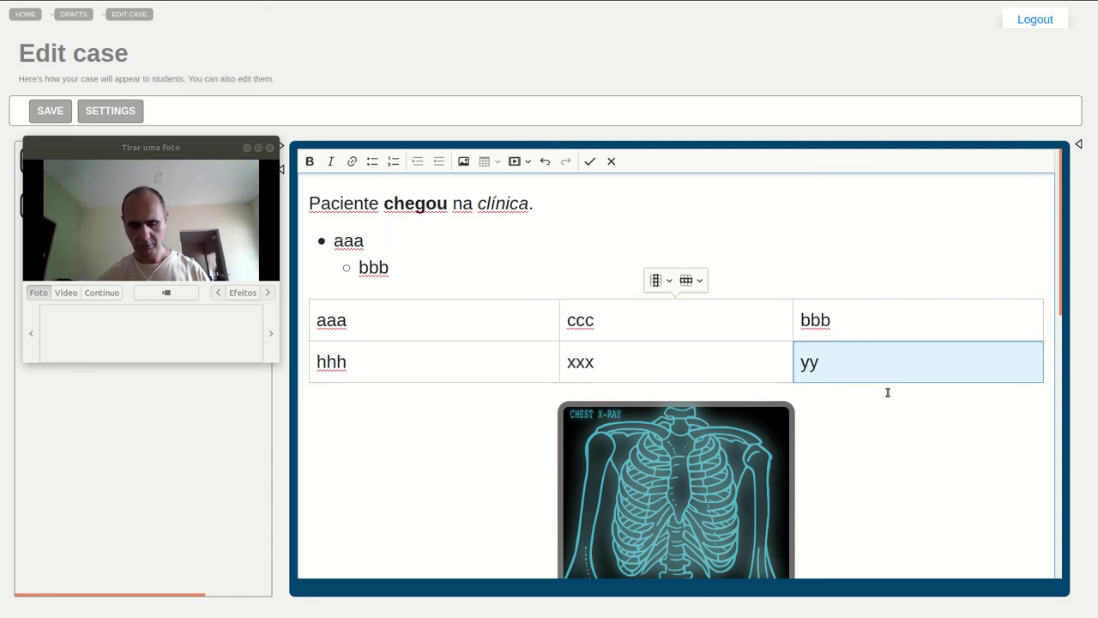
Step: Confirm the edits made to the case stem containing the styled text, list, table and X-ray image
left_click(875, 406)
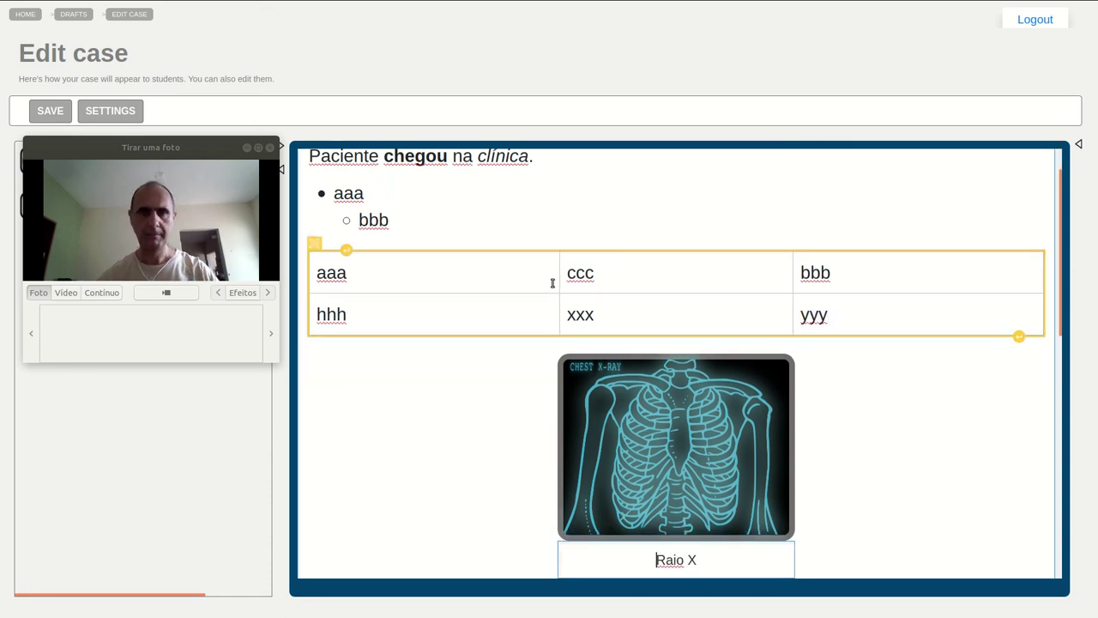
scroll(556, 281, "up", 1)
left_click(554, 211)
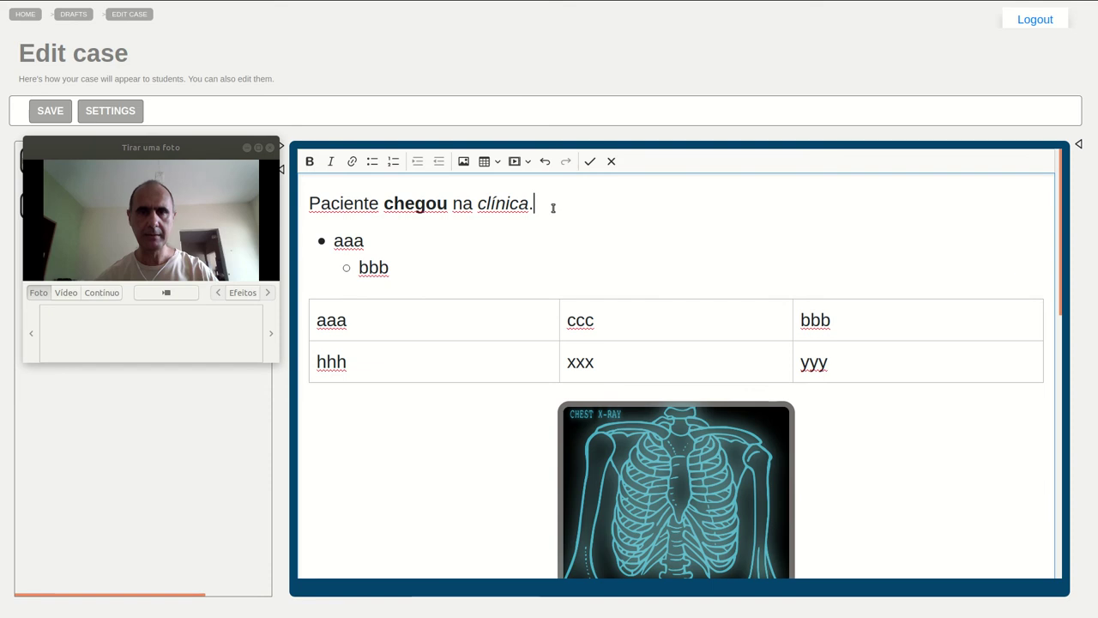
left_click(526, 164)
left_click(526, 164)
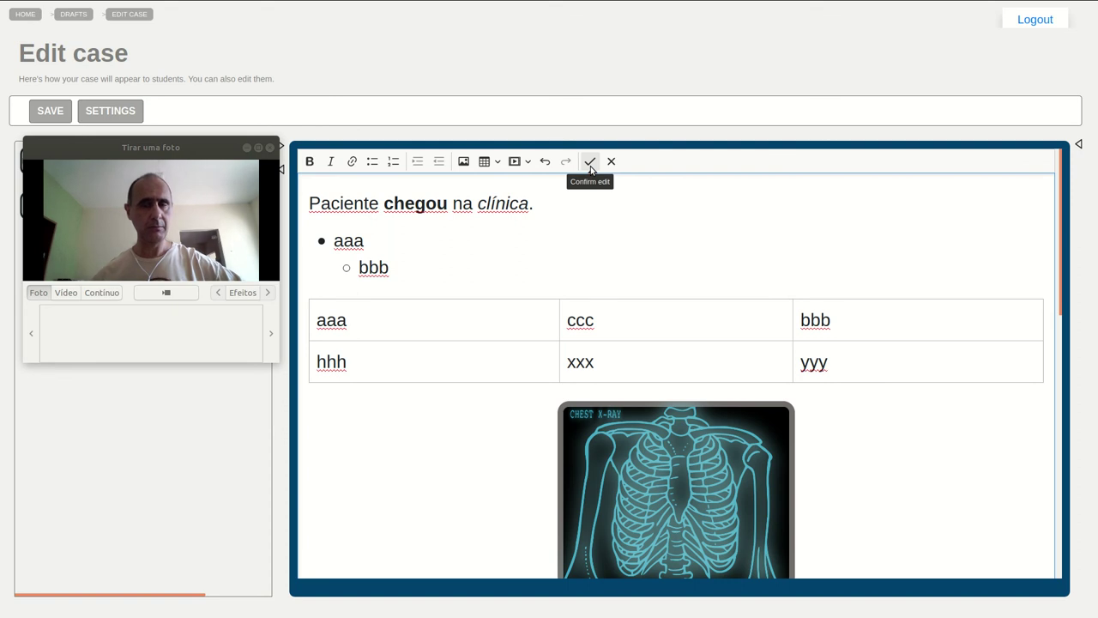
scroll(617, 243, "down", 5)
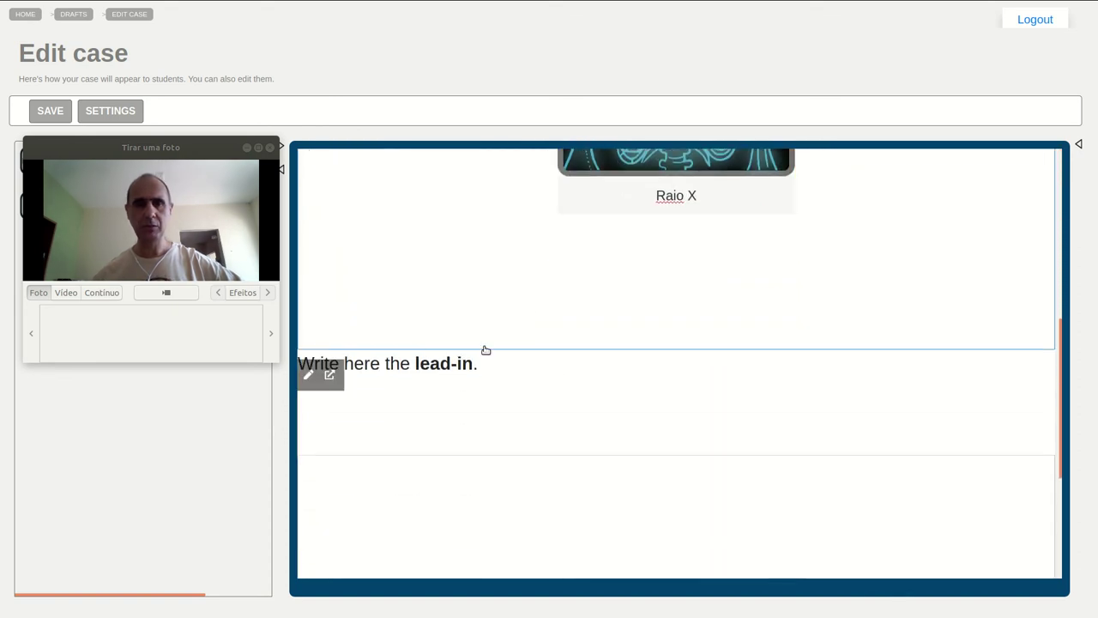
scroll(537, 304, "up", 4)
scroll(537, 305, "up", 3)
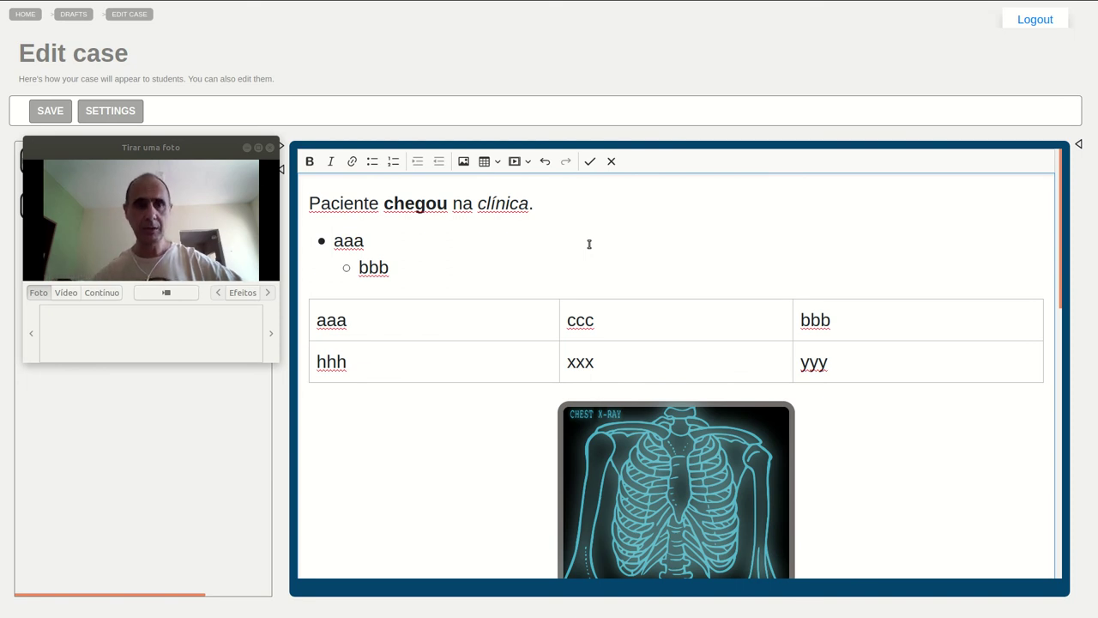
left_click(588, 167)
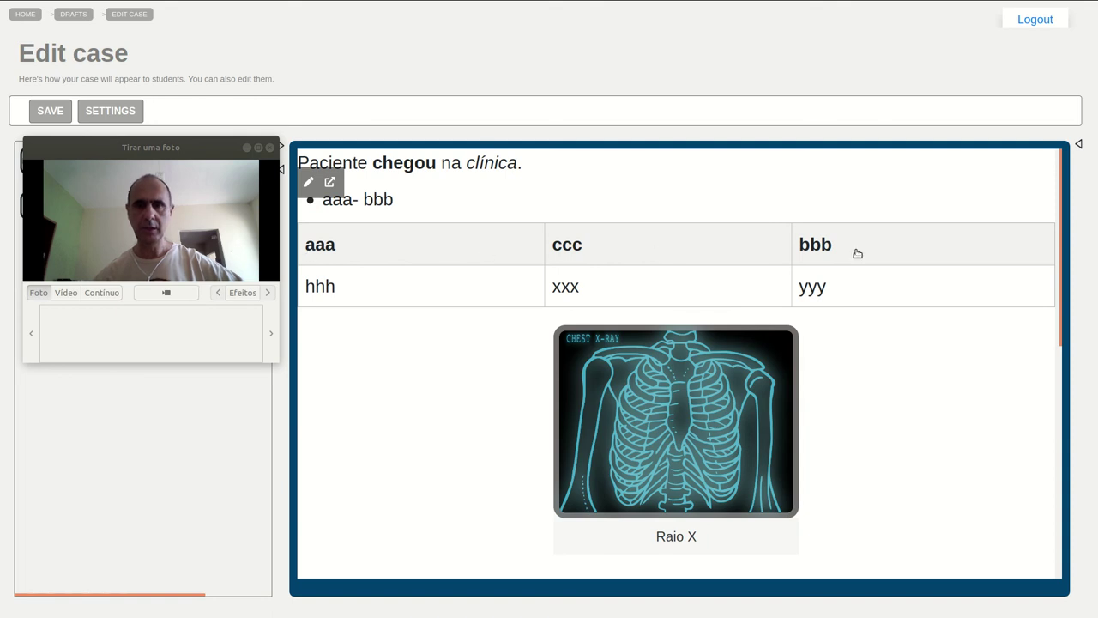
Step: Review the rendered Presentation content down to the lead-in and answer area, and save the case
scroll(489, 323, "down", 2)
scroll(489, 322, "down", 3)
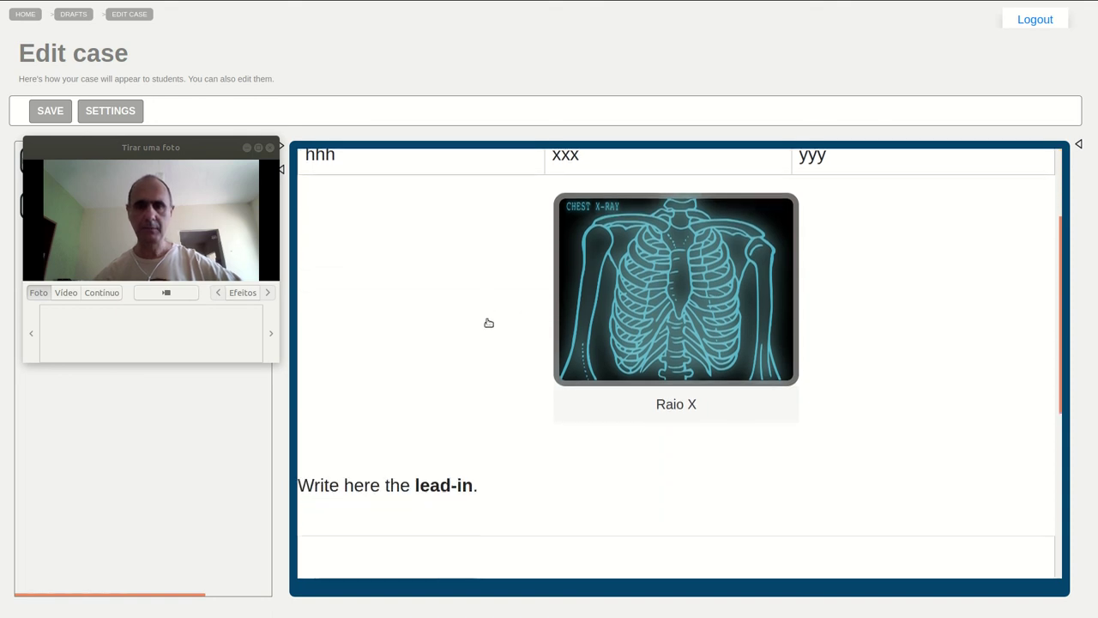
scroll(453, 283, "down", 2)
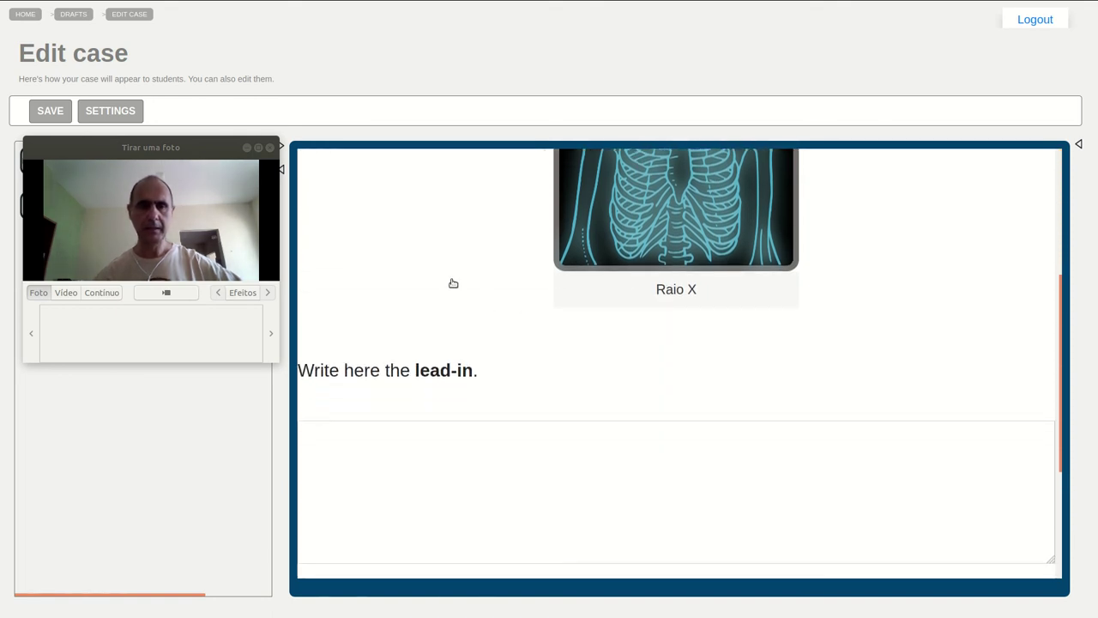
scroll(420, 387, "down", 1)
mouse_move(309, 341)
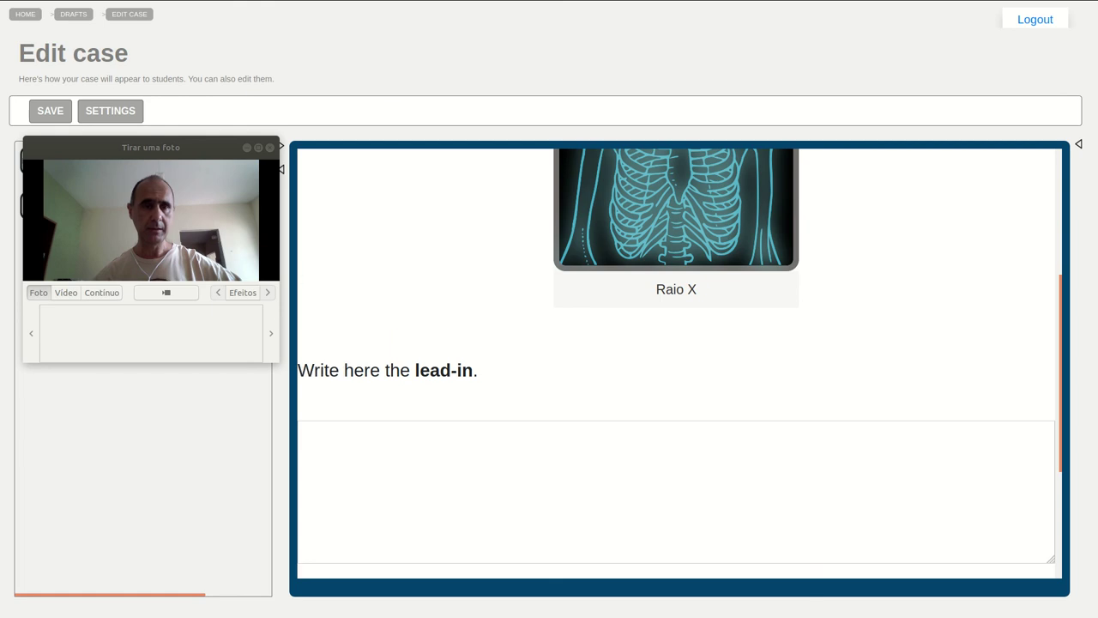
left_click_drag(164, 143, 356, 96)
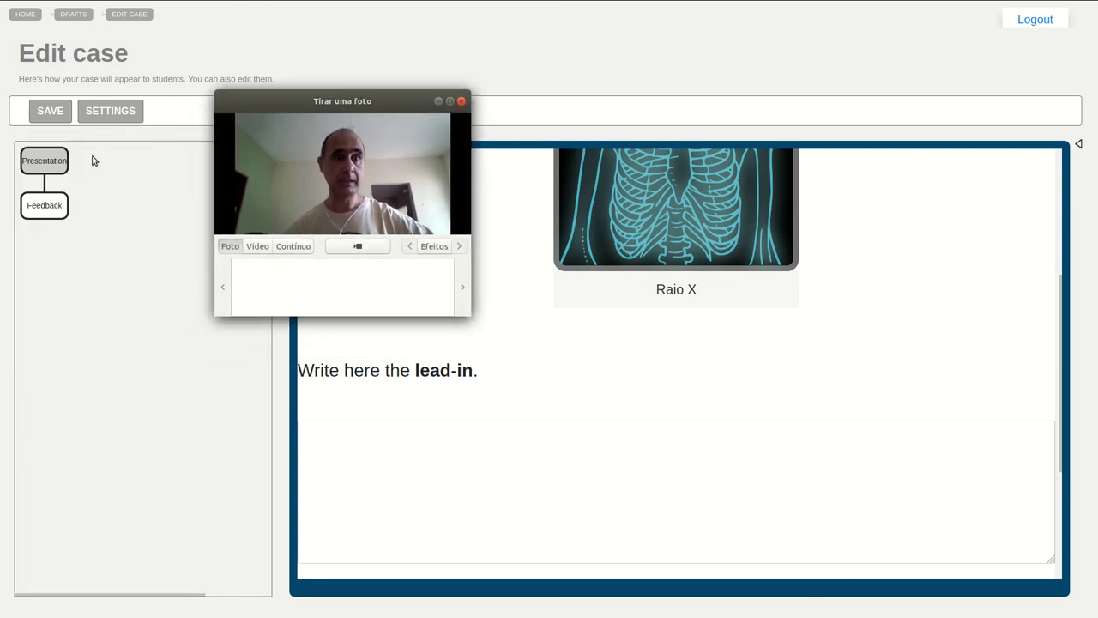
left_click(48, 112)
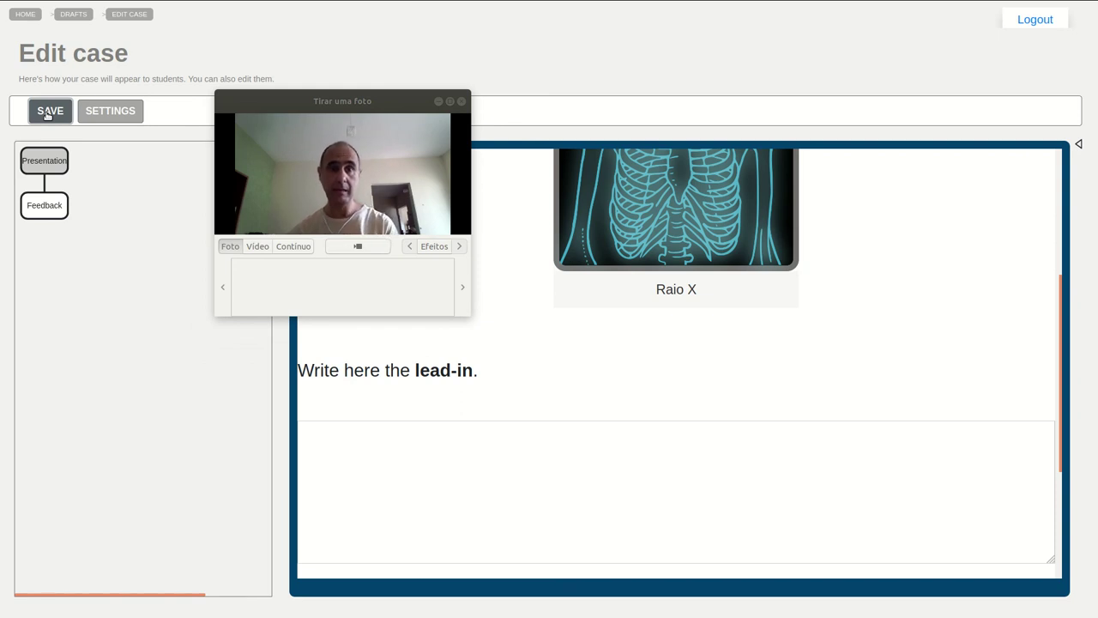
Step: Replace the "Enter References" list item on the Feedback node with "Minha referência"
scroll(542, 272, "up", 3)
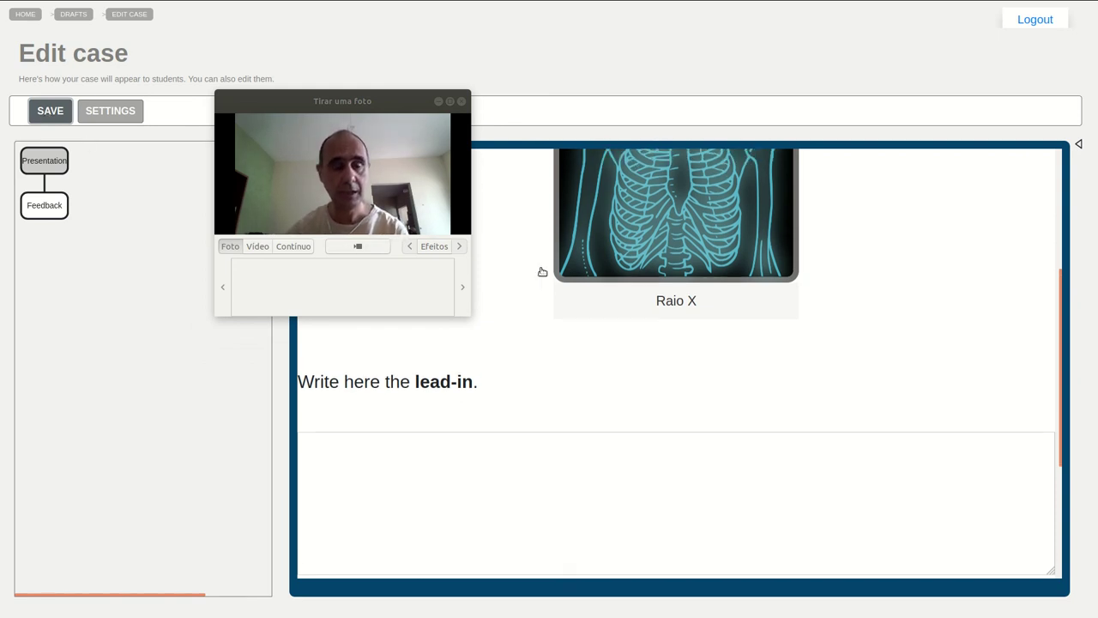
scroll(542, 272, "up", 2)
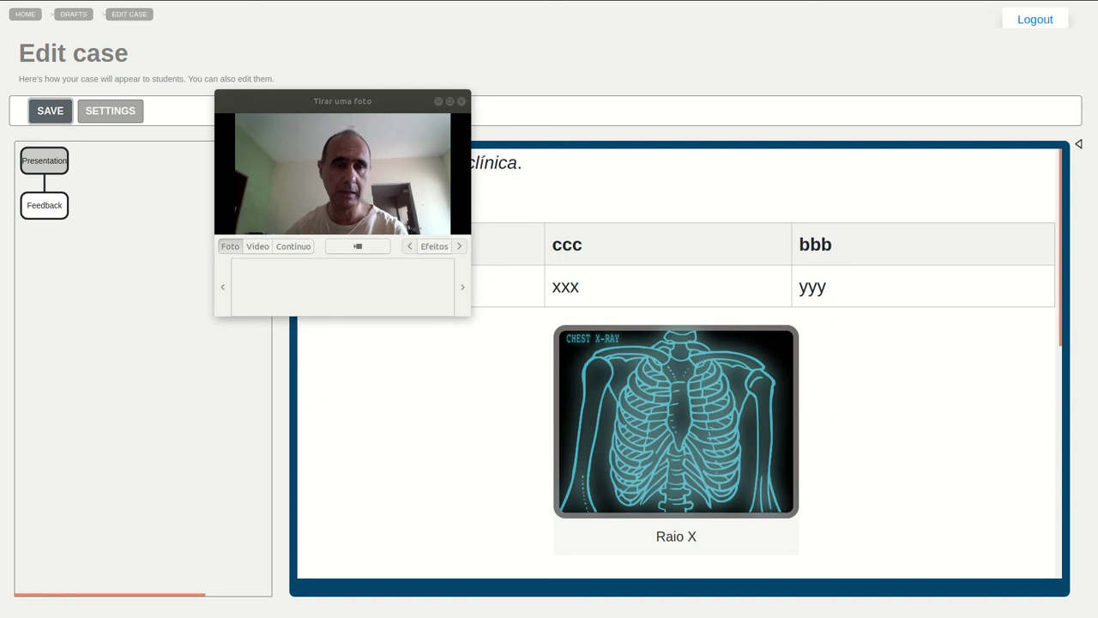
left_click(45, 207)
left_click_drag(362, 103, 154, 172)
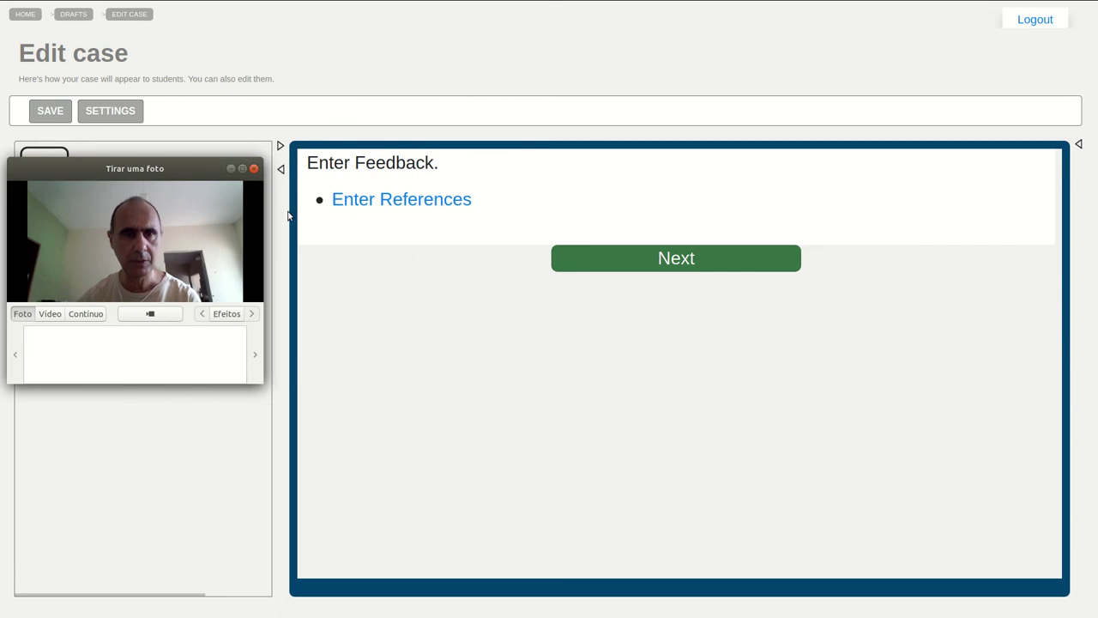
mouse_move(318, 213)
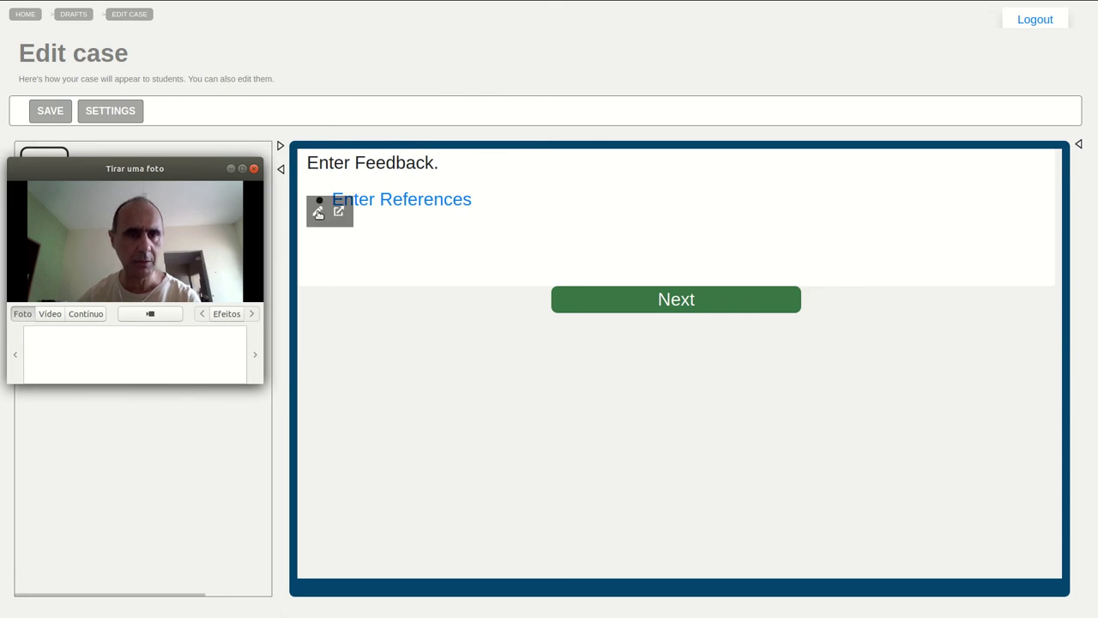
left_click(317, 213)
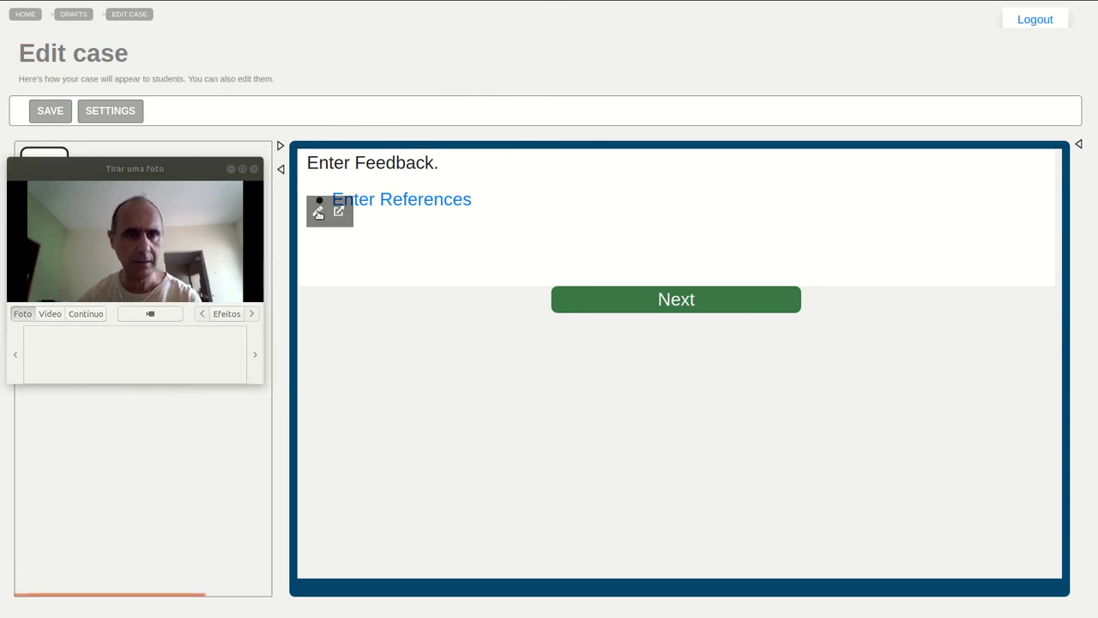
left_click(340, 242)
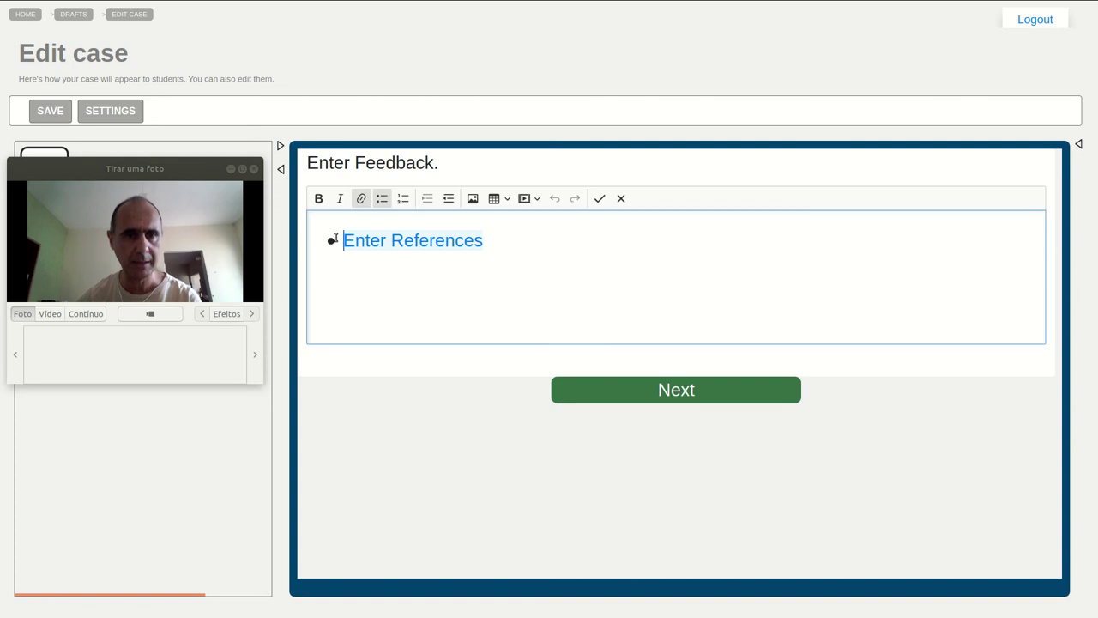
key("ctrl+a")
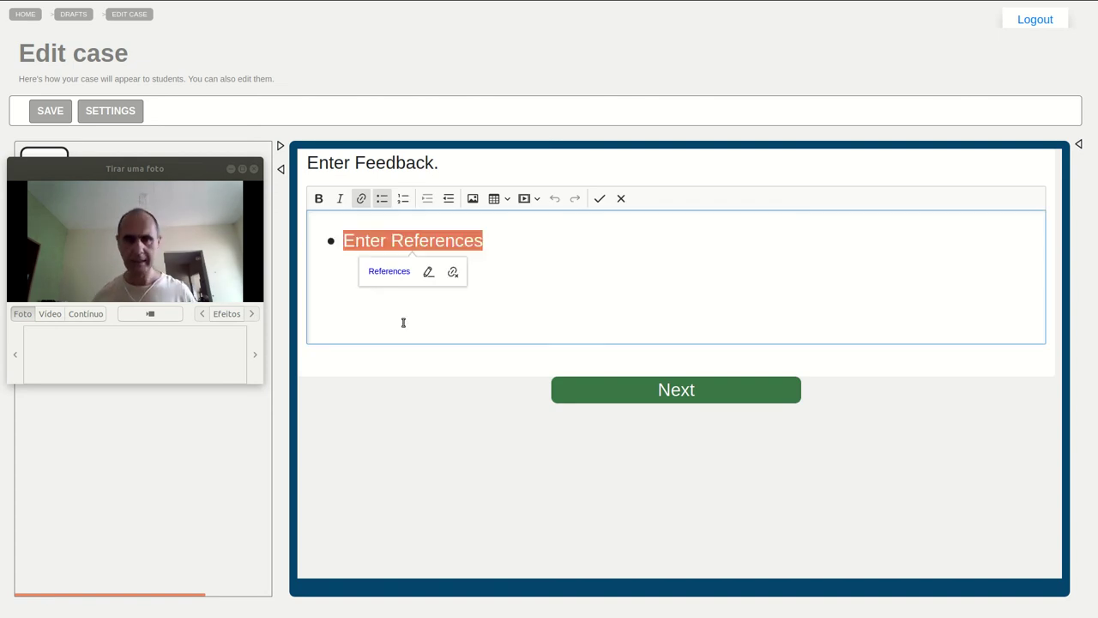
key("BackSpace")
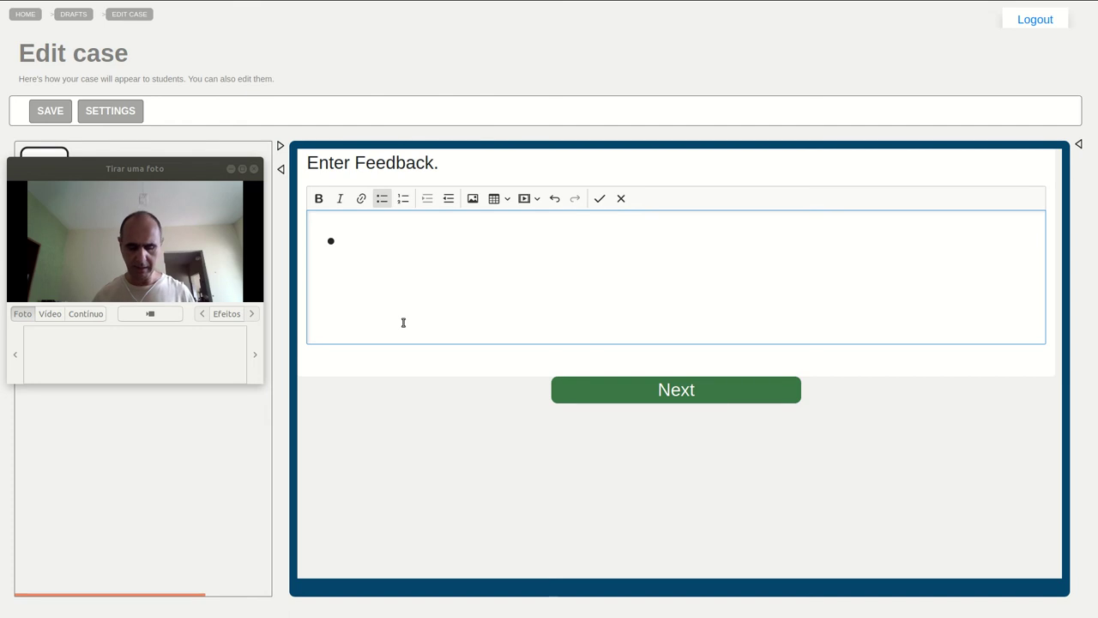
type("ha refer")
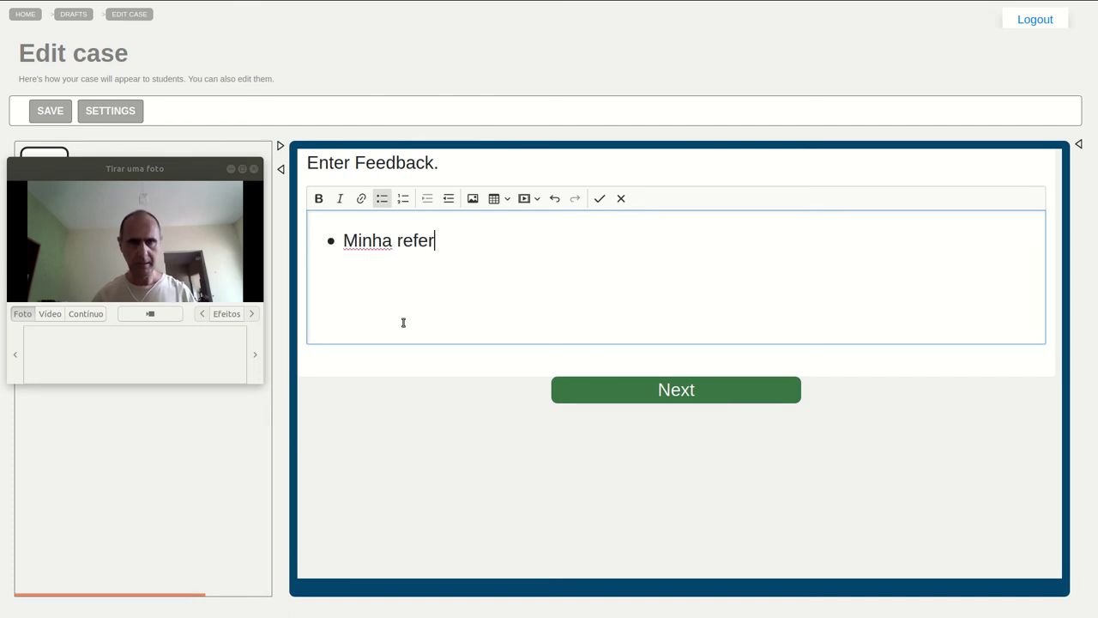
type("ência")
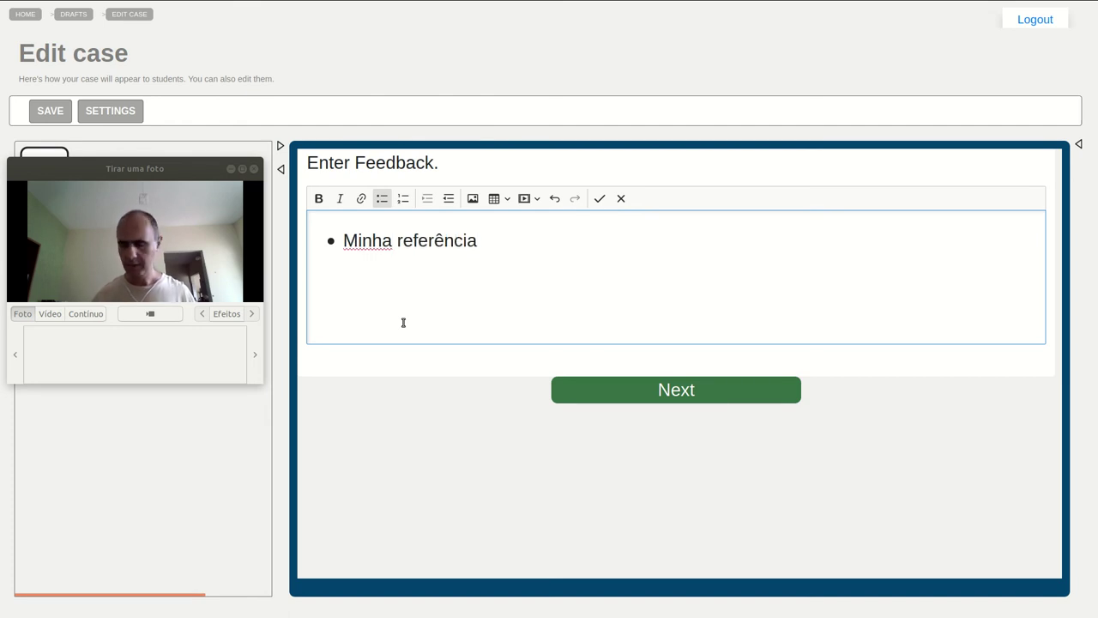
key("ctrl+a")
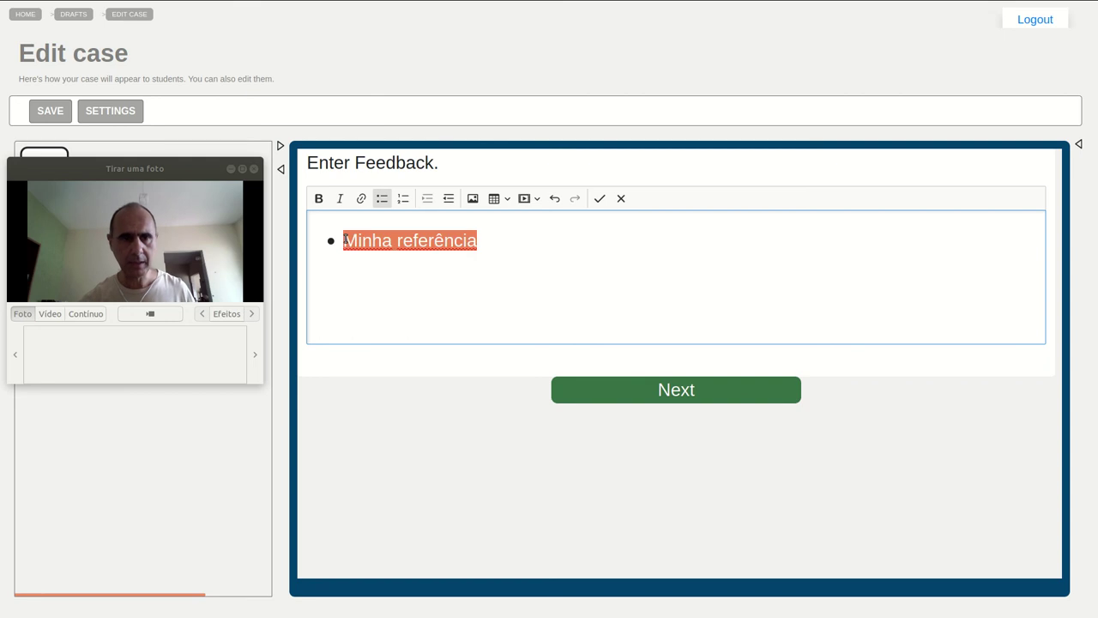
left_click(361, 198)
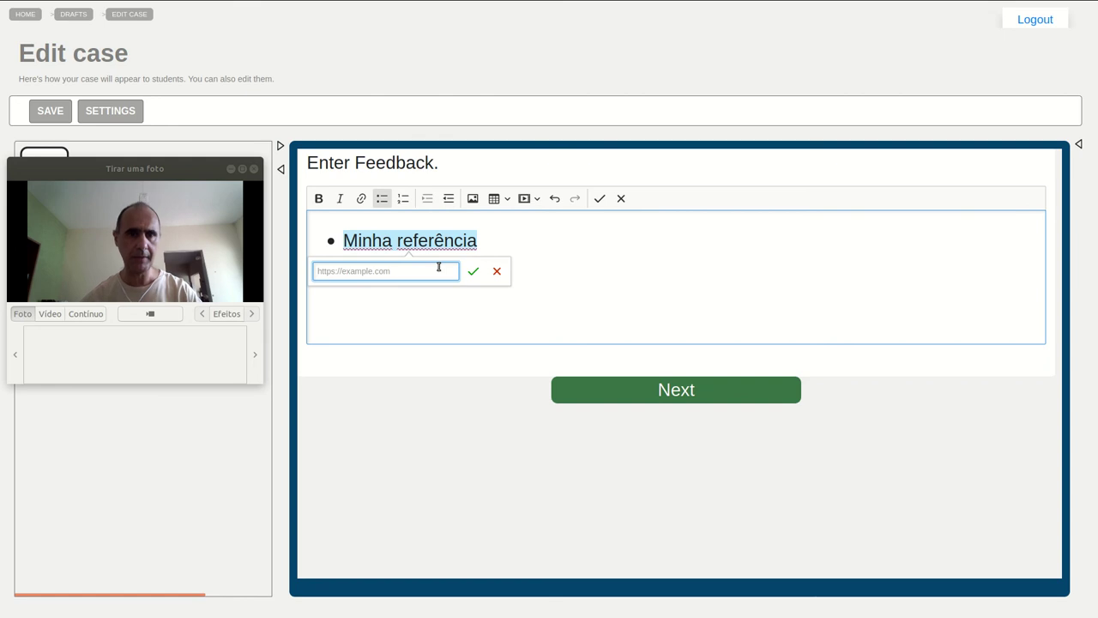
type("http://www.pagina.com")
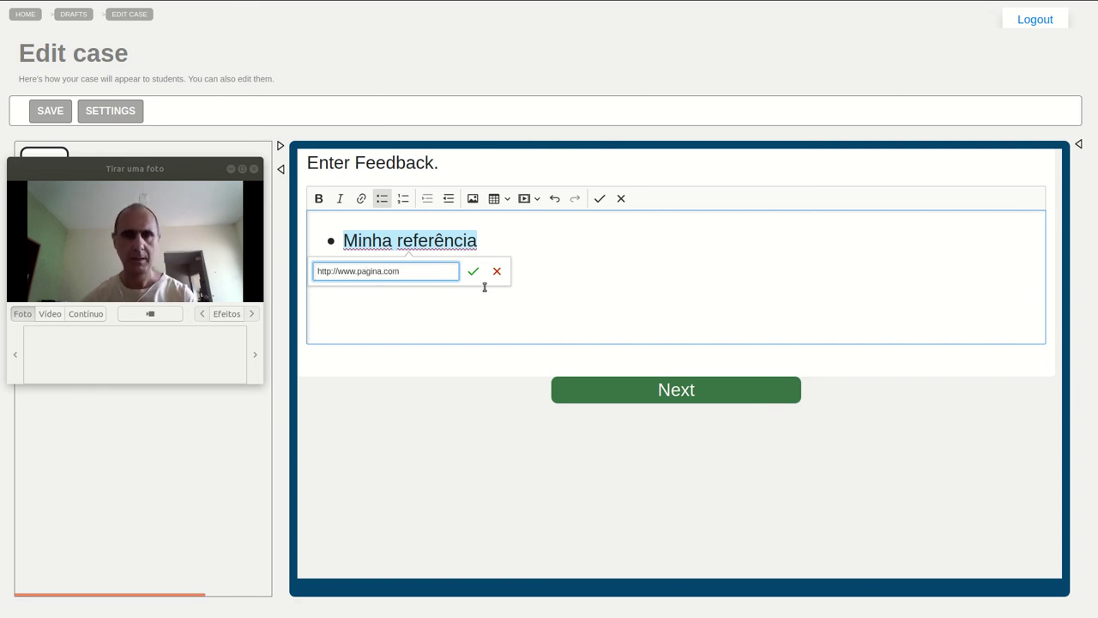
left_click(473, 271)
left_click(516, 286)
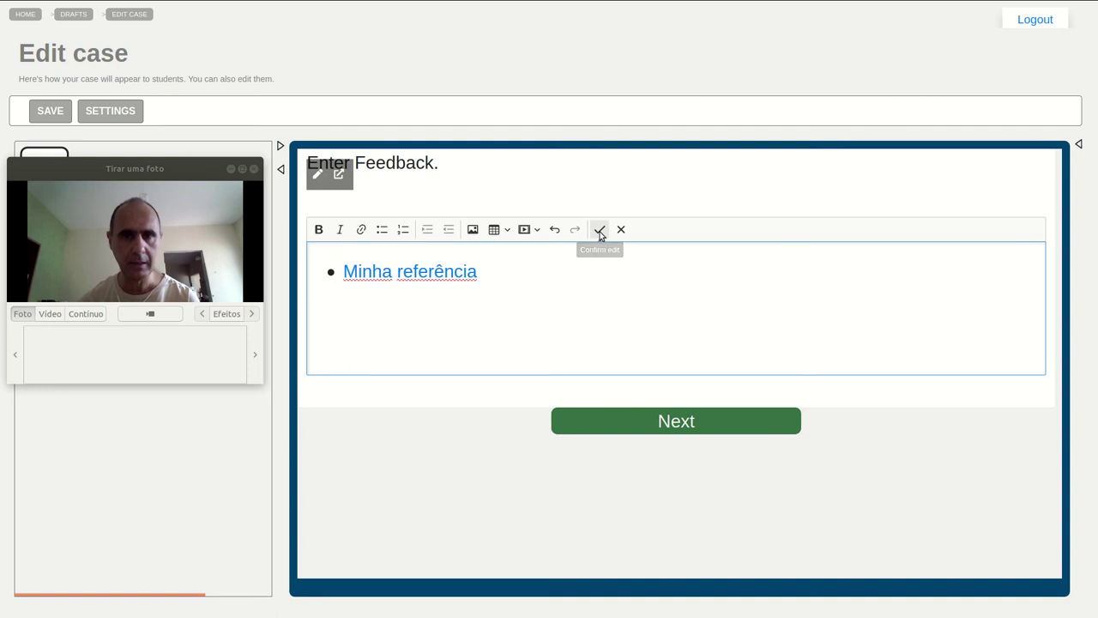
left_click(600, 231)
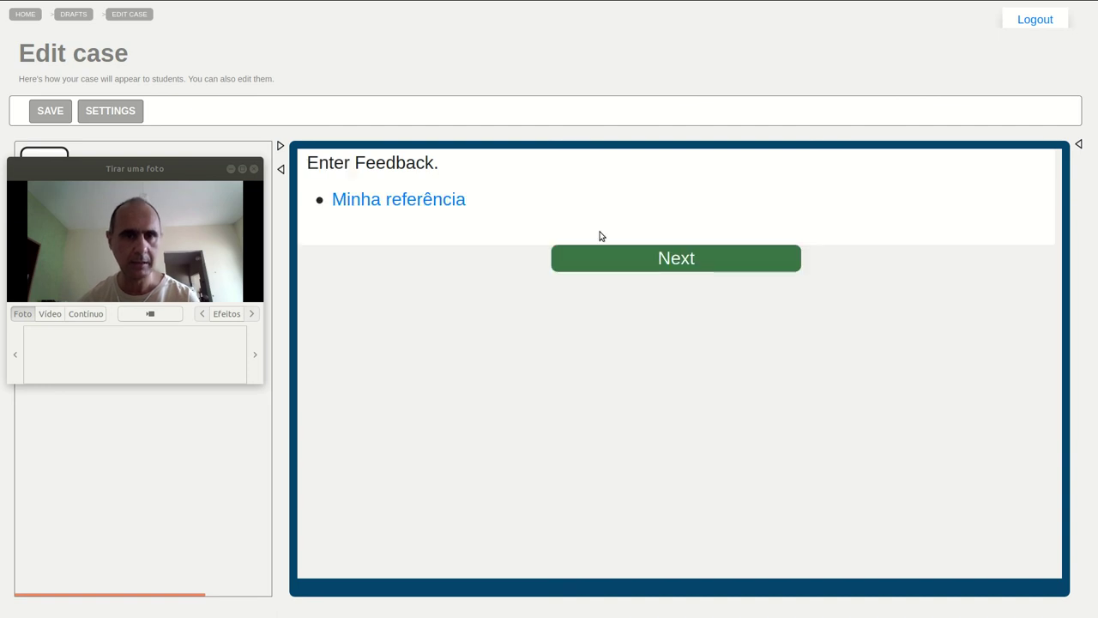
Step: View the case's Presentation node and return to its Feedback node
left_click_drag(135, 168, 296, 158)
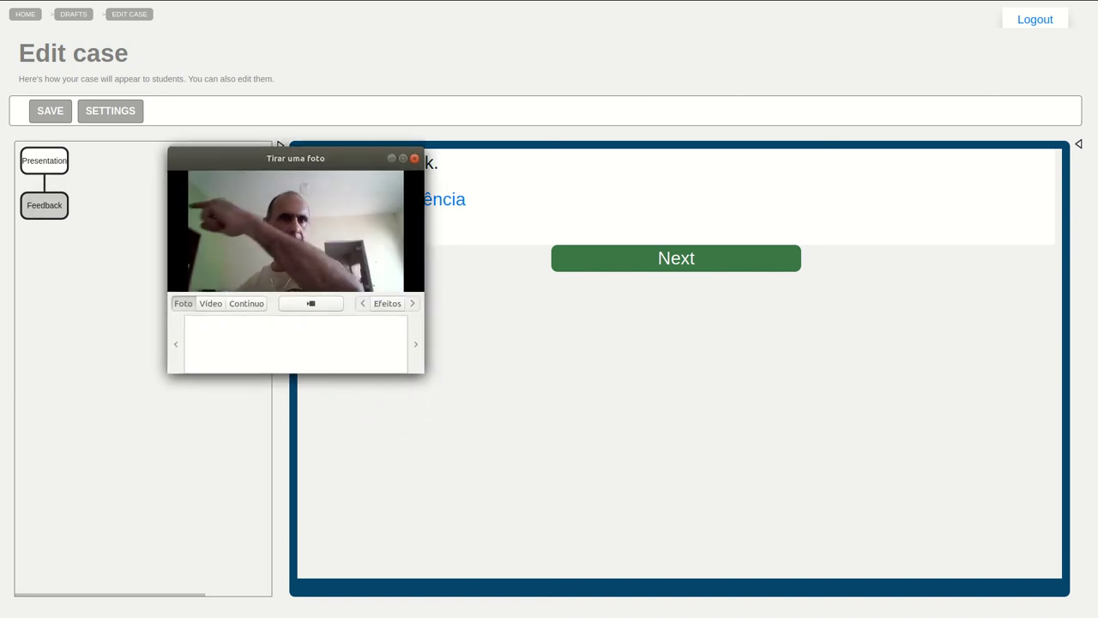
left_click(50, 169)
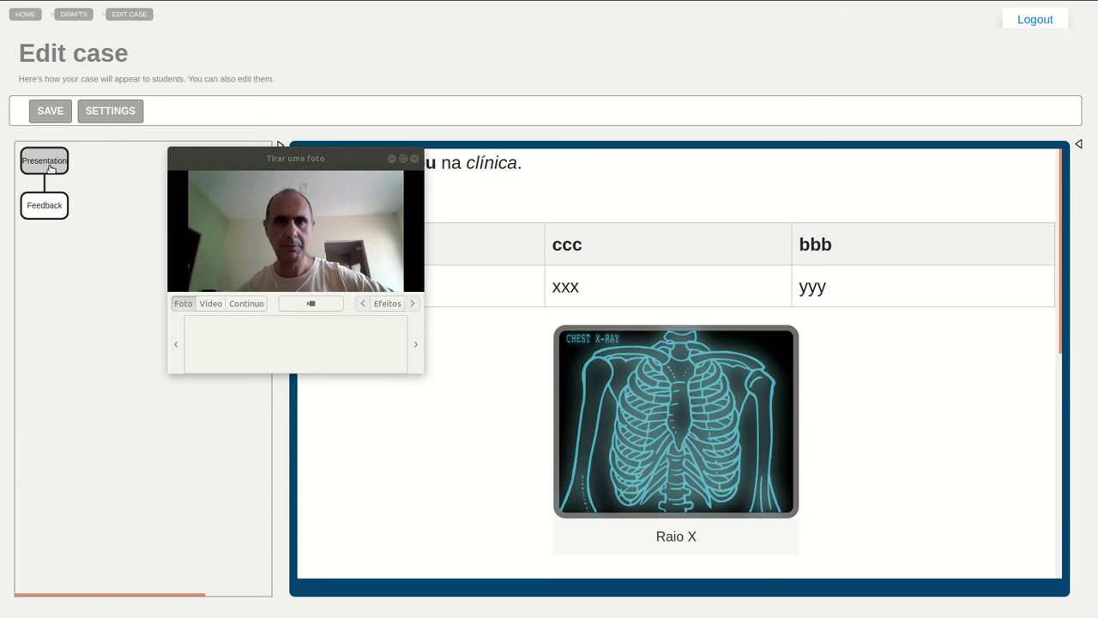
left_click(49, 210)
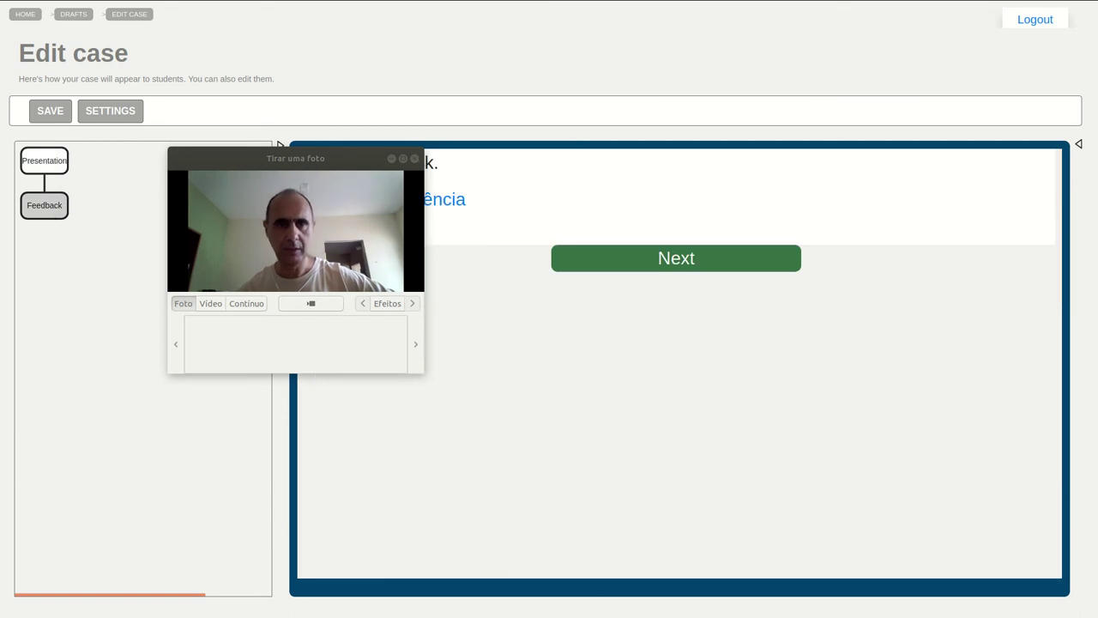
left_click_drag(311, 158, 193, 171)
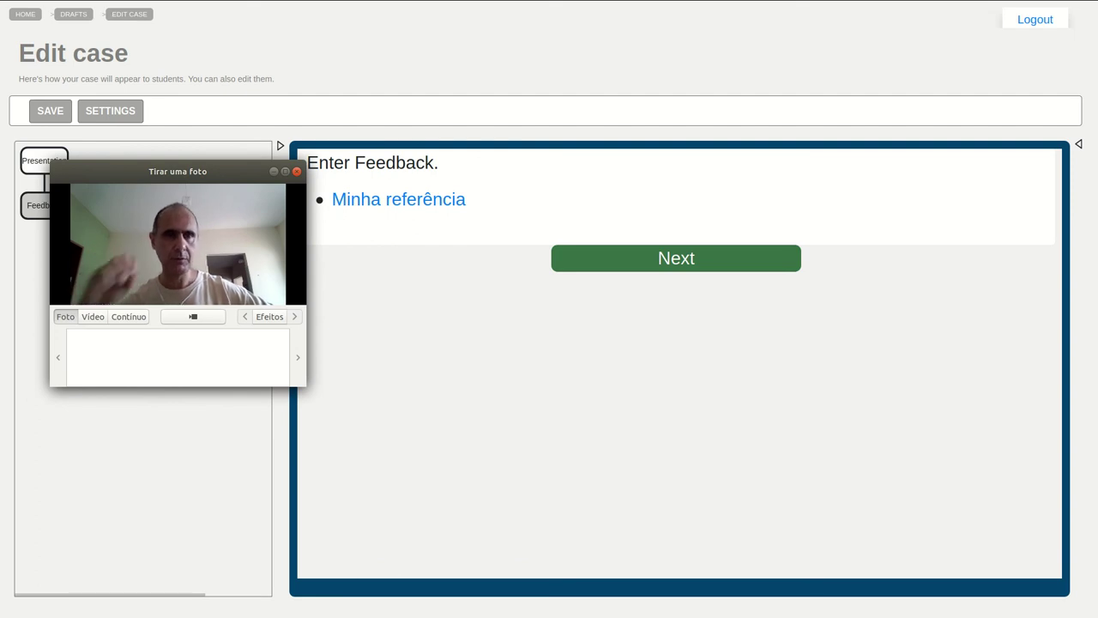
left_click_drag(163, 174, 131, 153)
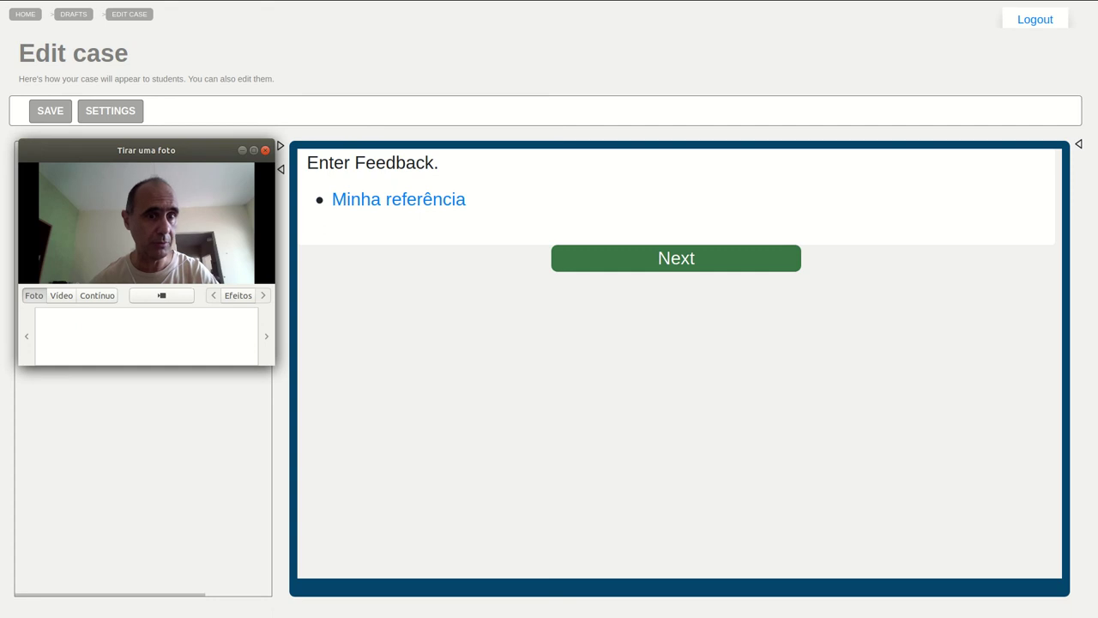
Step: Save the case with its edited feedback references and return to the home page
left_click(59, 118)
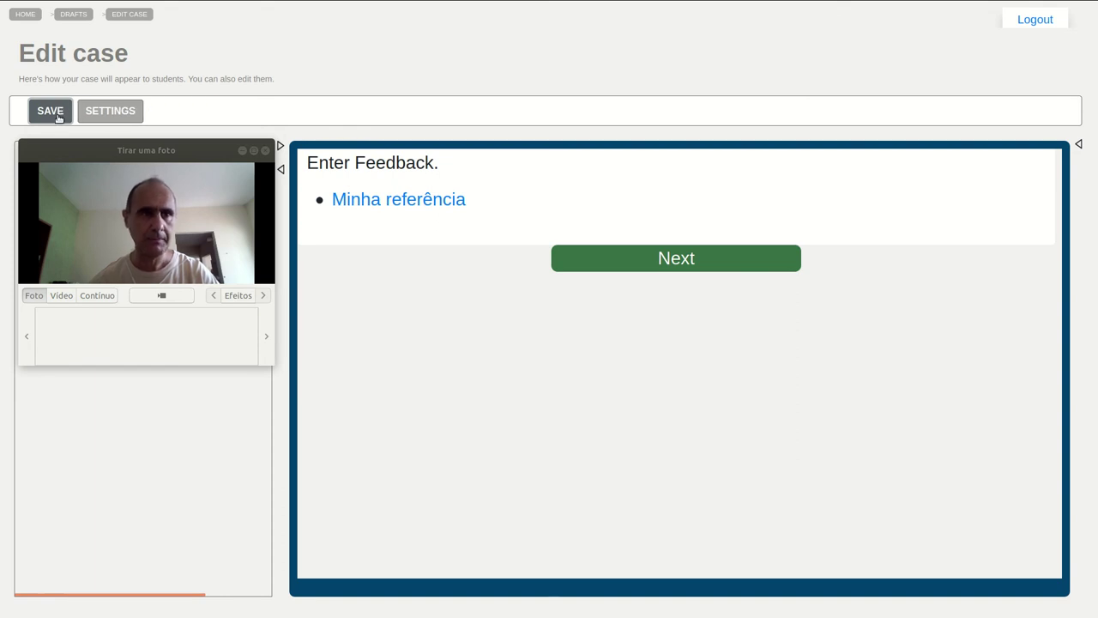
left_click_drag(146, 150, 133, 52)
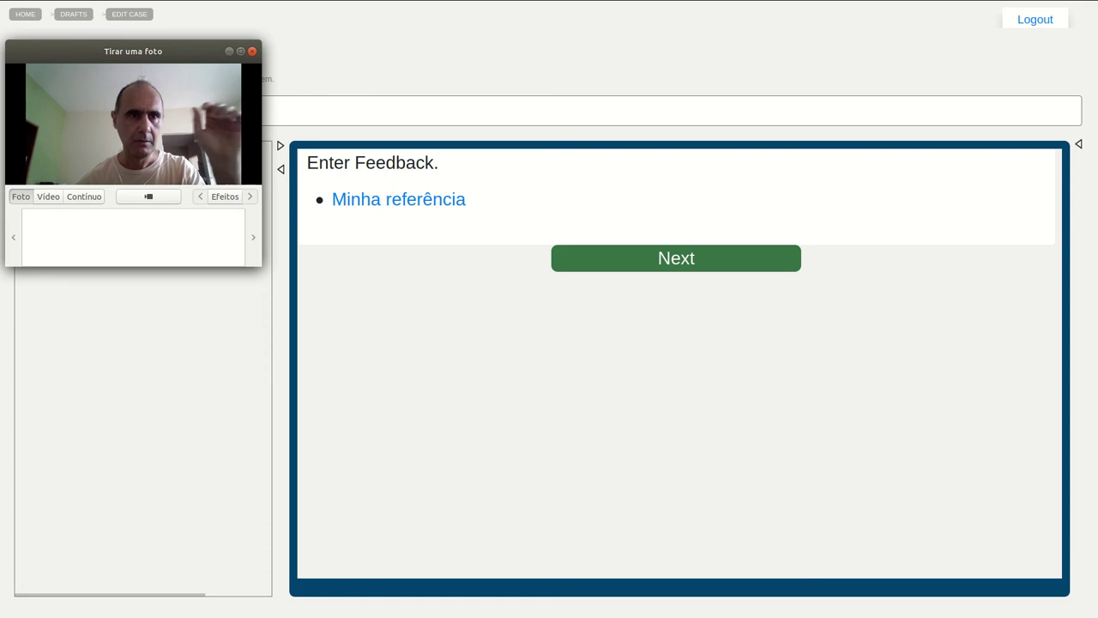
left_click(25, 16)
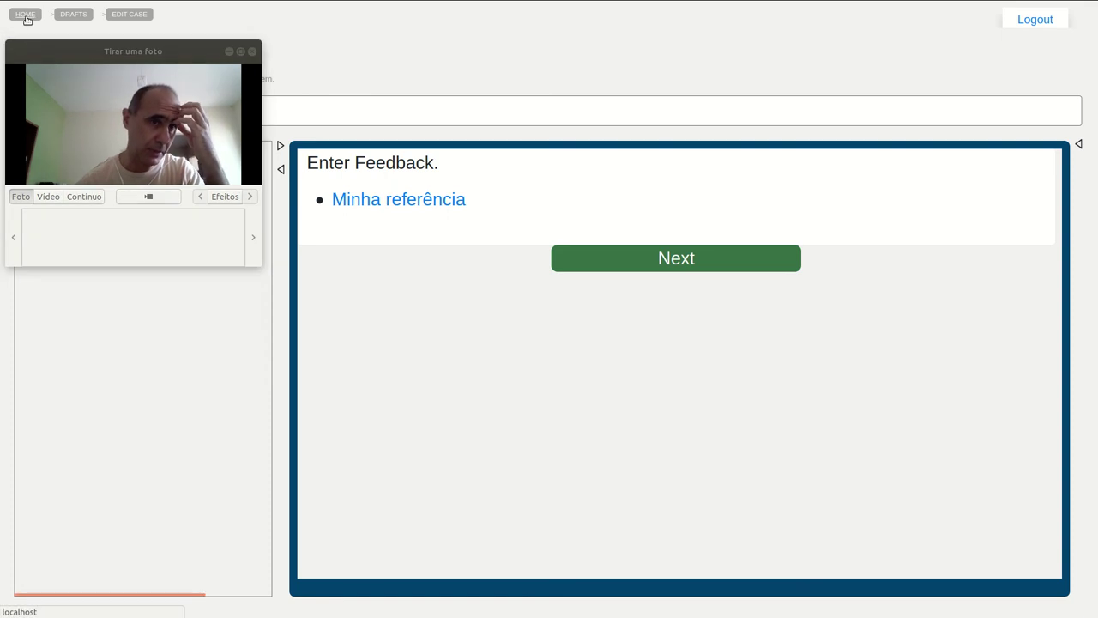
left_click_drag(118, 52, 549, 413)
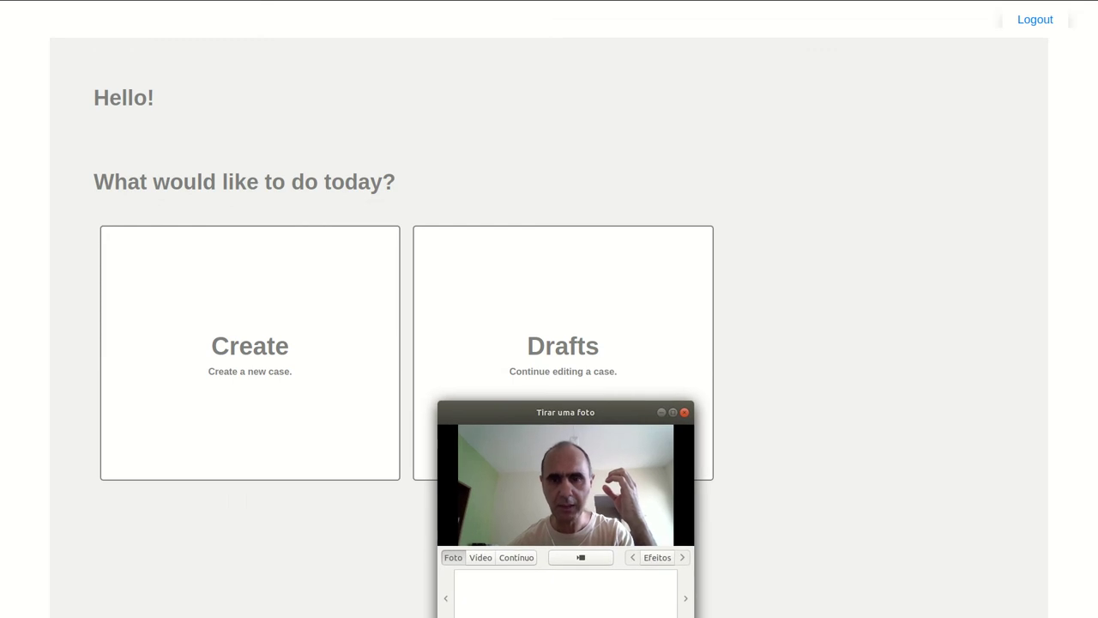
Step: Open the drafted cases and filter them by the Desafio POCUS category
left_click(571, 355)
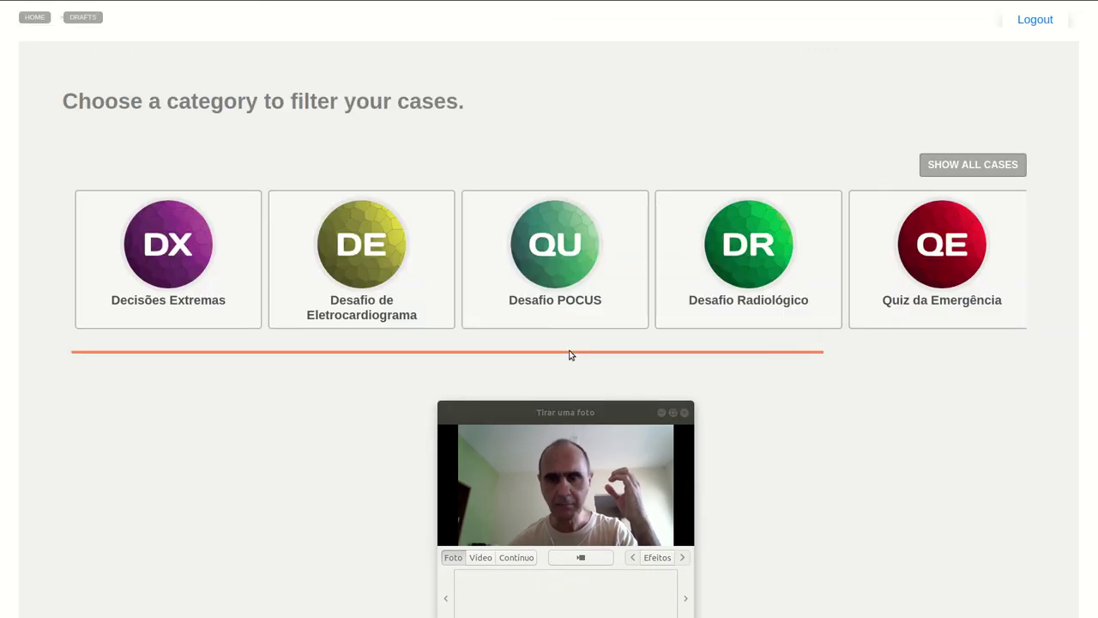
mouse_move(422, 352)
left_mouse_down()
mouse_move(607, 359)
mouse_move(420, 371)
left_mouse_up()
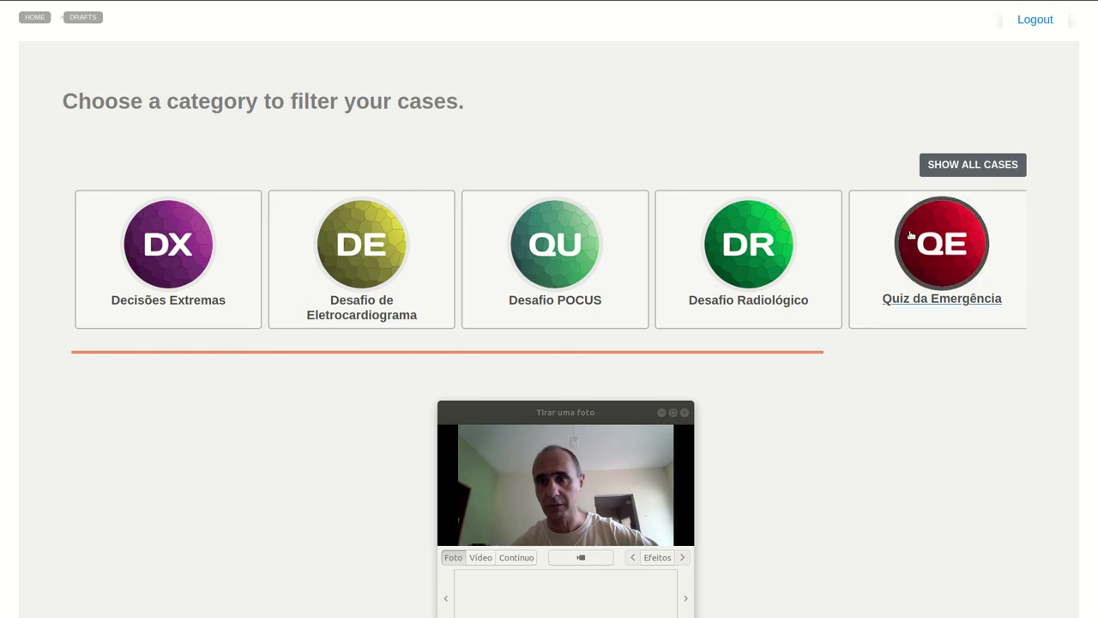
left_click_drag(633, 412, 620, 339)
left_click(598, 305)
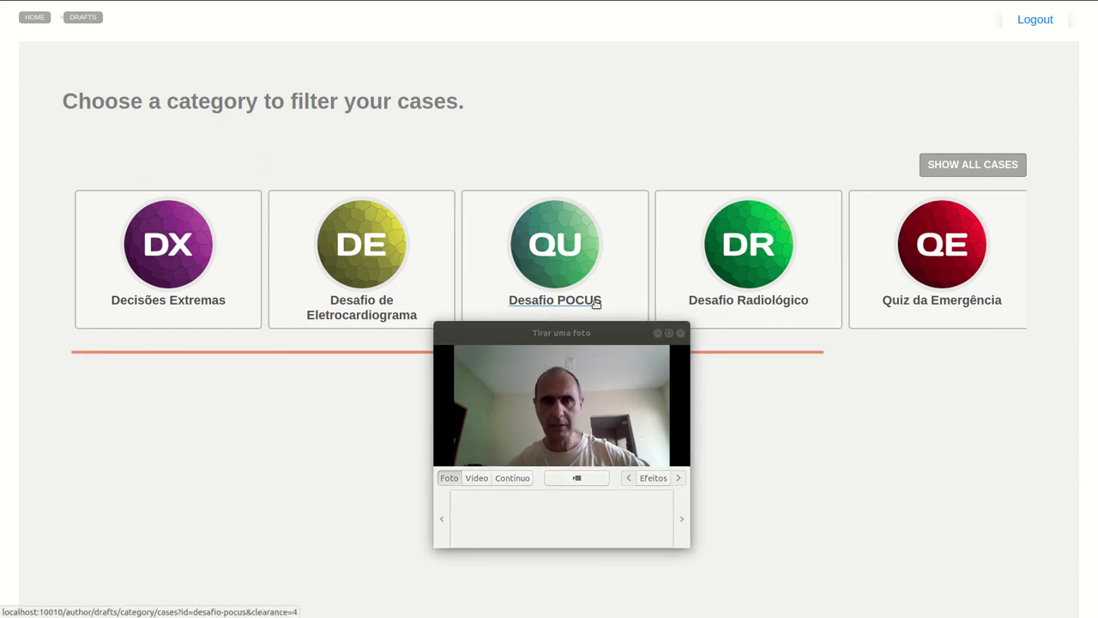
left_click_drag(571, 340, 142, 264)
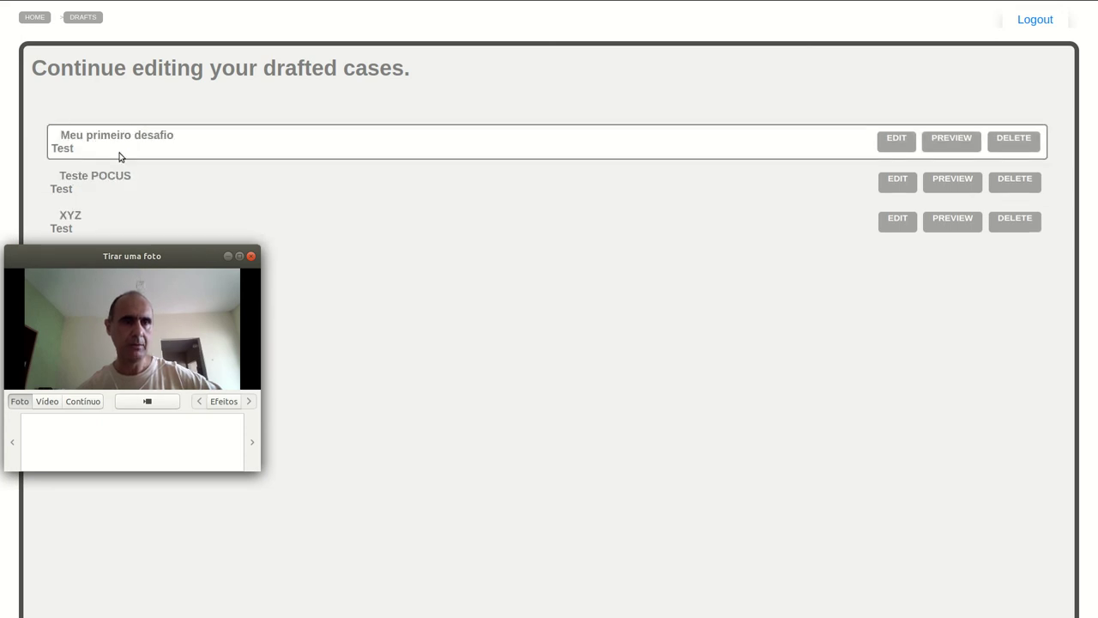
Step: Open the drafted case "Meu primeiro desafio" for editing and keep the webcam window clear of its content
left_click_drag(115, 258, 128, 175)
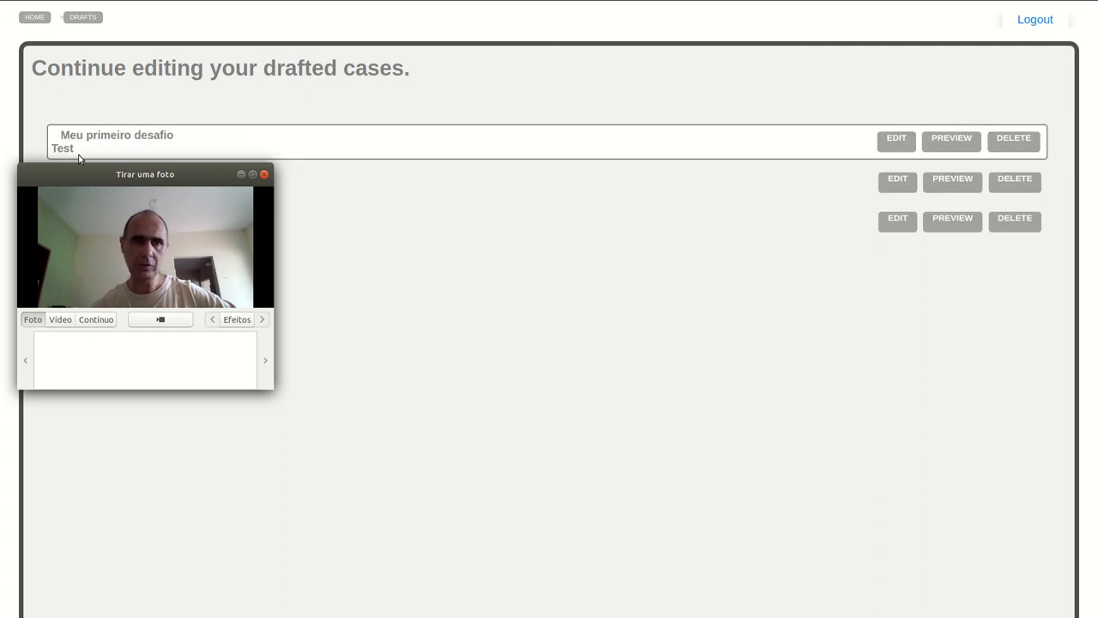
left_click_drag(141, 174, 863, 170)
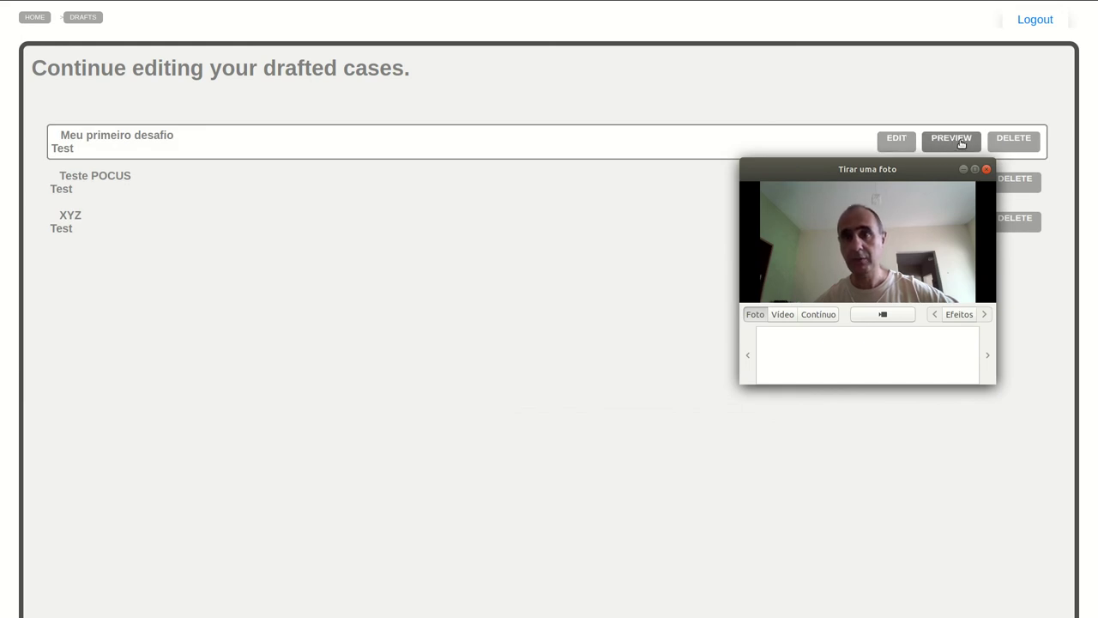
left_click(898, 140)
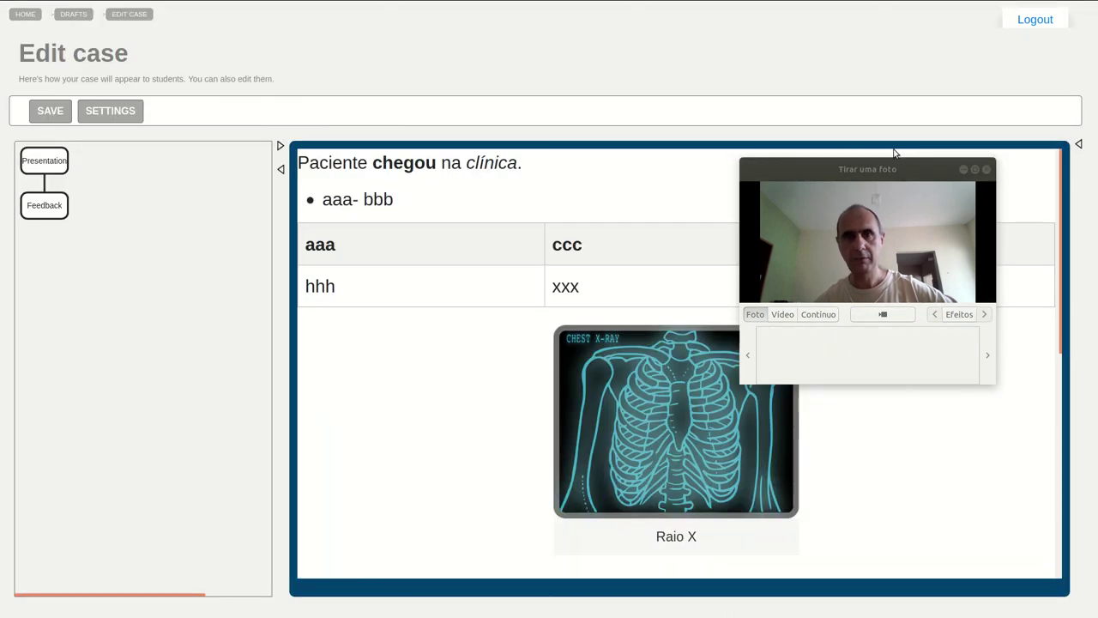
left_click_drag(880, 170, 179, 293)
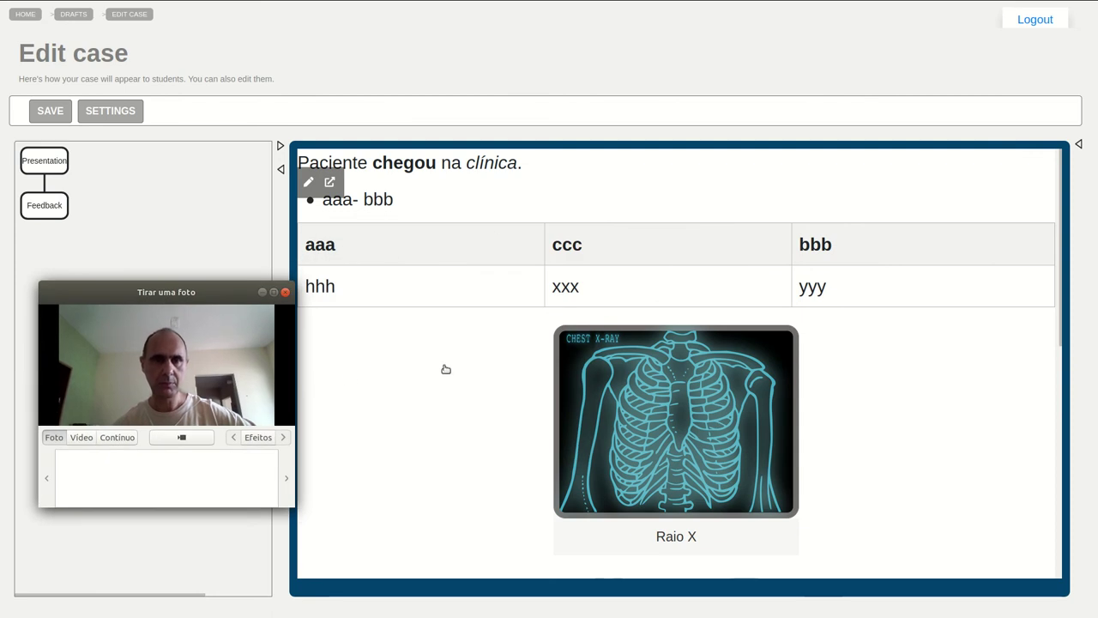